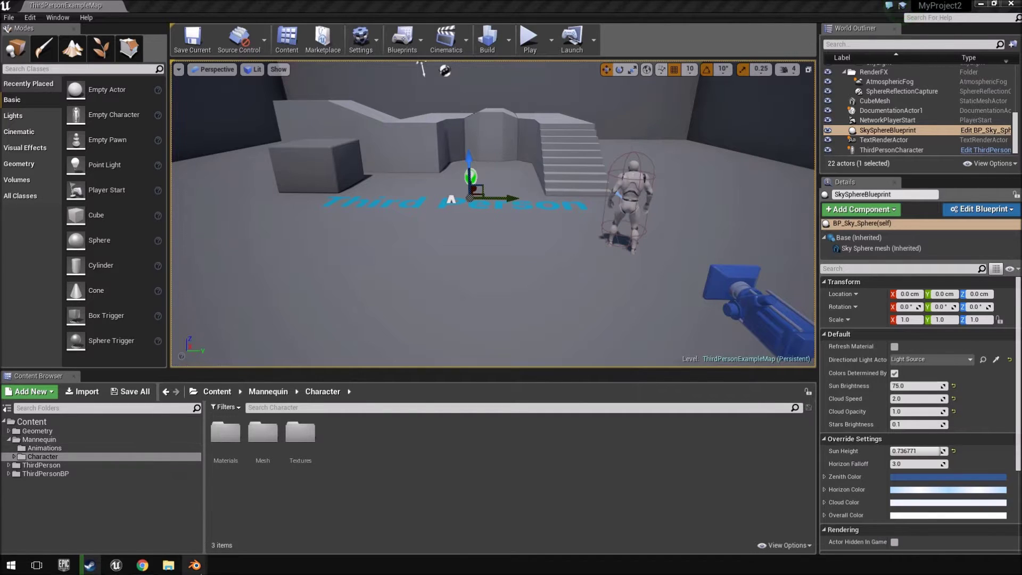
Step: Switch to Blender's full_scene.blend and examine the terrain, dirt path, rocks and fences from several angles
{"action": "mouse_move", "coordinate": [195, 566]}
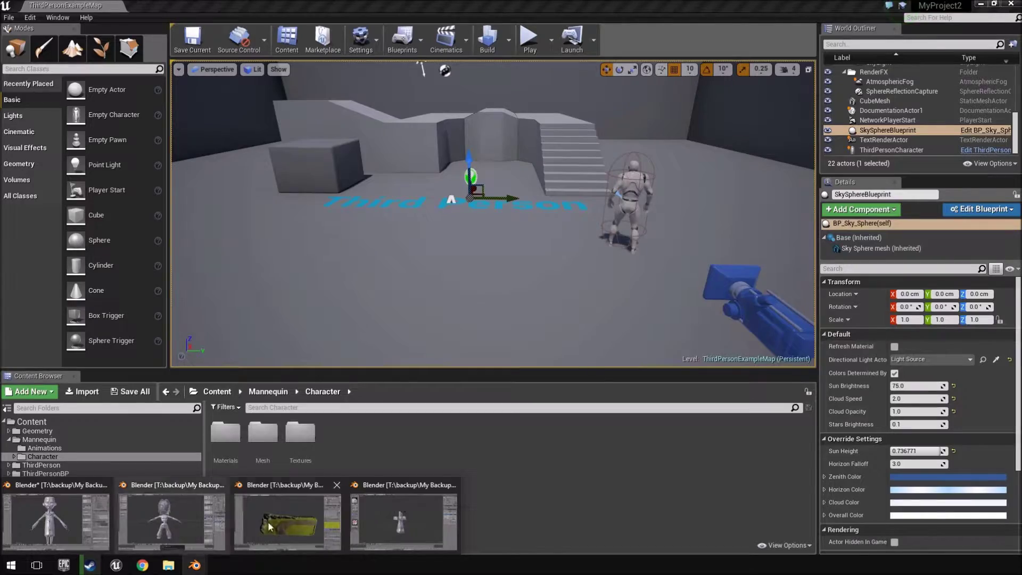
{"action": "left_click", "coordinate": [287, 521]}
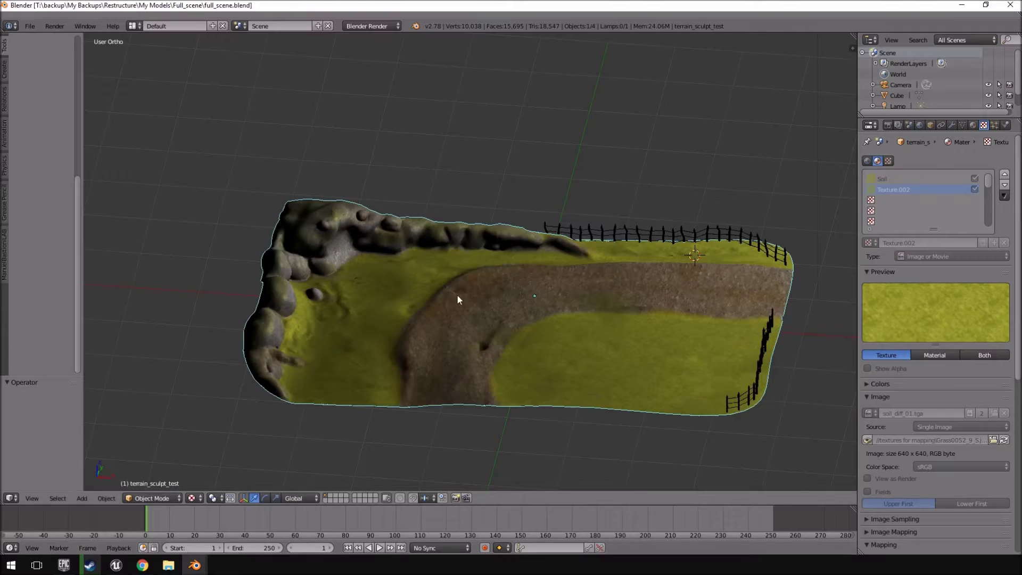
{"action": "scroll", "coordinate": [458, 325], "scroll_direction": "up", "scroll_amount": 5}
{"action": "middle_click_drag", "start_coordinate": [457, 295], "coordinate": [500, 276]}
{"action": "scroll", "coordinate": [490, 341], "scroll_direction": "down", "scroll_amount": 5}
{"action": "scroll", "coordinate": [546, 304], "scroll_direction": "up", "scroll_amount": 5}
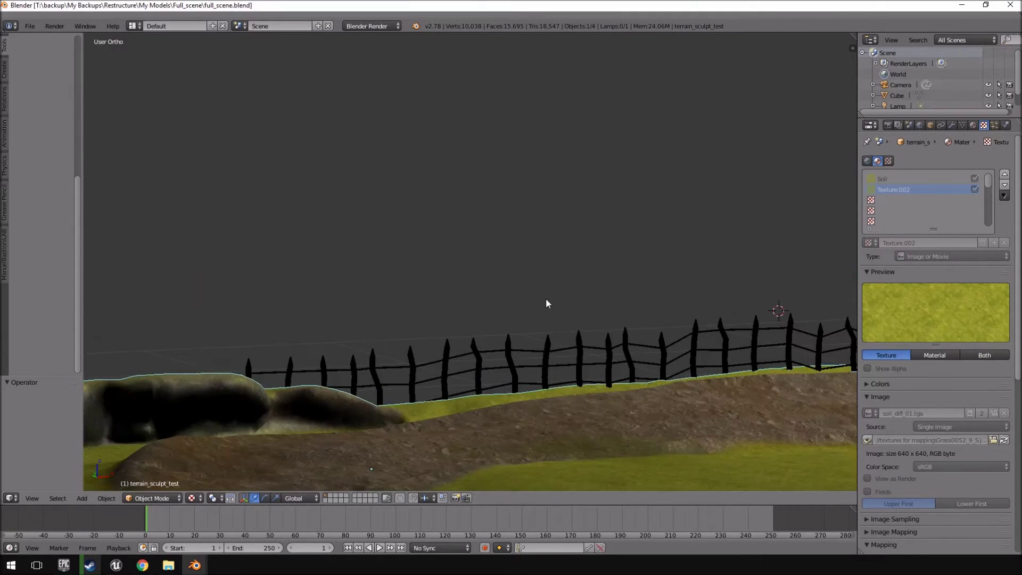
{"action": "middle_click_drag", "start_coordinate": [547, 304], "coordinate": [534, 279]}
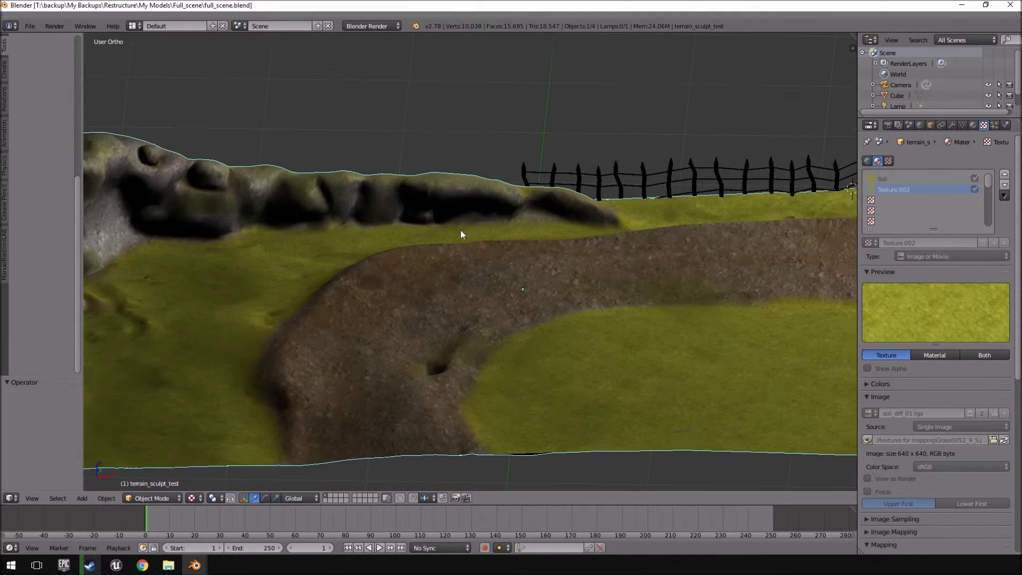
{"action": "middle_click_drag", "start_coordinate": [461, 234], "coordinate": [659, 260]}
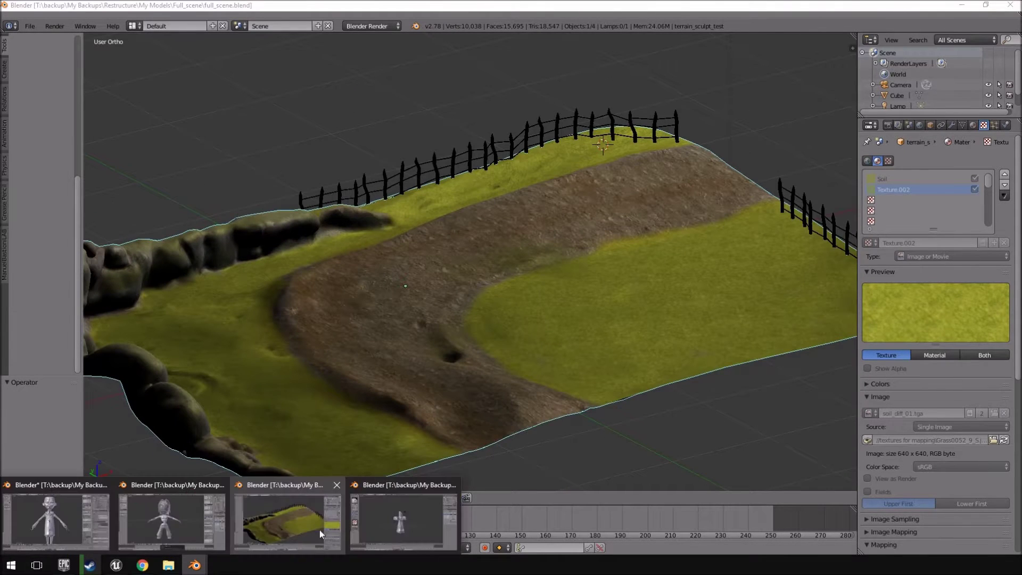
Step: Inspect the sculpted cross in TOMBSTONE_CROSS.blend and the zombie character in ZOMBIE_MIXED.blend
{"action": "left_click", "coordinate": [403, 520]}
{"action": "middle_click_drag", "start_coordinate": [586, 350], "coordinate": [541, 302]}
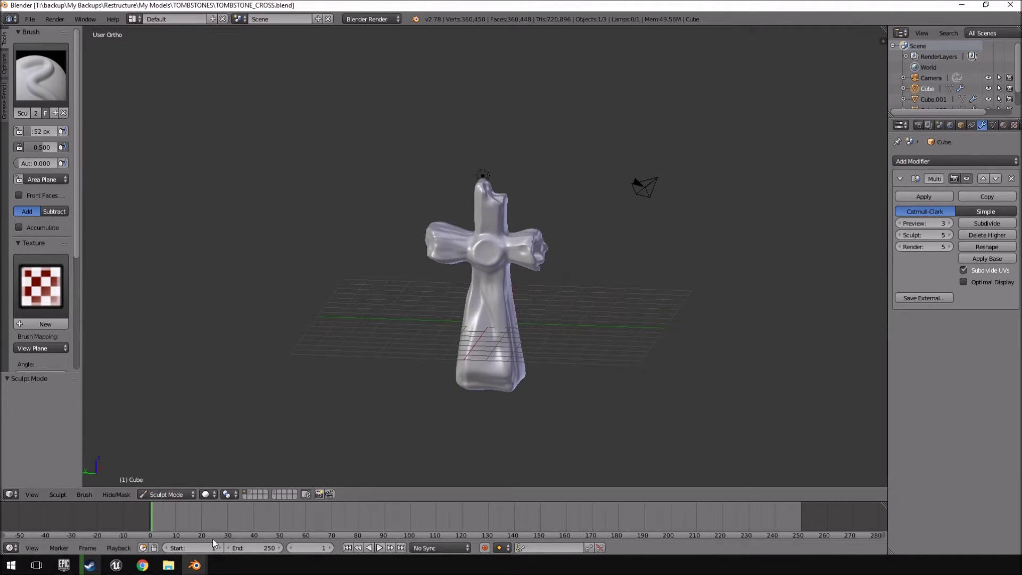
{"action": "mouse_move", "coordinate": [194, 565]}
{"action": "left_click", "coordinate": [167, 519]}
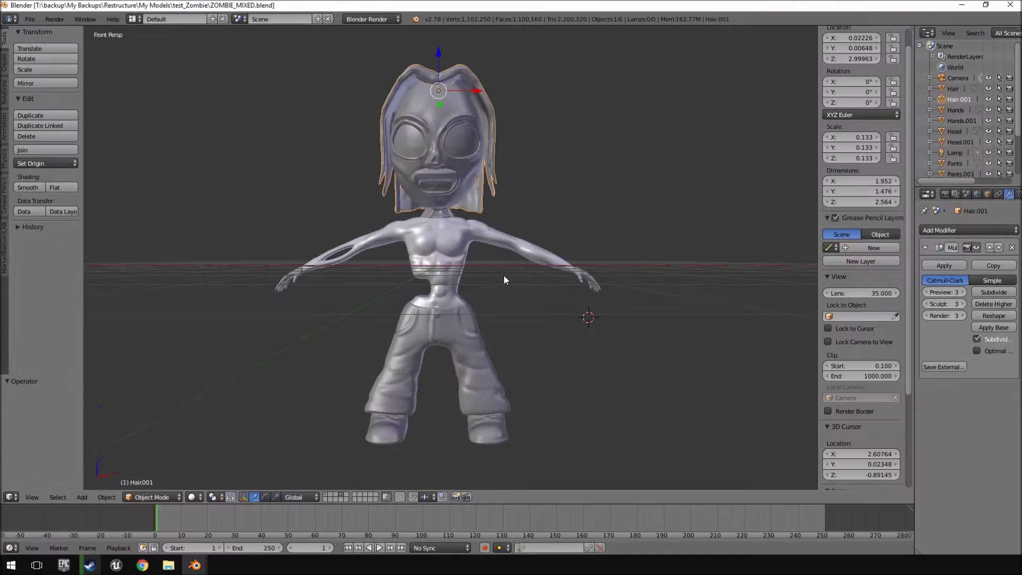
{"action": "middle_click_drag", "start_coordinate": [504, 276], "coordinate": [519, 258]}
{"action": "scroll", "coordinate": [566, 234], "scroll_direction": "up", "scroll_amount": 3}
{"action": "scroll", "coordinate": [547, 245], "scroll_direction": "down", "scroll_amount": 3}
Step: Switch to 16_MODEL_ANIMATION.blend, select the head bone and examine the rigged boy character from several angles
{"action": "left_click", "coordinate": [194, 565]}
{"action": "left_click", "coordinate": [64, 527]}
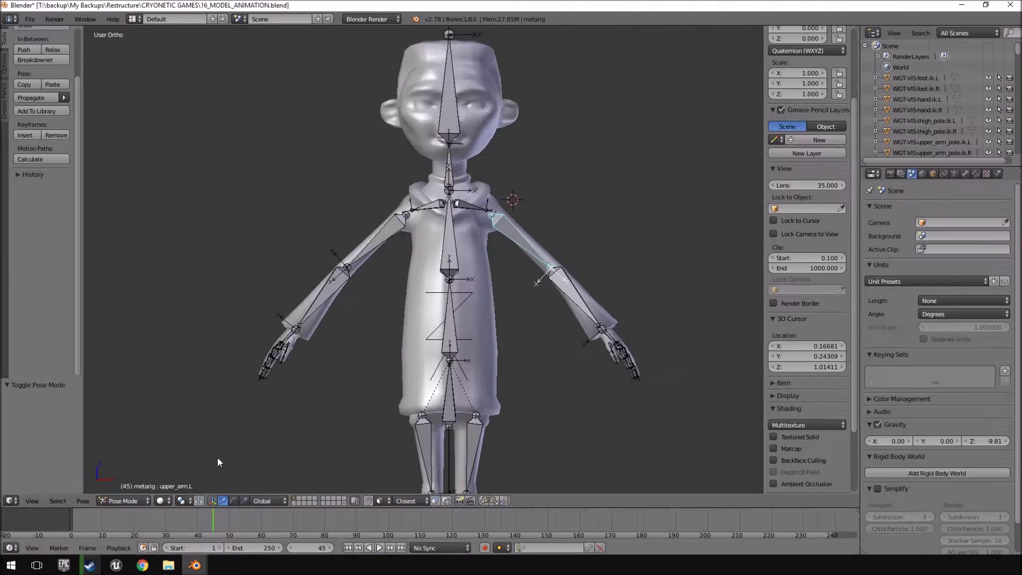
{"action": "scroll", "coordinate": [544, 218], "scroll_direction": "down", "scroll_amount": 3}
{"action": "middle_click_drag", "start_coordinate": [544, 218], "coordinate": [530, 277]}
{"action": "scroll", "coordinate": [475, 219], "scroll_direction": "up", "scroll_amount": 3}
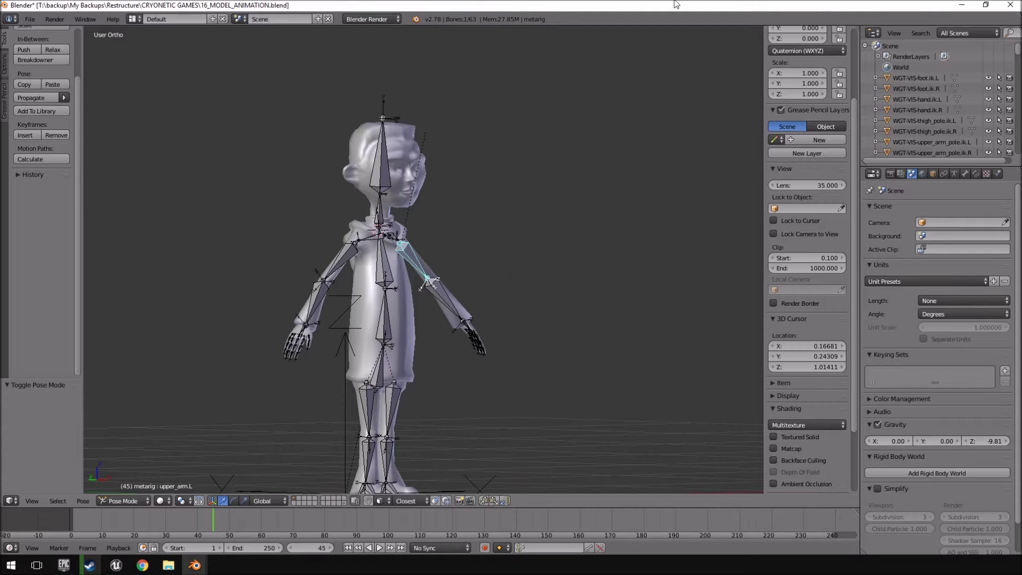
{"action": "right_click", "coordinate": [381, 150]}
{"action": "middle_click_drag", "start_coordinate": [471, 202], "coordinate": [484, 222]}
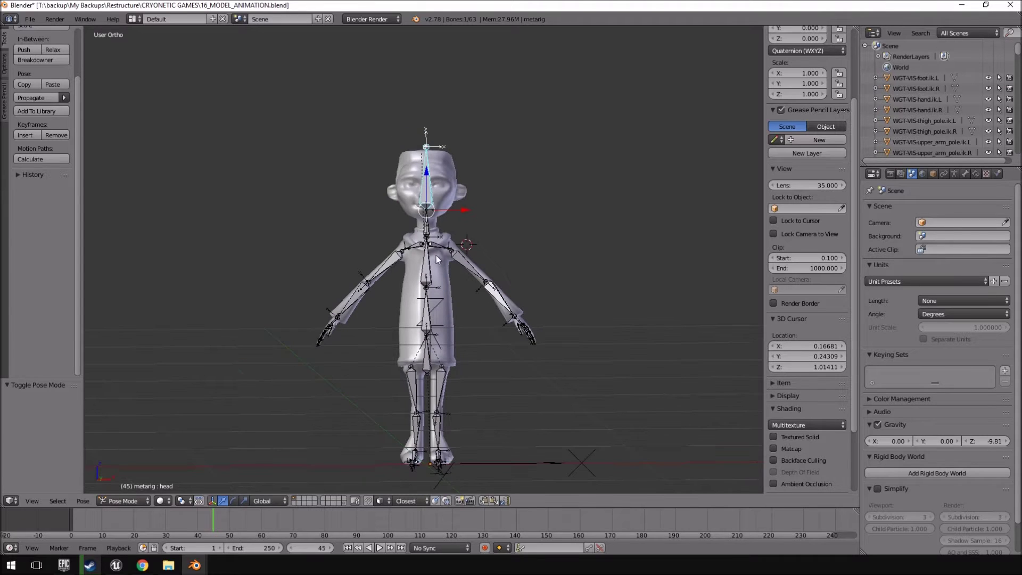
{"action": "middle_click_drag", "start_coordinate": [424, 271], "coordinate": [455, 261]}
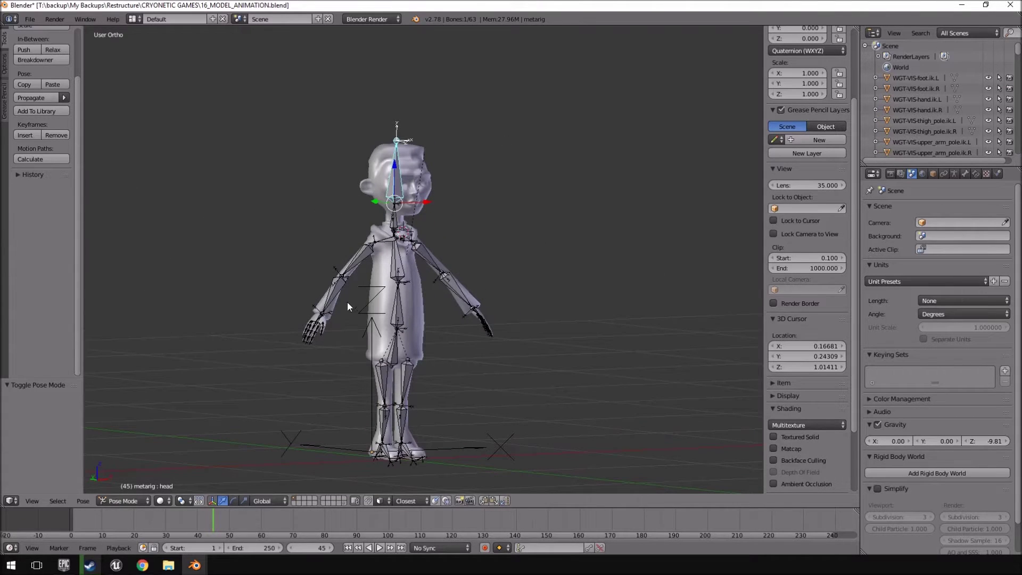
Step: Find the Rigging: Rigify add-on in the user preferences by searching for "rig" and enable it
{"action": "left_click", "coordinate": [27, 22]}
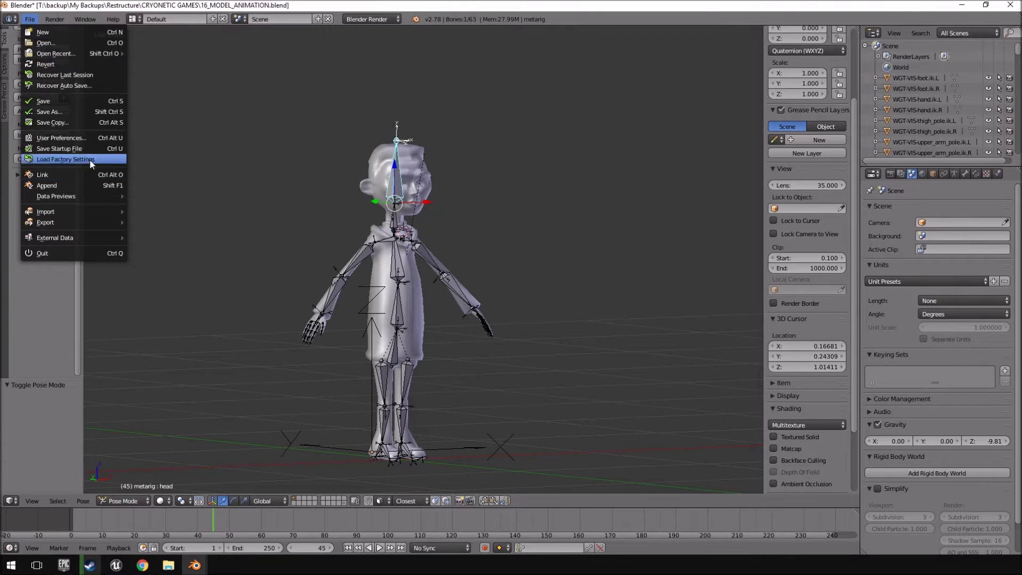
{"action": "left_click", "coordinate": [63, 137]}
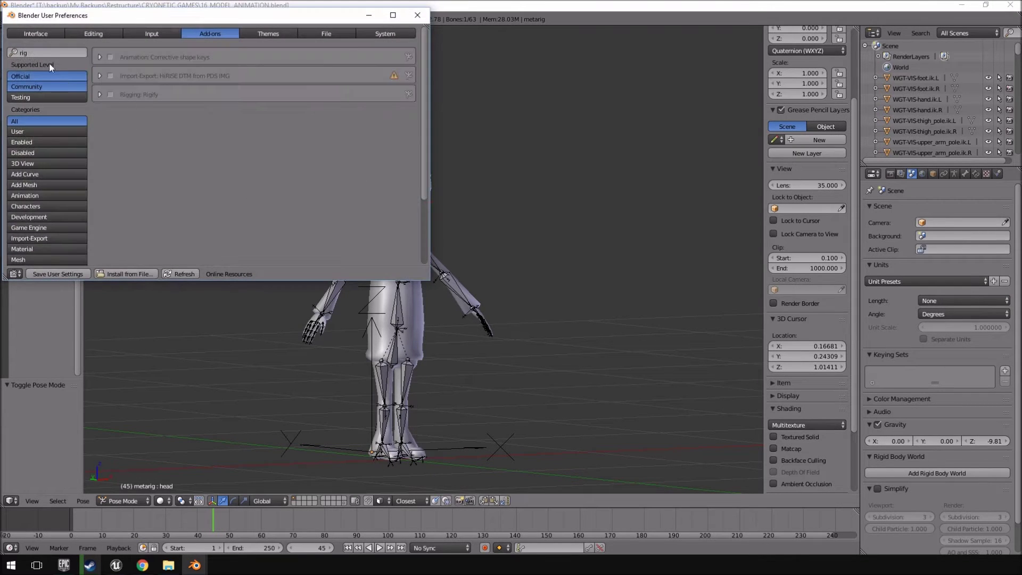
{"action": "left_click", "coordinate": [40, 52]}
{"action": "type", "text": "rig"}
{"action": "key", "text": "Return"}
{"action": "left_click", "coordinate": [99, 95]}
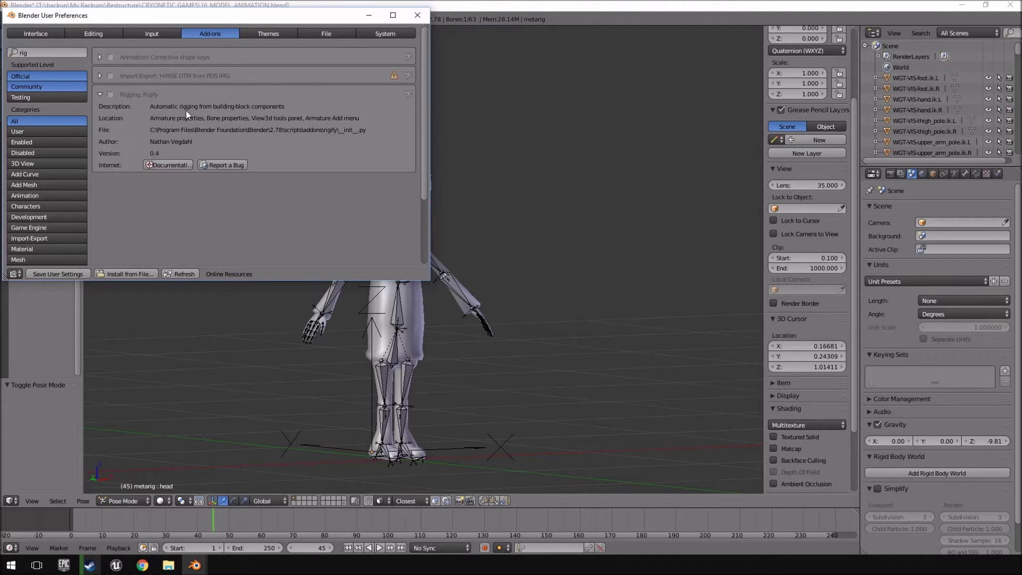
{"action": "left_click", "coordinate": [110, 95]}
{"action": "left_click", "coordinate": [419, 16]}
Step: Reset the 3D cursor to the world origin and bring up the choices for adding an object
{"action": "key", "text": "shift+c"}
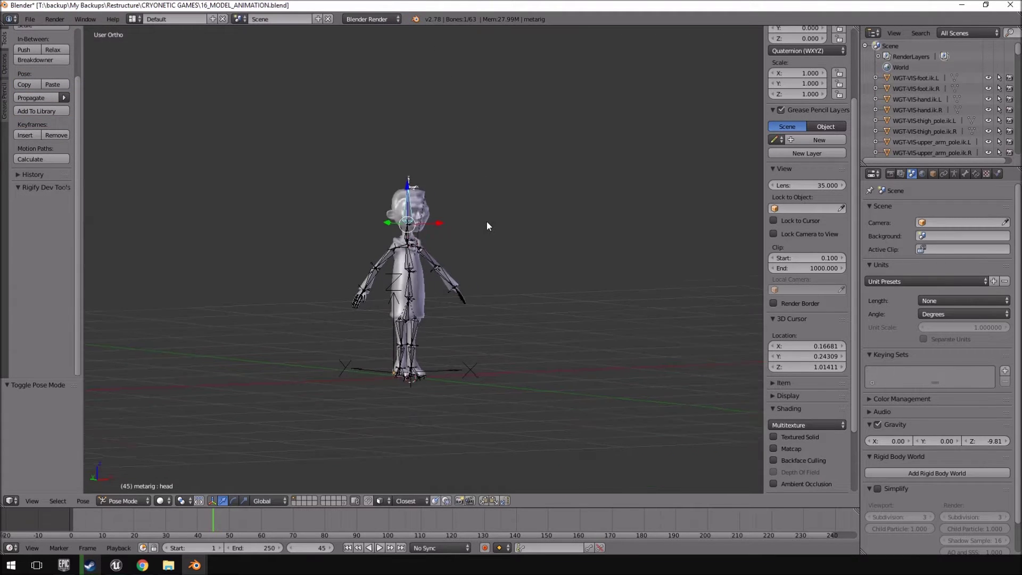
{"action": "scroll", "coordinate": [487, 222], "scroll_direction": "up", "scroll_amount": 3}
{"action": "middle_click_drag", "start_coordinate": [497, 269], "coordinate": [528, 313]}
{"action": "middle_click_drag", "start_coordinate": [529, 313], "coordinate": [458, 222], "text": "shift"}
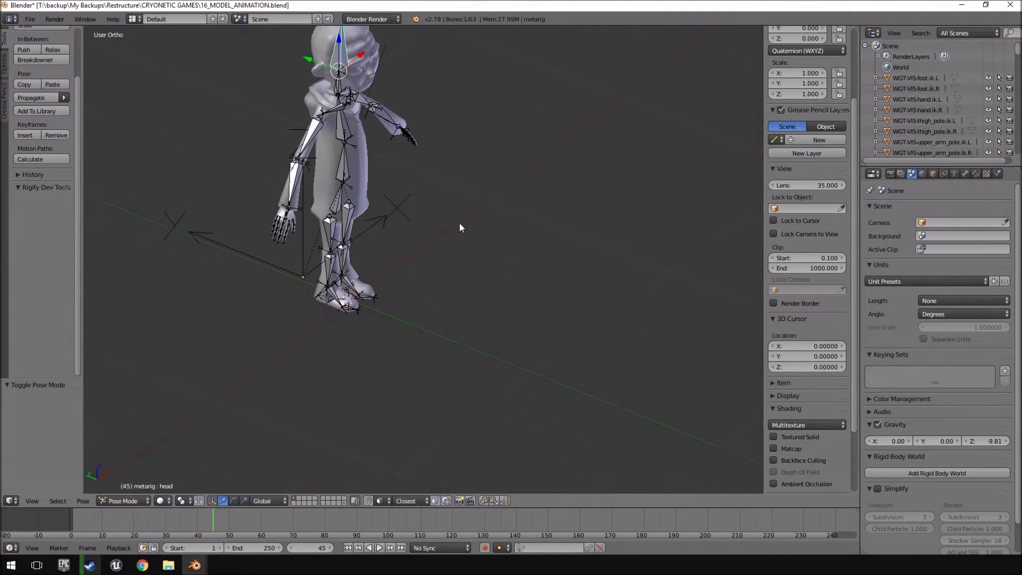
{"action": "key", "text": "shift+a"}
{"action": "mouse_move", "coordinate": [459, 222]}
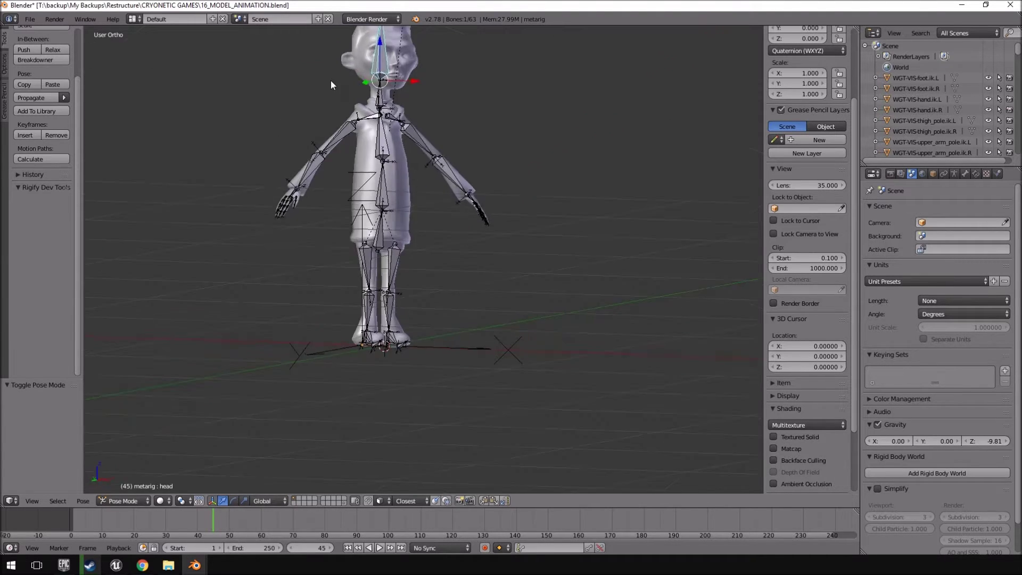
Step: Try rotating the character's right and left thigh bones in front view, cancelling each rotation
{"action": "key", "text": "KP_1"}
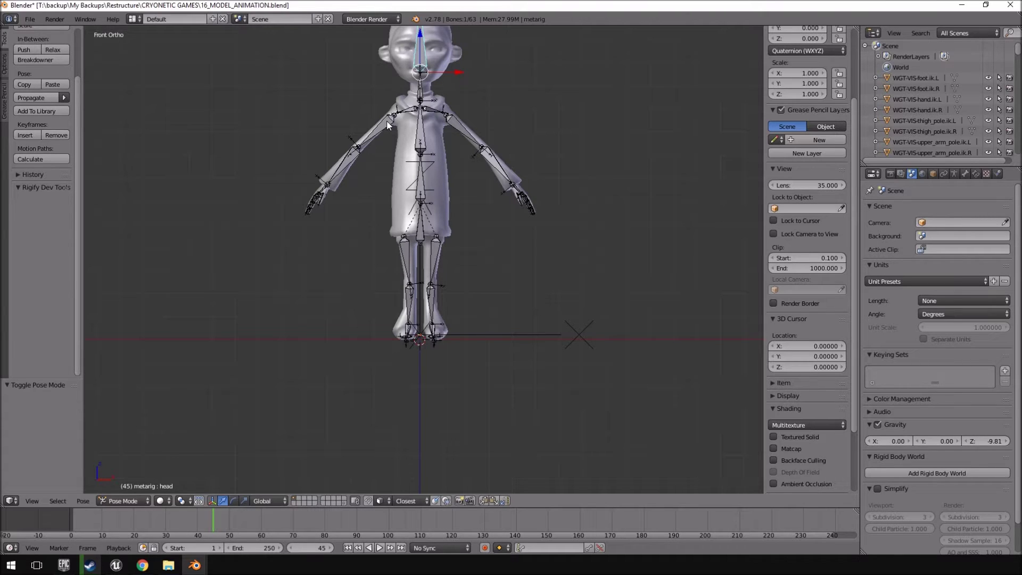
{"action": "scroll", "coordinate": [406, 282], "scroll_direction": "up", "scroll_amount": 2}
{"action": "middle_click_drag", "start_coordinate": [392, 255], "coordinate": [433, 271], "text": "shift"}
{"action": "right_click", "coordinate": [440, 282]}
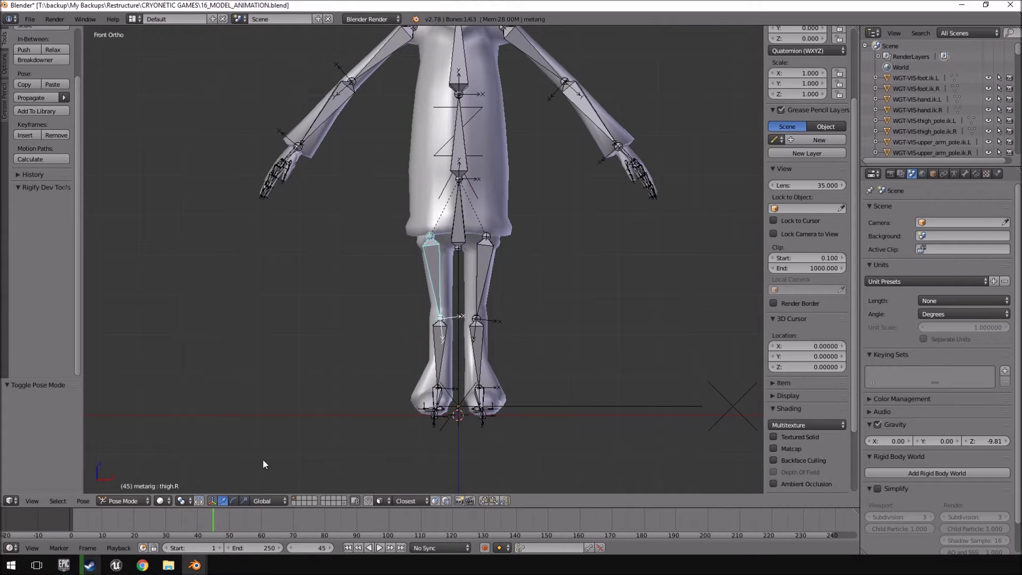
{"action": "key", "text": "r"}
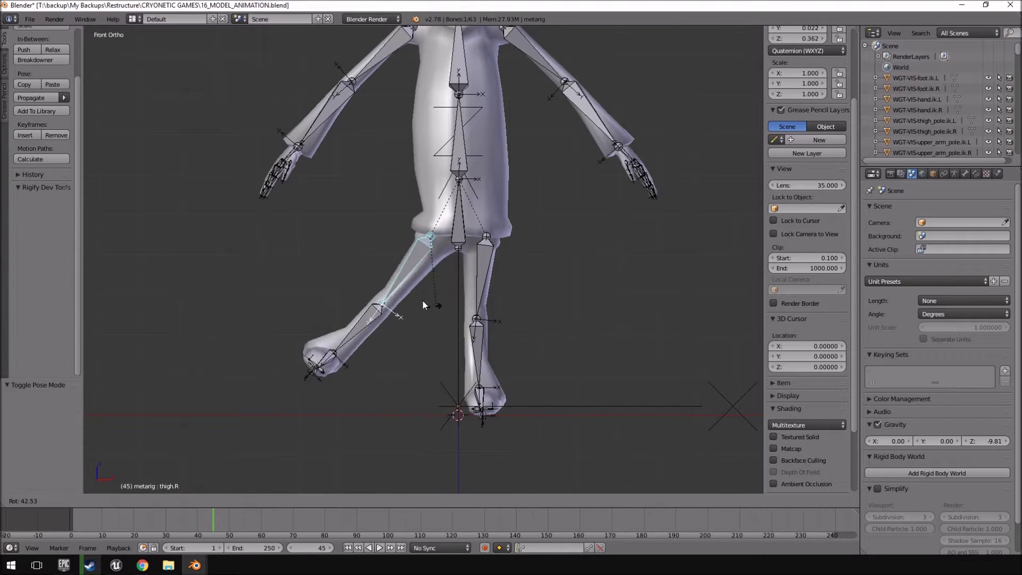
{"action": "right_click", "coordinate": [475, 273]}
{"action": "right_click", "coordinate": [479, 272]}
{"action": "key", "text": "r"}
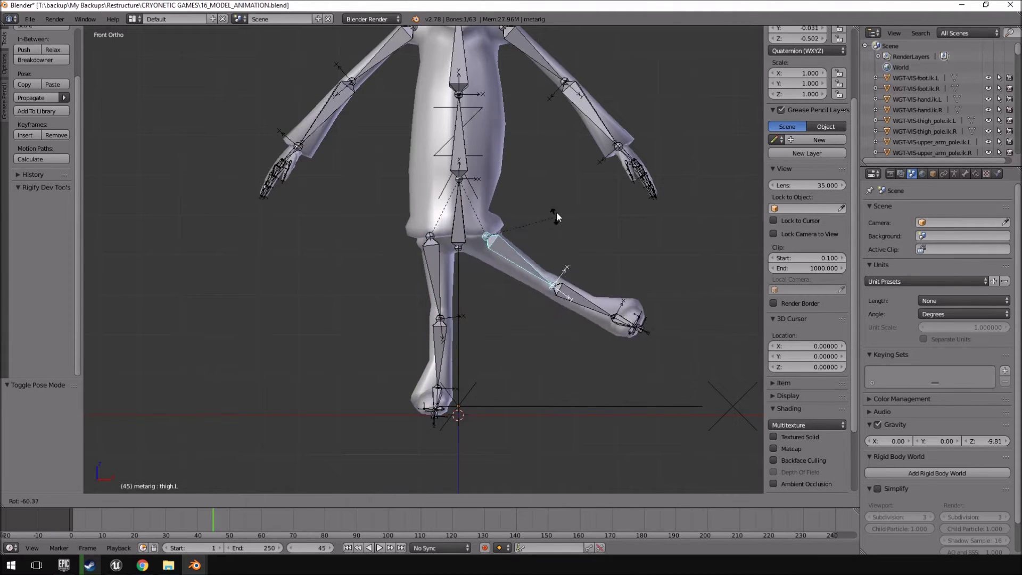
{"action": "right_click", "coordinate": [510, 267]}
Step: Try rotating the spine bone and the head bone to test the upper body's deformation, cancelling each rotation
{"action": "middle_click_drag", "start_coordinate": [510, 267], "coordinate": [461, 225]}
{"action": "right_click", "coordinate": [554, 142]}
{"action": "key", "text": "r"}
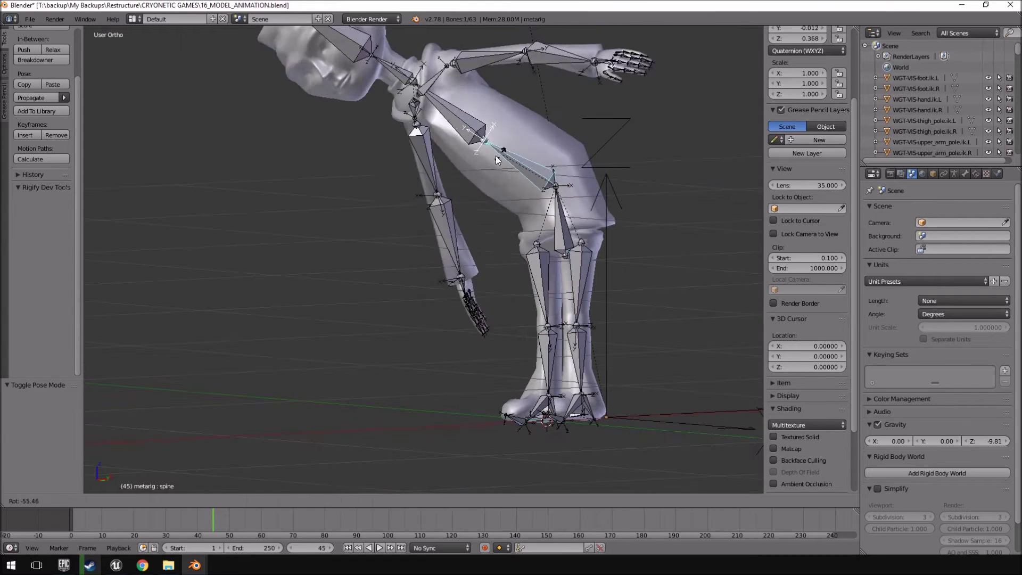
{"action": "right_click", "coordinate": [521, 156]}
{"action": "middle_click_drag", "start_coordinate": [521, 156], "coordinate": [471, 351], "text": "shift"}
{"action": "right_click", "coordinate": [511, 132]}
{"action": "key", "text": "r"}
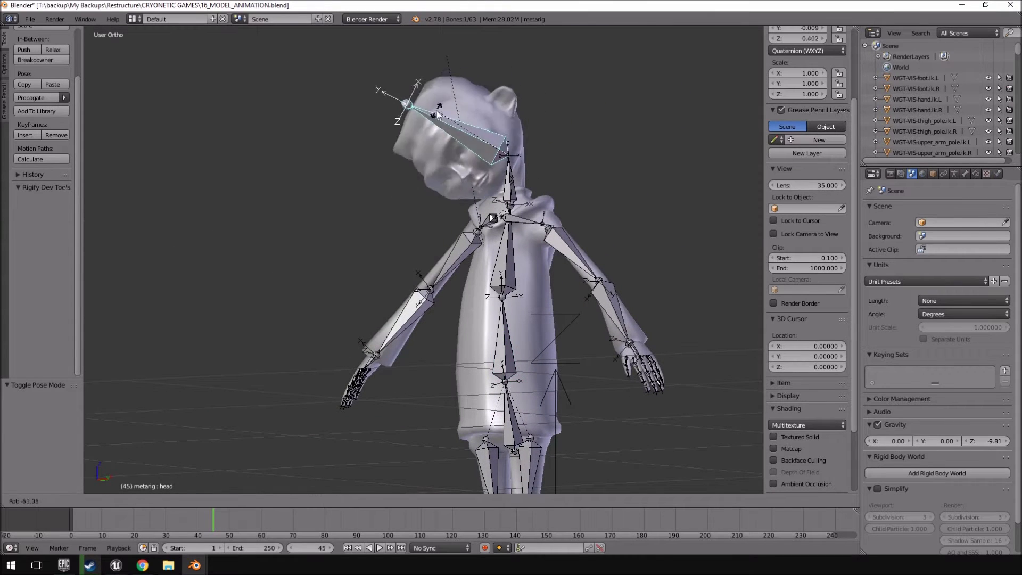
{"action": "right_click", "coordinate": [538, 149]}
{"action": "middle_click_drag", "start_coordinate": [519, 200], "coordinate": [565, 205]}
{"action": "scroll", "coordinate": [507, 186], "scroll_direction": "down", "scroll_amount": 3}
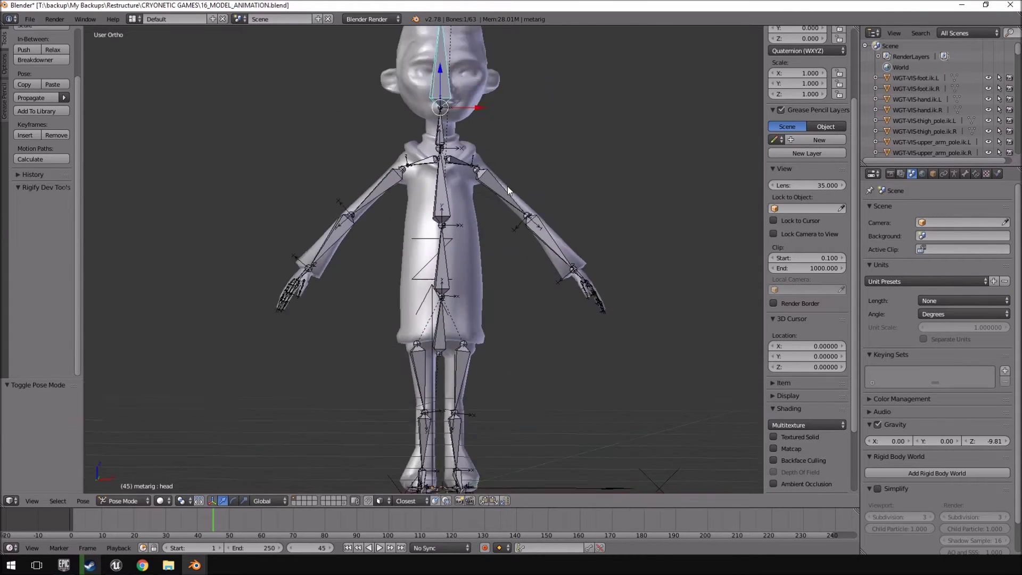
{"action": "middle_click_drag", "start_coordinate": [507, 190], "coordinate": [522, 210]}
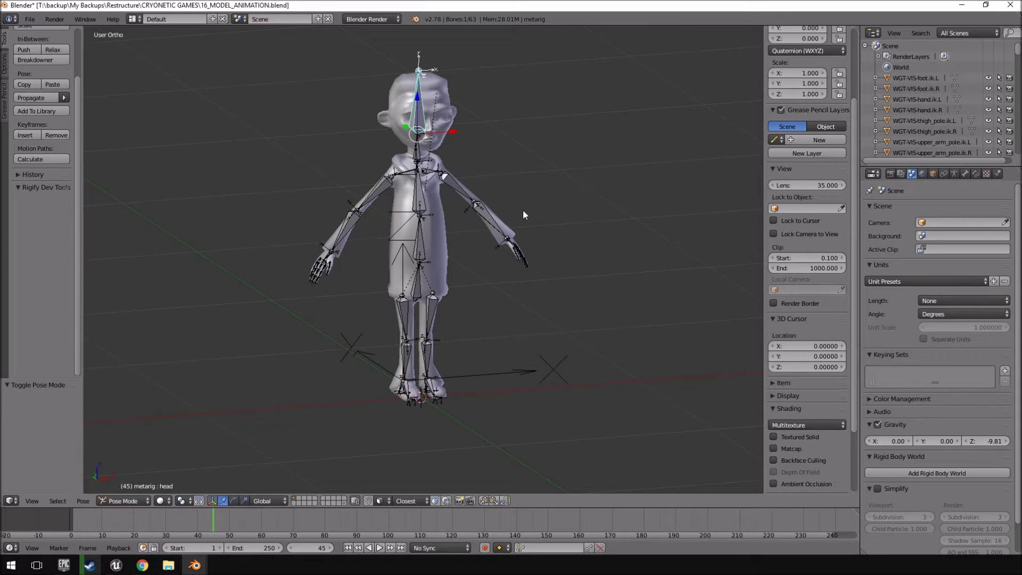
{"action": "scroll", "coordinate": [523, 209], "scroll_direction": "down", "scroll_amount": 3}
{"action": "middle_click_drag", "start_coordinate": [525, 241], "coordinate": [605, 298]}
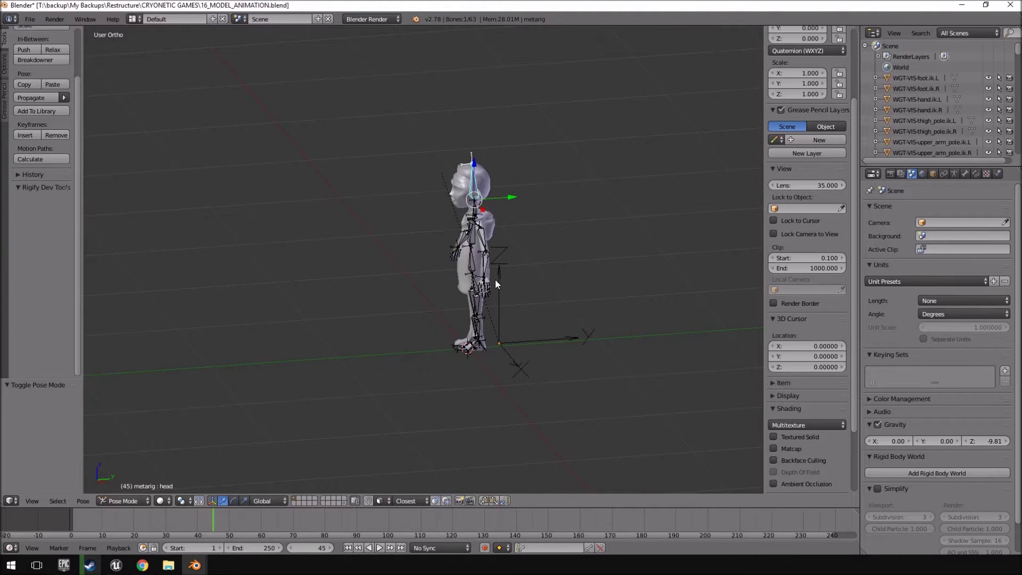
{"action": "mouse_move", "coordinate": [495, 280]}
{"action": "middle_mouse_down"}
{"action": "mouse_move", "coordinate": [474, 273]}
{"action": "mouse_move", "coordinate": [513, 280]}
{"action": "middle_mouse_up"}
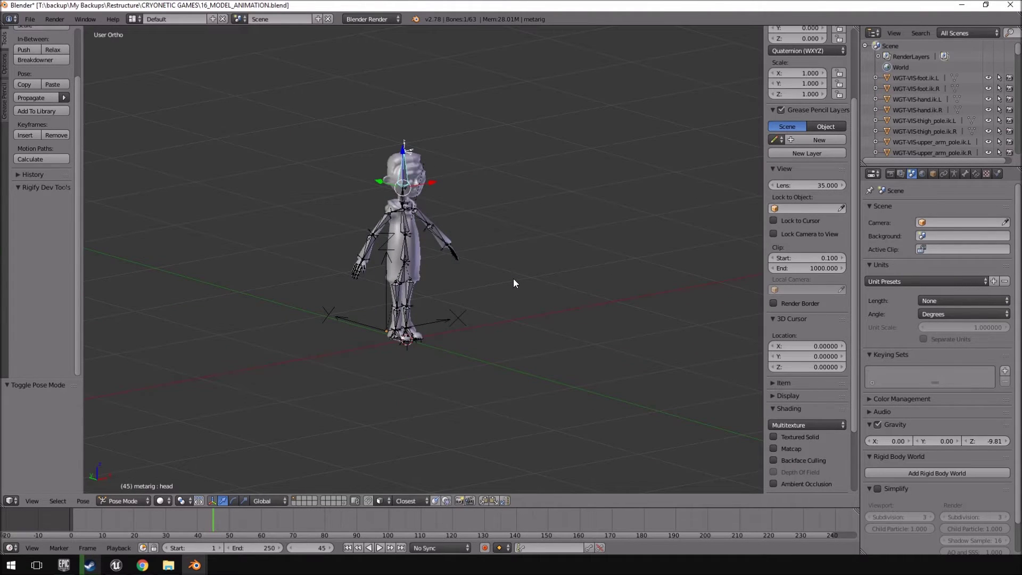
Step: Switch the armature to Object Mode and add the character mesh to the selection
{"action": "key", "text": "a"}
{"action": "key", "text": "a"}
{"action": "key", "text": "a"}
{"action": "right_click", "coordinate": [417, 183]}
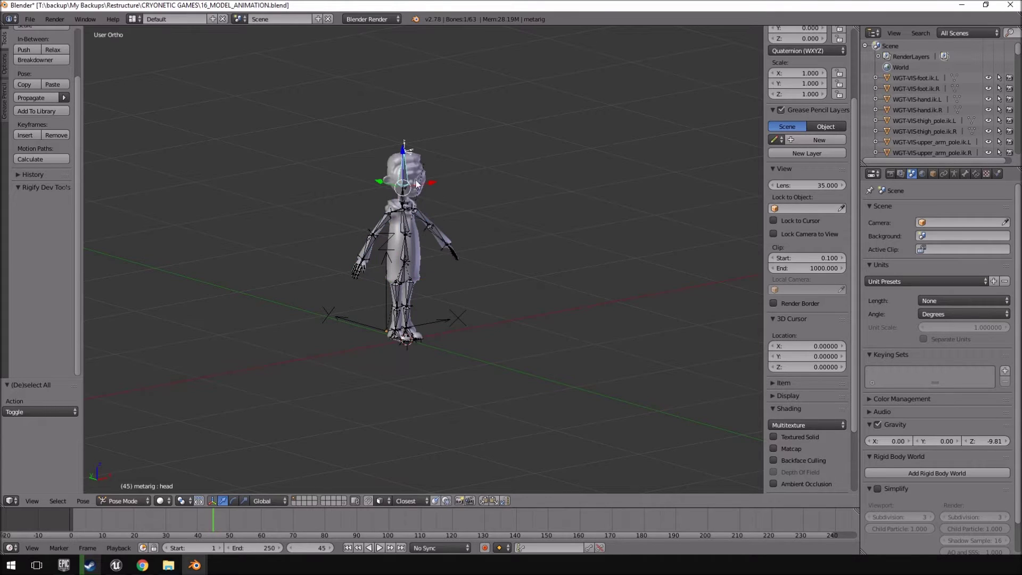
{"action": "left_click", "coordinate": [136, 501]}
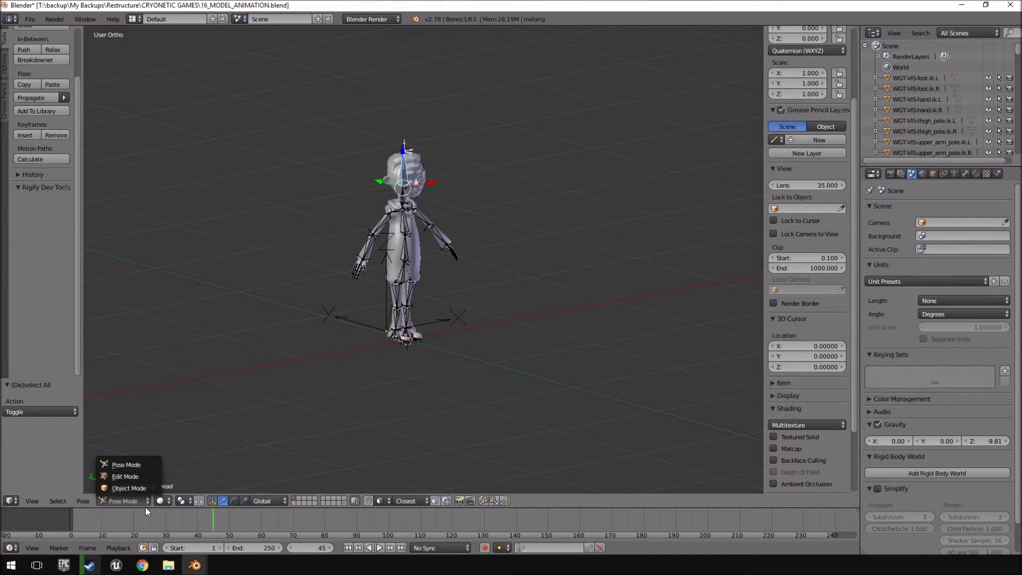
{"action": "left_click", "coordinate": [142, 489]}
{"action": "scroll", "coordinate": [421, 181], "scroll_direction": "up", "scroll_amount": 3}
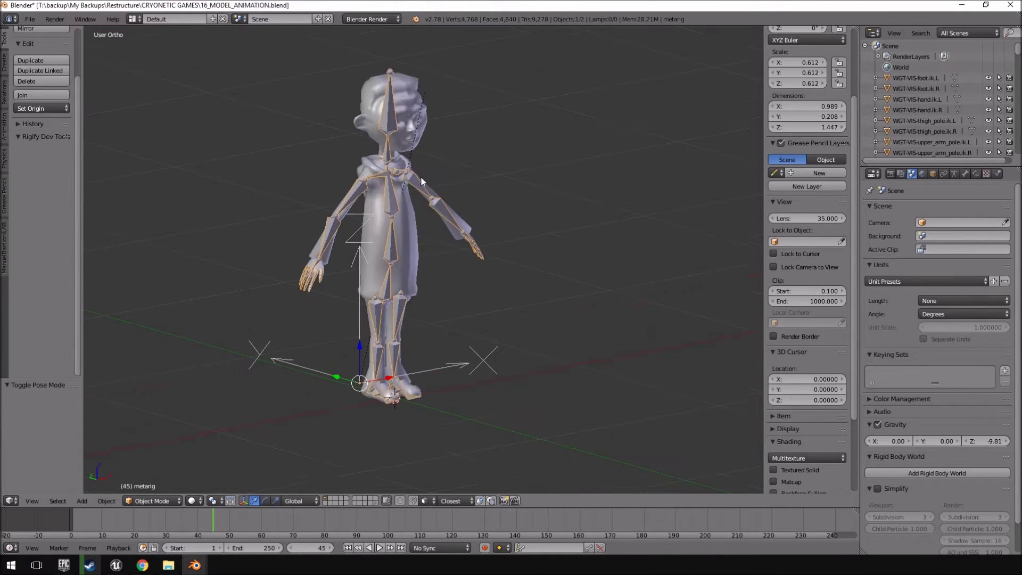
{"action": "middle_click_drag", "start_coordinate": [421, 181], "coordinate": [745, 37]}
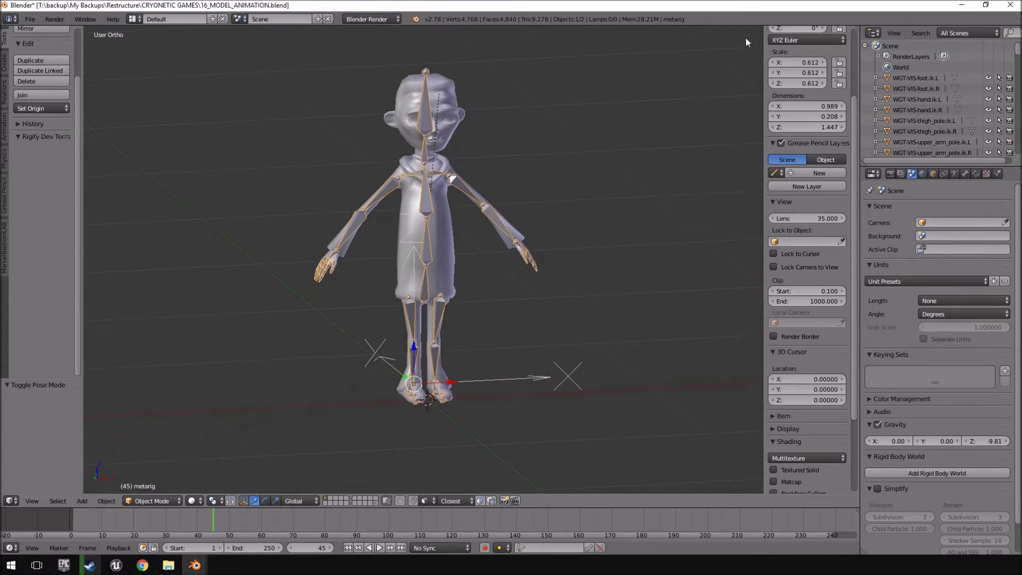
{"action": "right_click", "coordinate": [456, 113], "text": "shift"}
Step: Start an FBX export and limit the exported object types to Armature and Mesh
{"action": "left_click", "coordinate": [30, 19]}
{"action": "mouse_move", "coordinate": [54, 223]}
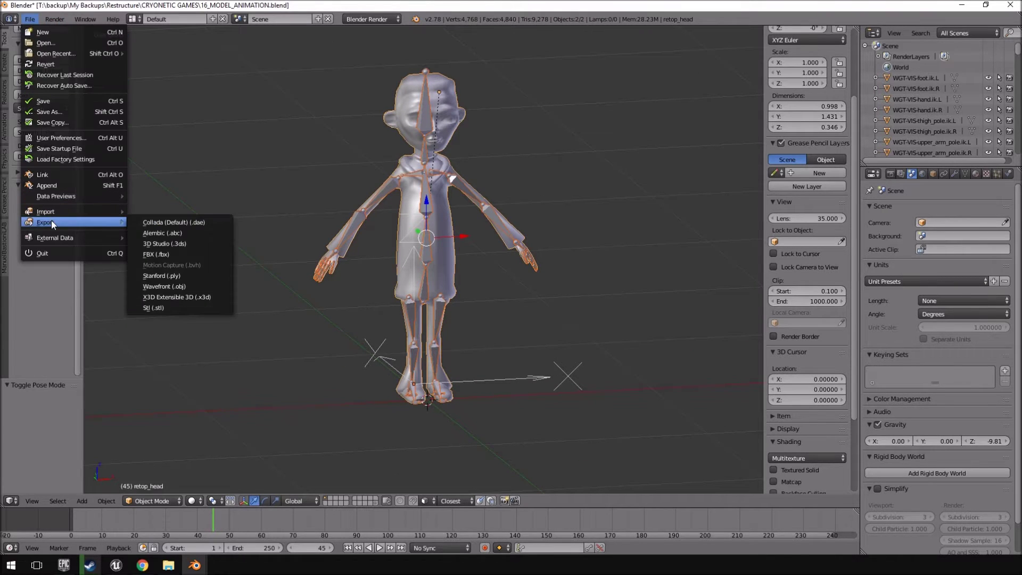
{"action": "left_click", "coordinate": [183, 256]}
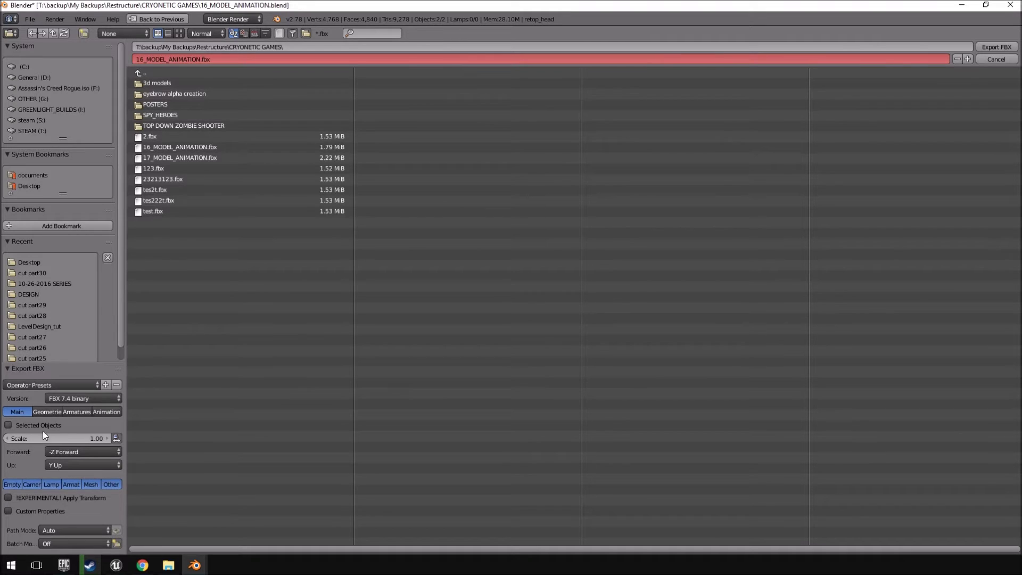
{"action": "left_click", "coordinate": [70, 485]}
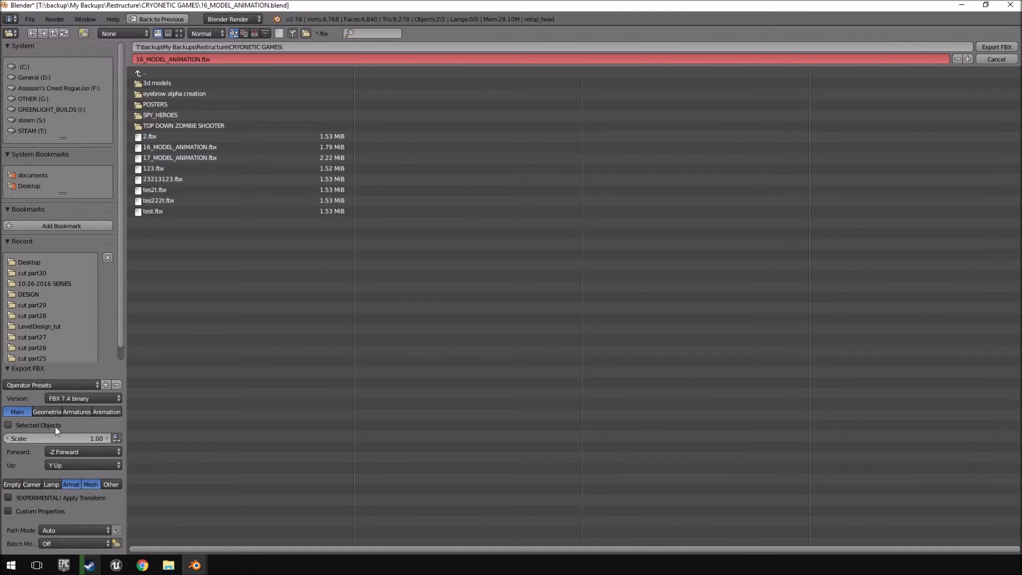
Step: Set the FBX export's geometry smoothing to Edge and bring up the armature export options
{"action": "left_click", "coordinate": [50, 411]}
{"action": "left_click", "coordinate": [67, 438]}
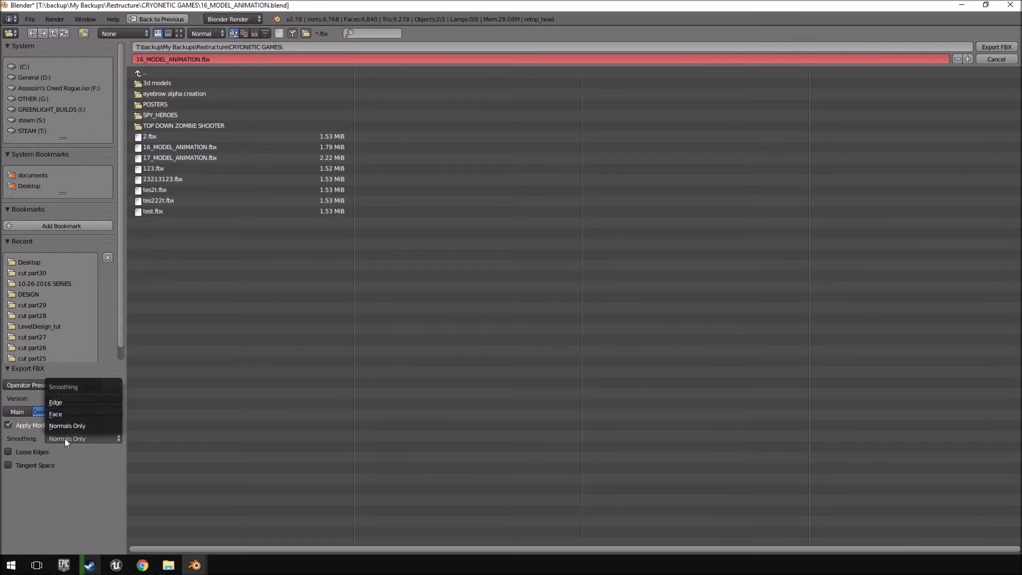
{"action": "left_click", "coordinate": [77, 403]}
{"action": "left_click", "coordinate": [76, 411]}
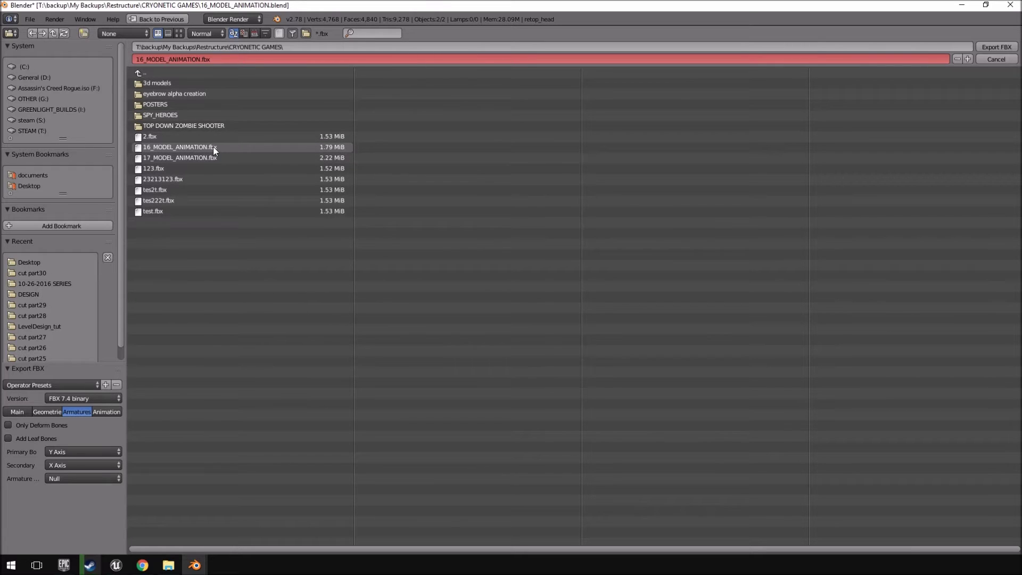
Step: Name the export file test.fbx, choose the Desktop as its destination, and export the FBX
{"action": "left_click", "coordinate": [187, 59]}
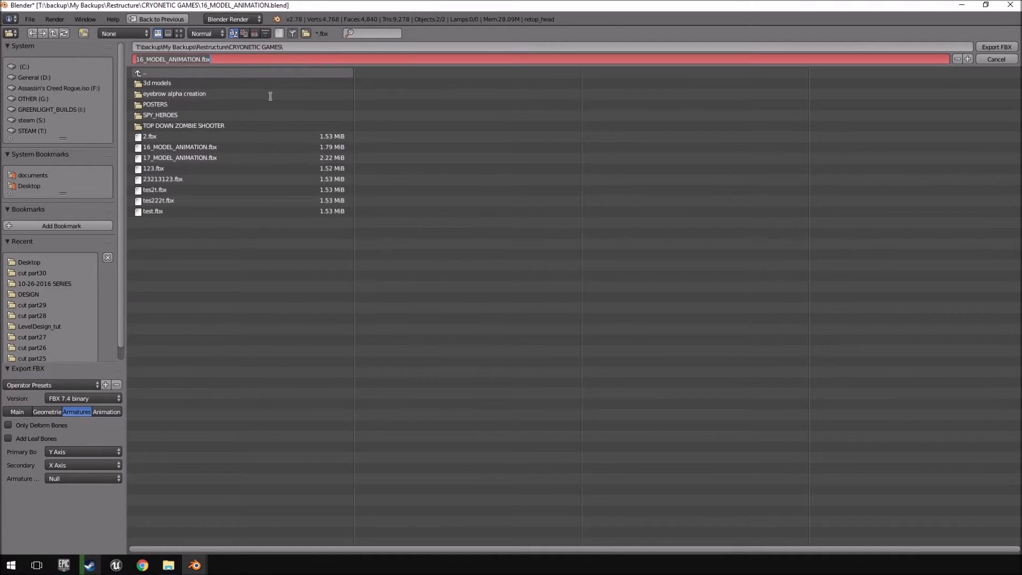
{"action": "type", "text": "test"}
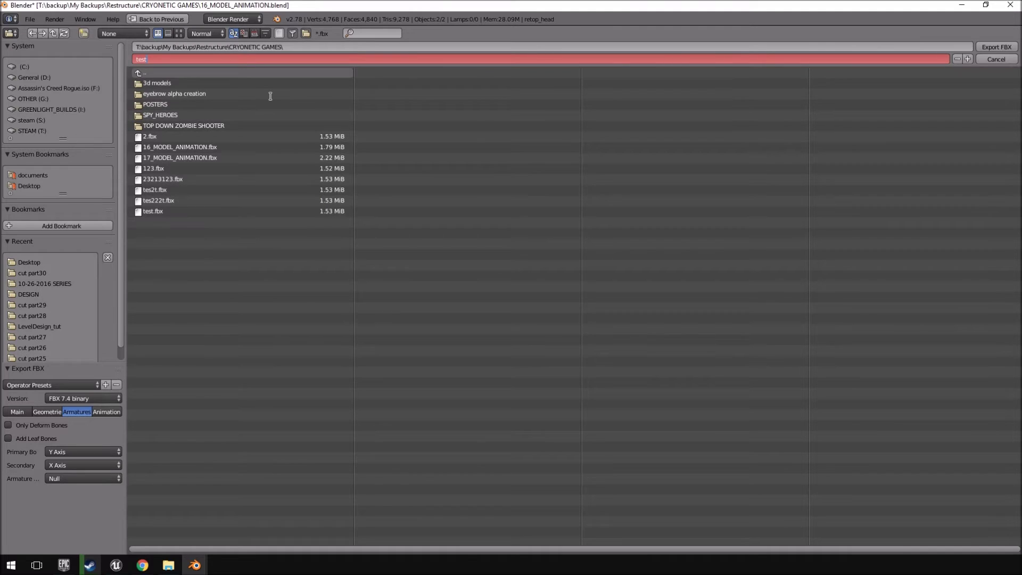
{"action": "left_click", "coordinate": [188, 211]}
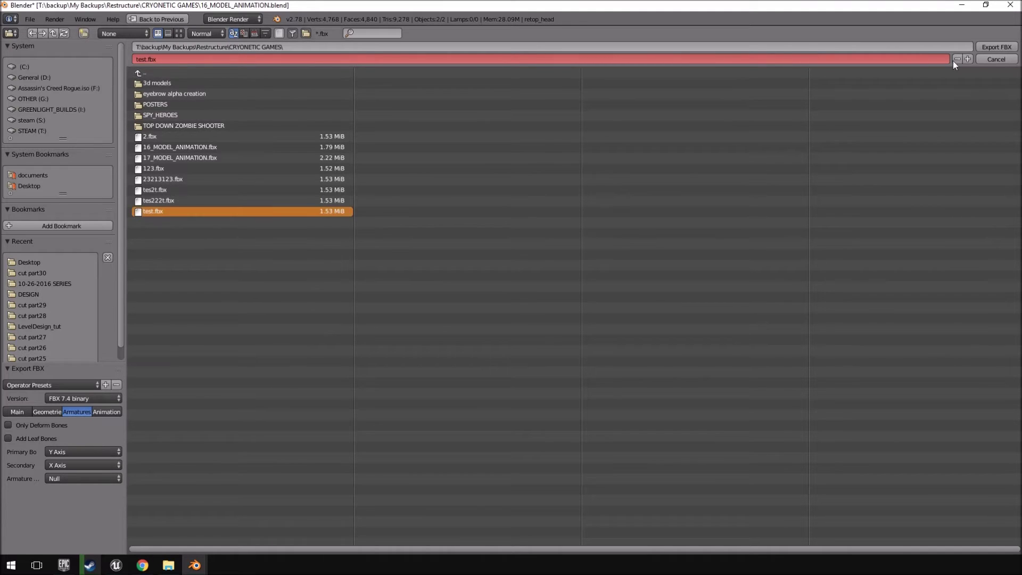
{"action": "left_click", "coordinate": [22, 66]}
{"action": "left_click", "coordinate": [25, 185]}
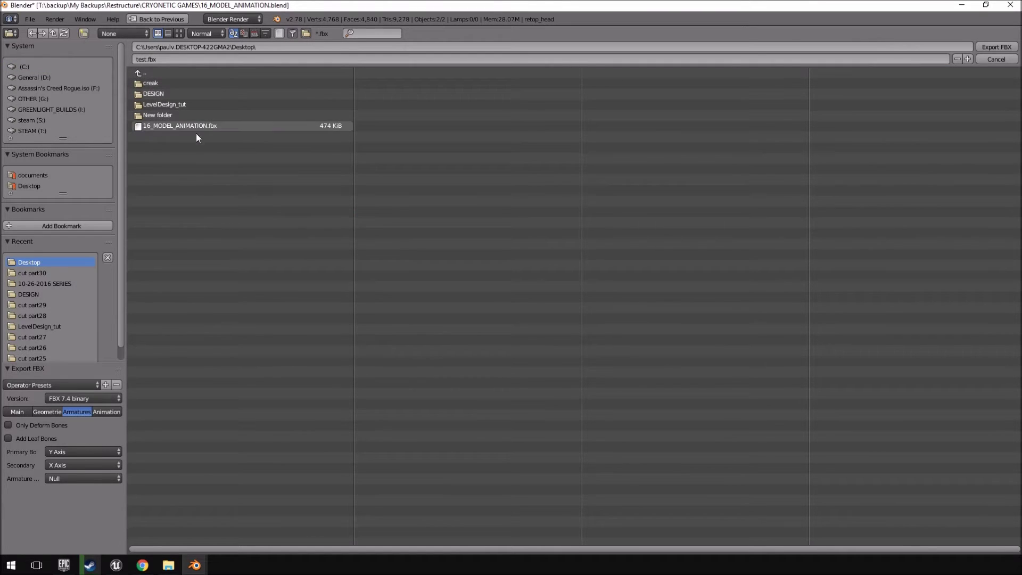
{"action": "left_click", "coordinate": [997, 47]}
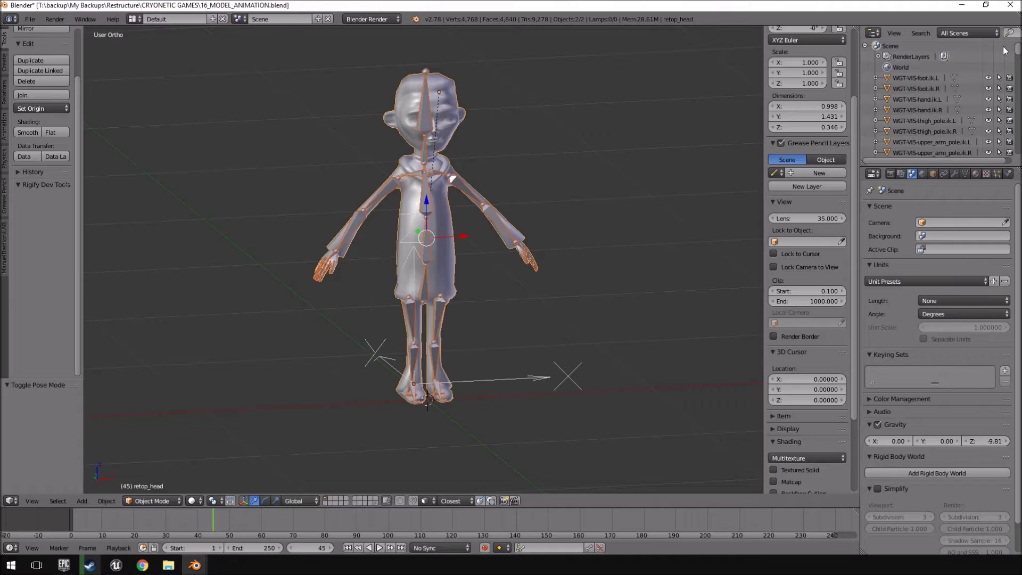
Step: Switch to Unreal Editor and import test.fbx from the Desktop as a skeletal mesh into the Mannequin Character folder, then dismiss the message log
{"action": "mouse_move", "coordinate": [113, 570]}
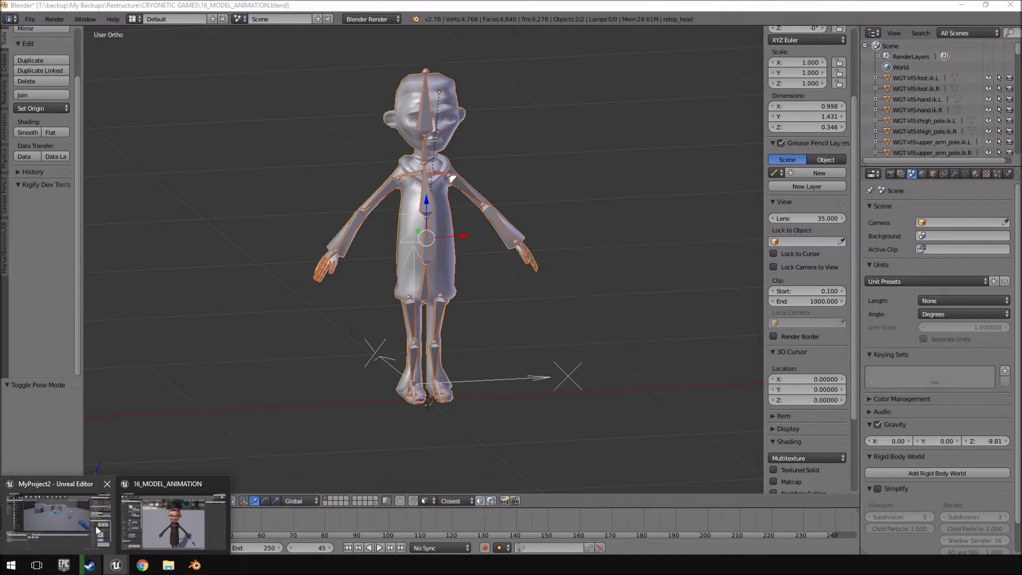
{"action": "left_click", "coordinate": [145, 527]}
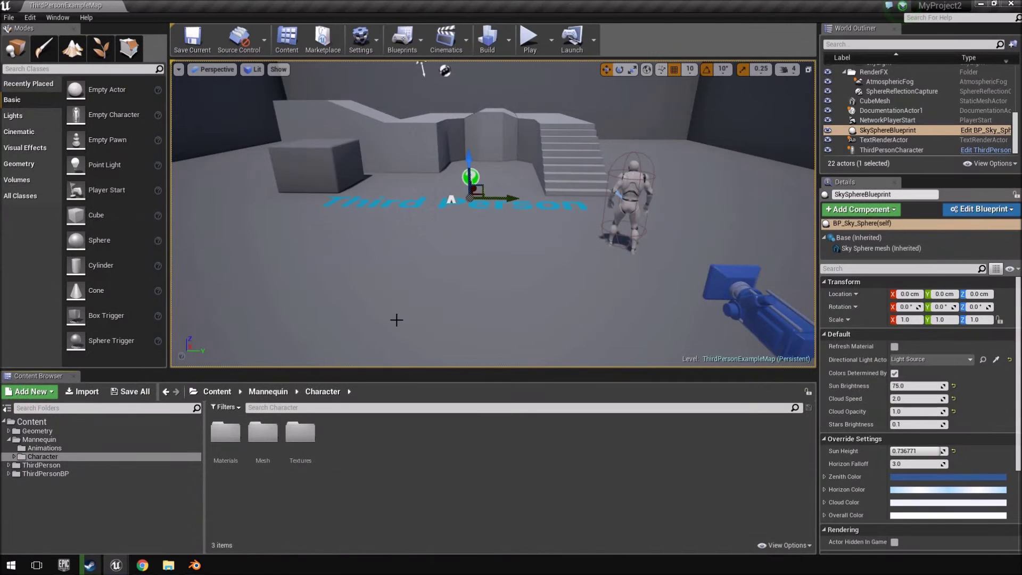
{"action": "right_click_drag", "start_coordinate": [445, 281], "coordinate": [384, 292]}
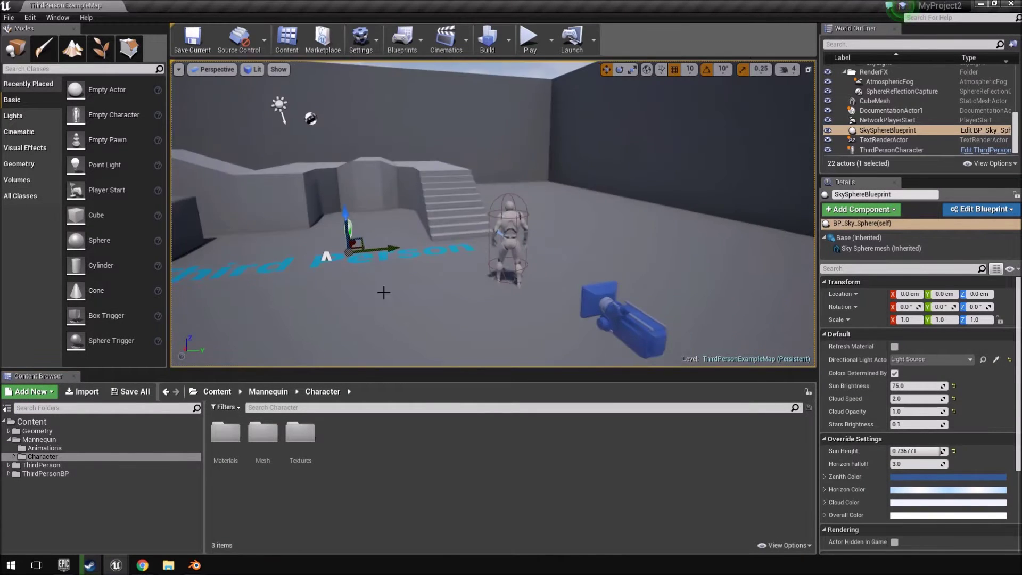
{"action": "left_click", "coordinate": [82, 391]}
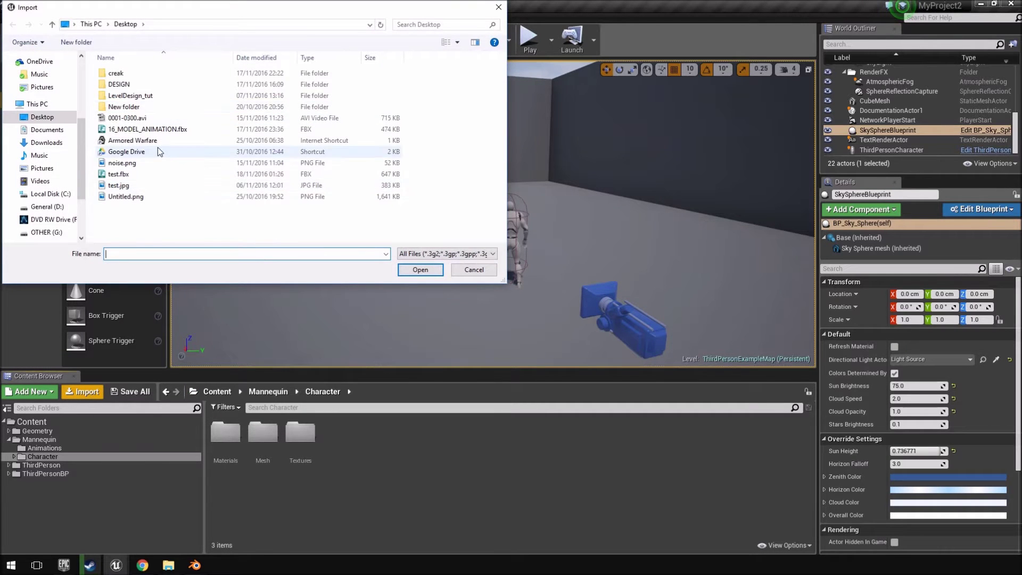
{"action": "double_click", "coordinate": [130, 174]}
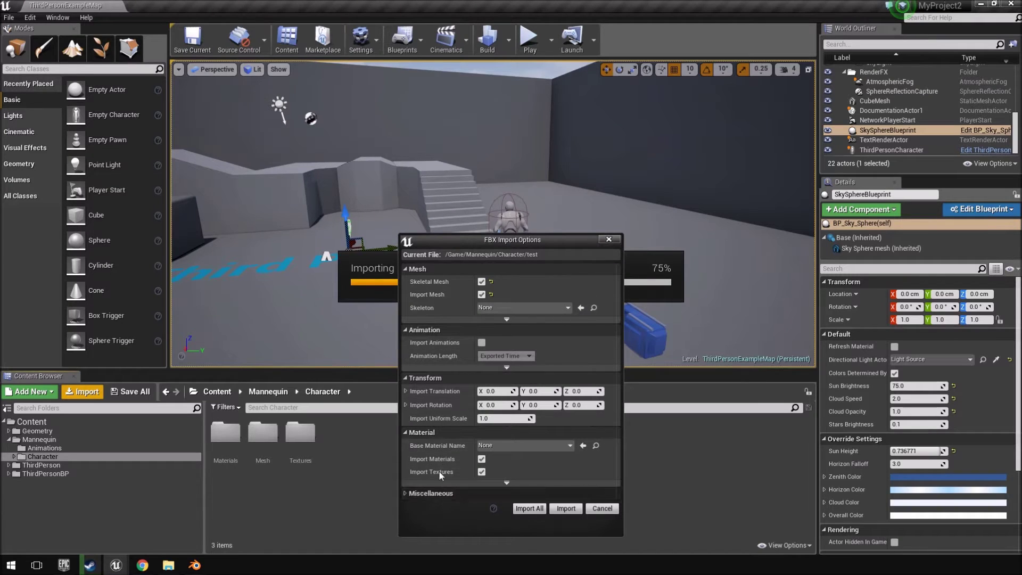
{"action": "left_click", "coordinate": [569, 509]}
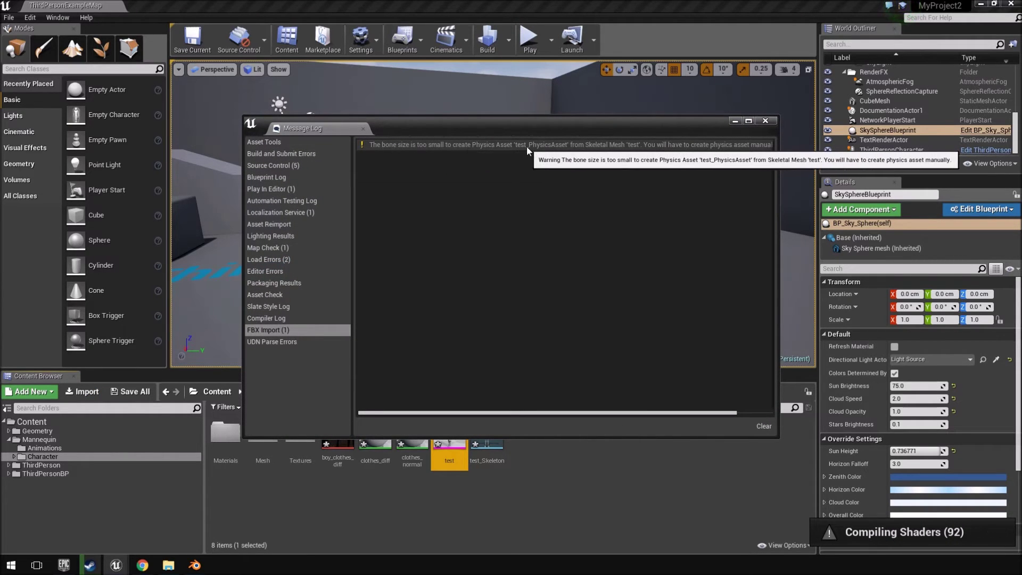
{"action": "left_click", "coordinate": [775, 123]}
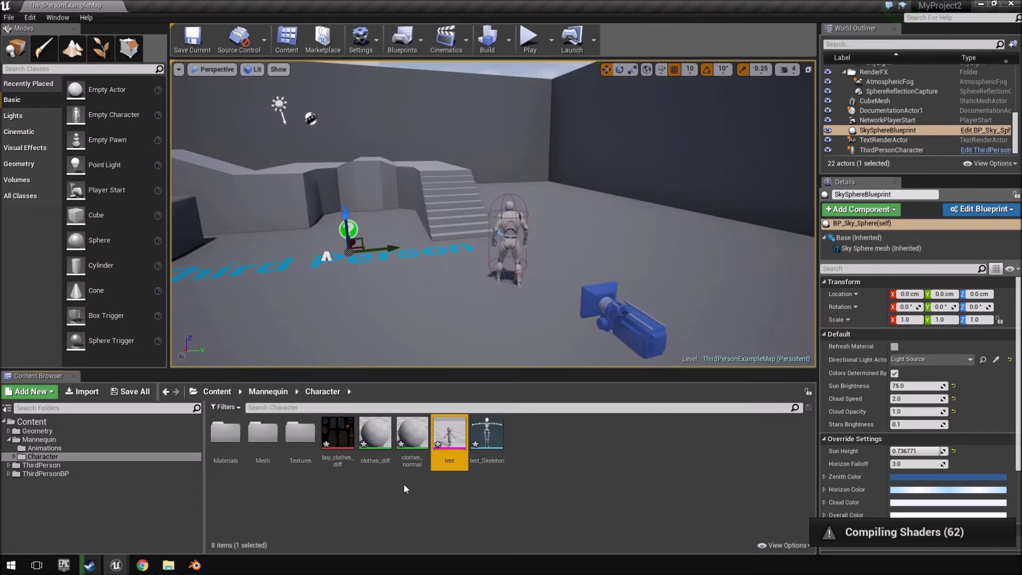
Step: Delete the five imported assets, from boy_clothes_diff through test_Skeleton, from the Character folder
{"action": "left_click", "coordinate": [486, 434]}
{"action": "left_click", "coordinate": [337, 434], "text": "shift"}
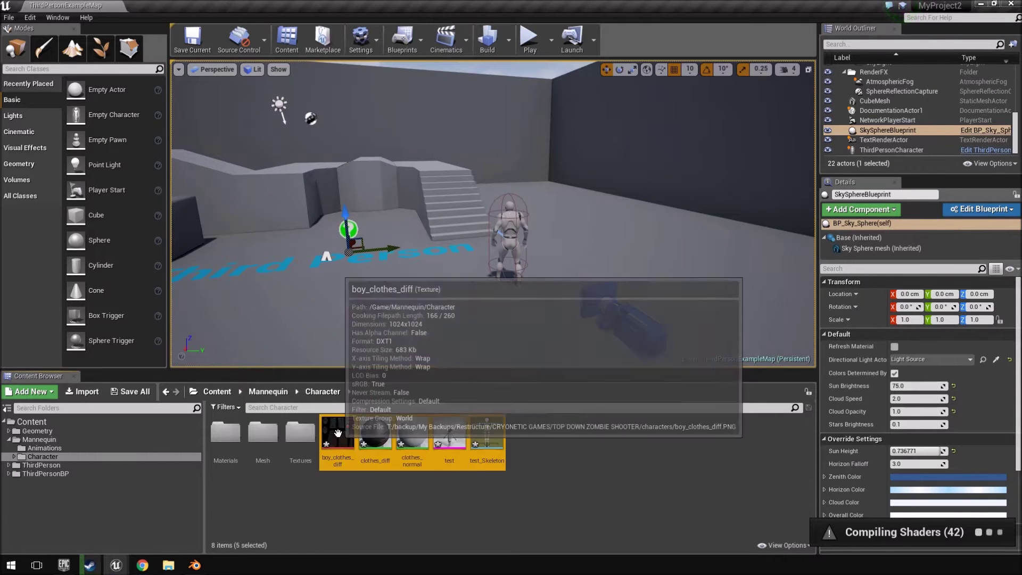
{"action": "key", "text": "Delete"}
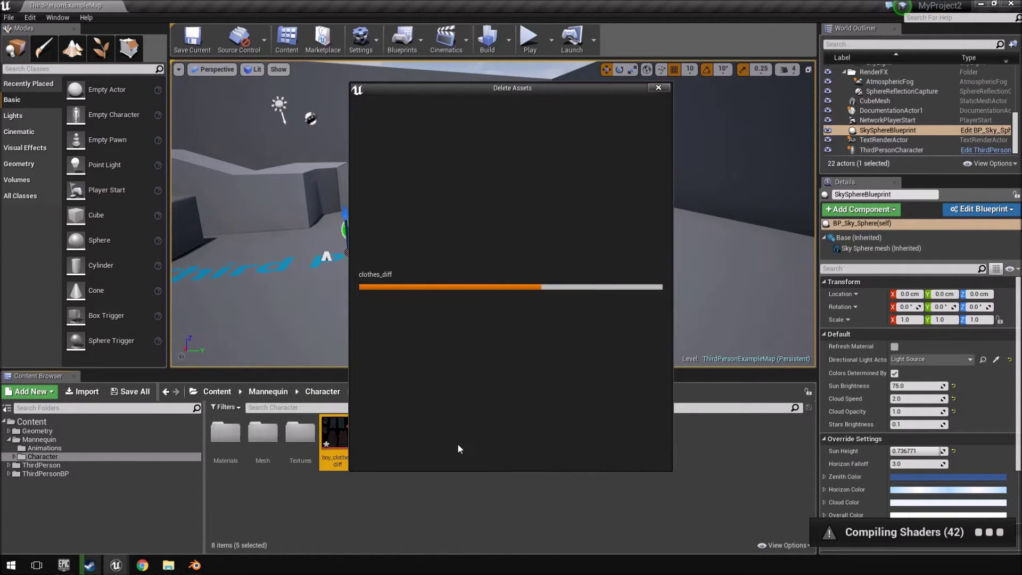
{"action": "left_click", "coordinate": [458, 450]}
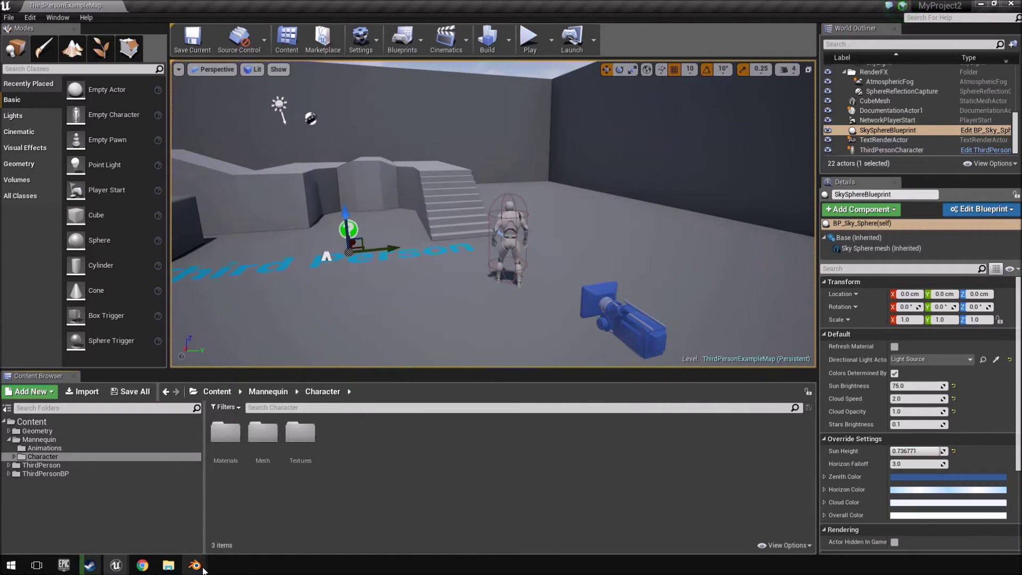
Step: Switch back to Blender's 16_MODEL_ANIMATION file and set the scene's length units to Metric with a unit scale of 0.01
{"action": "left_click", "coordinate": [194, 564]}
{"action": "mouse_move", "coordinate": [202, 533]}
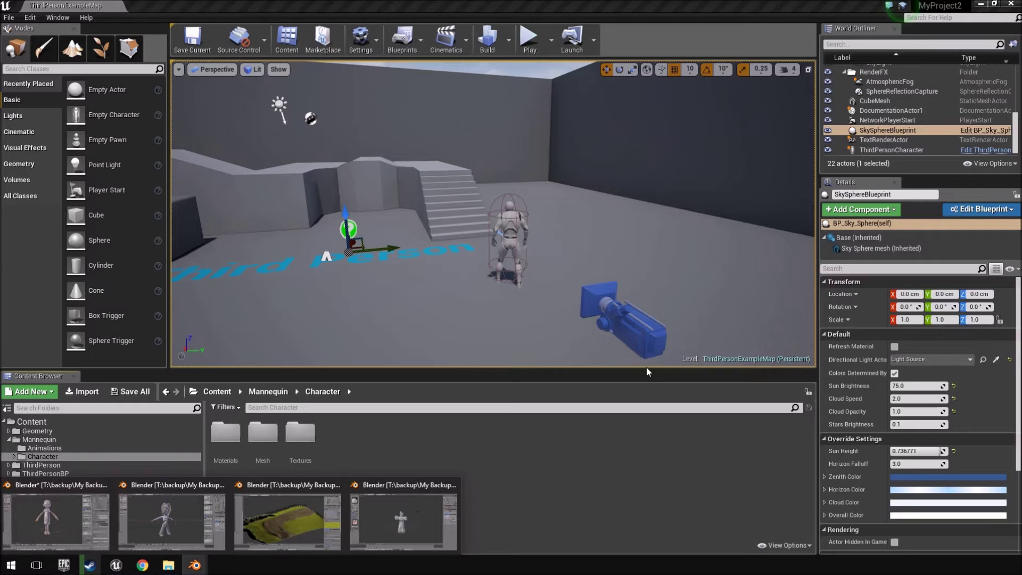
{"action": "left_click", "coordinate": [79, 524]}
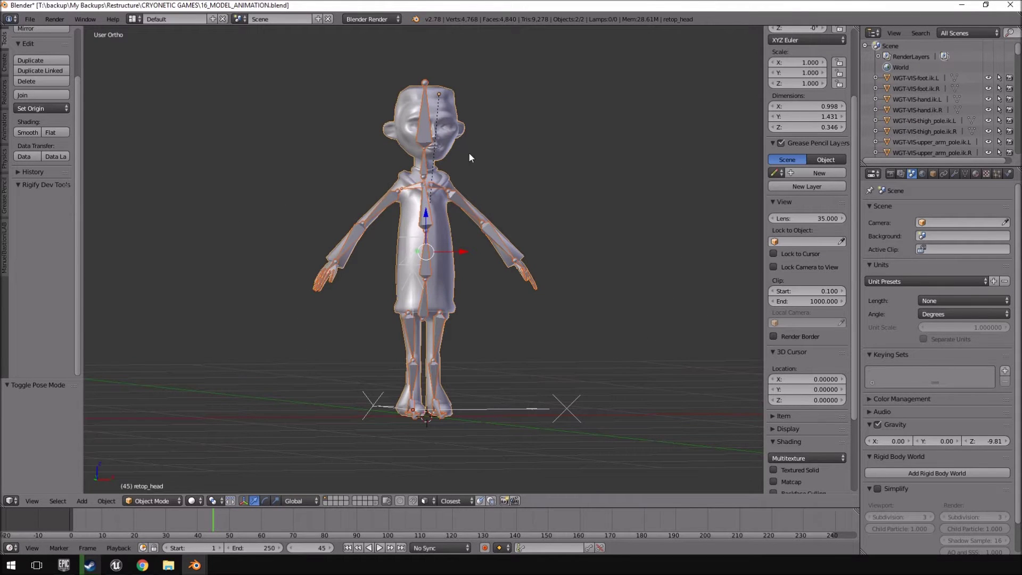
{"action": "middle_click_drag", "start_coordinate": [470, 157], "coordinate": [456, 128]}
{"action": "middle_click_drag", "start_coordinate": [435, 165], "coordinate": [714, 229]}
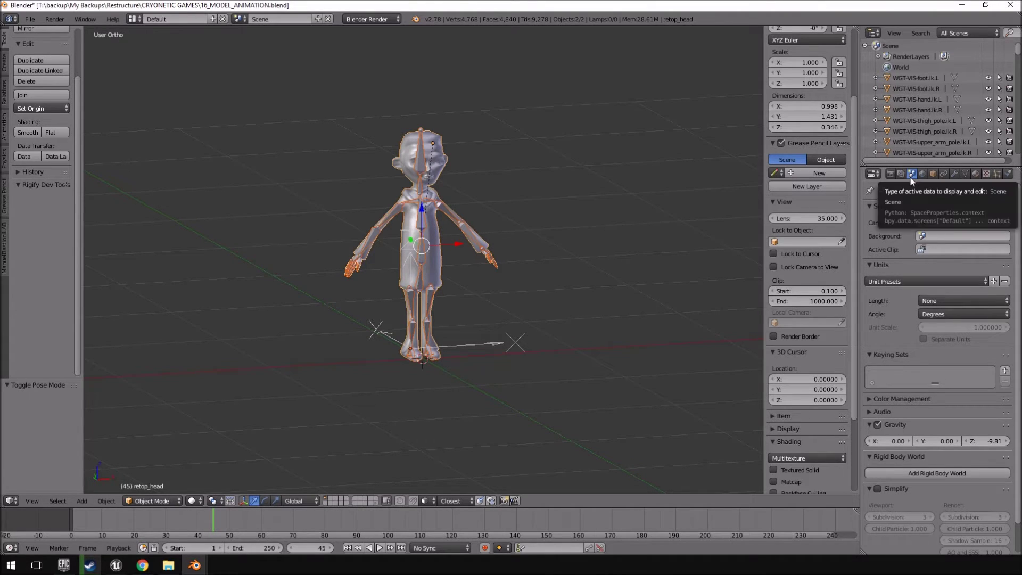
{"action": "left_click", "coordinate": [962, 301]}
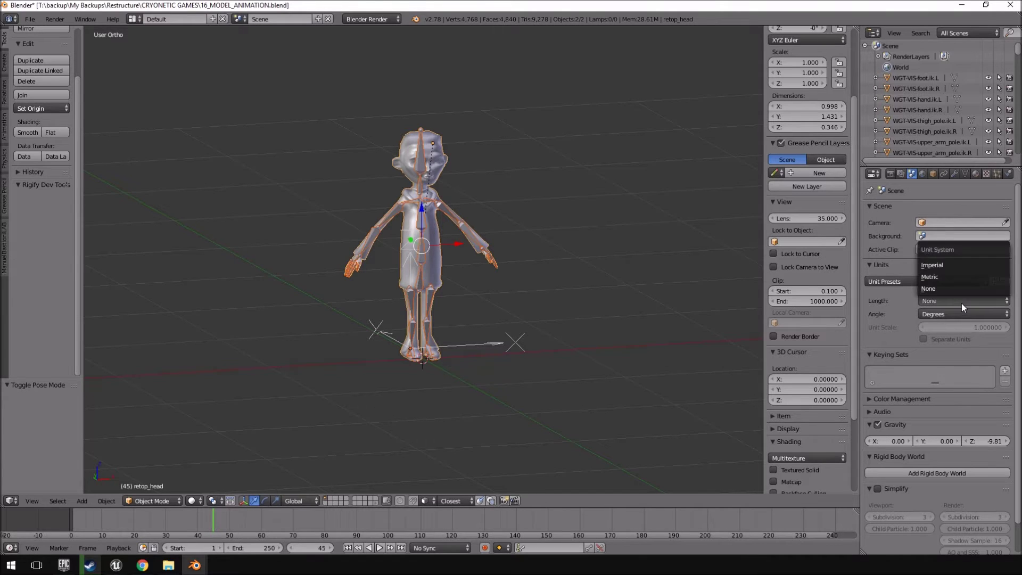
{"action": "left_click", "coordinate": [938, 277]}
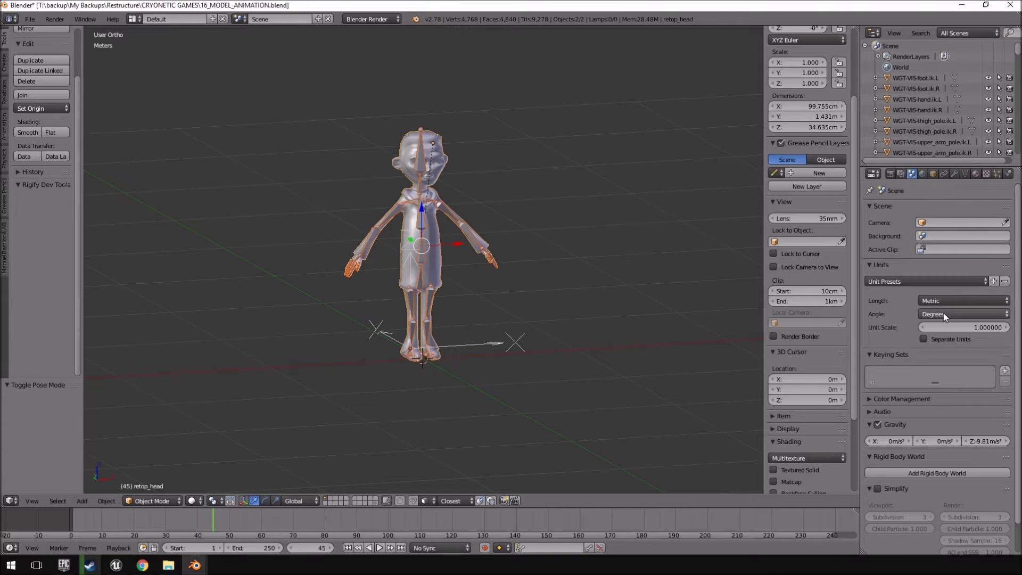
{"action": "left_click", "coordinate": [972, 330]}
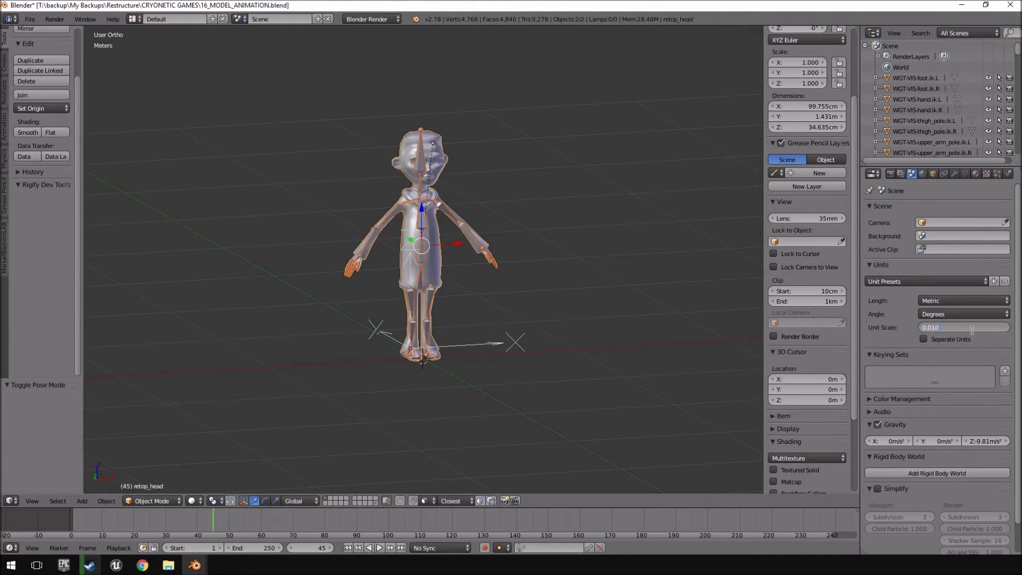
{"action": "key", "text": "Return"}
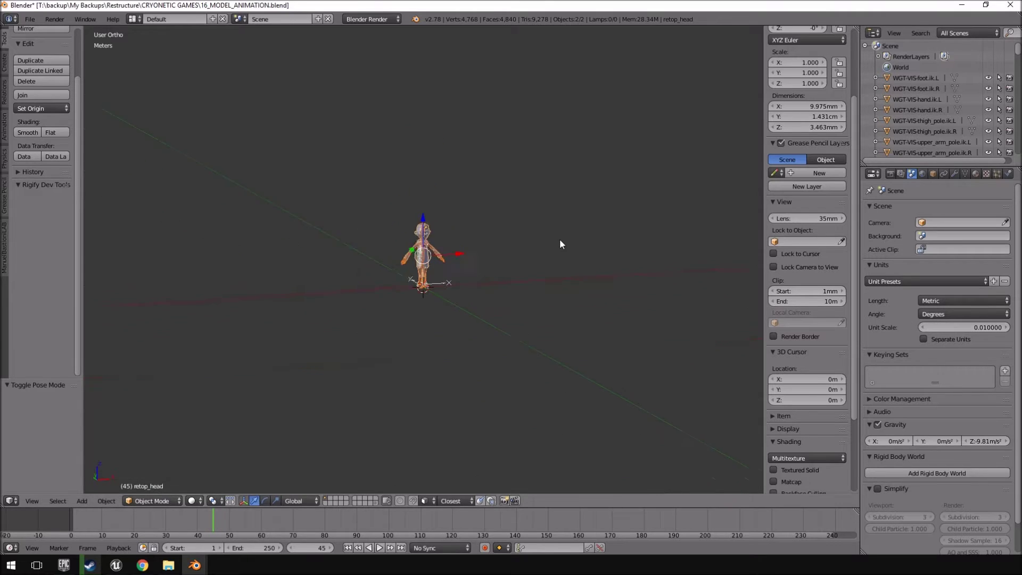
Step: Select the character mesh together with its armature and scale both uniformly by 100
{"action": "scroll", "coordinate": [560, 239], "scroll_direction": "up", "scroll_amount": 3}
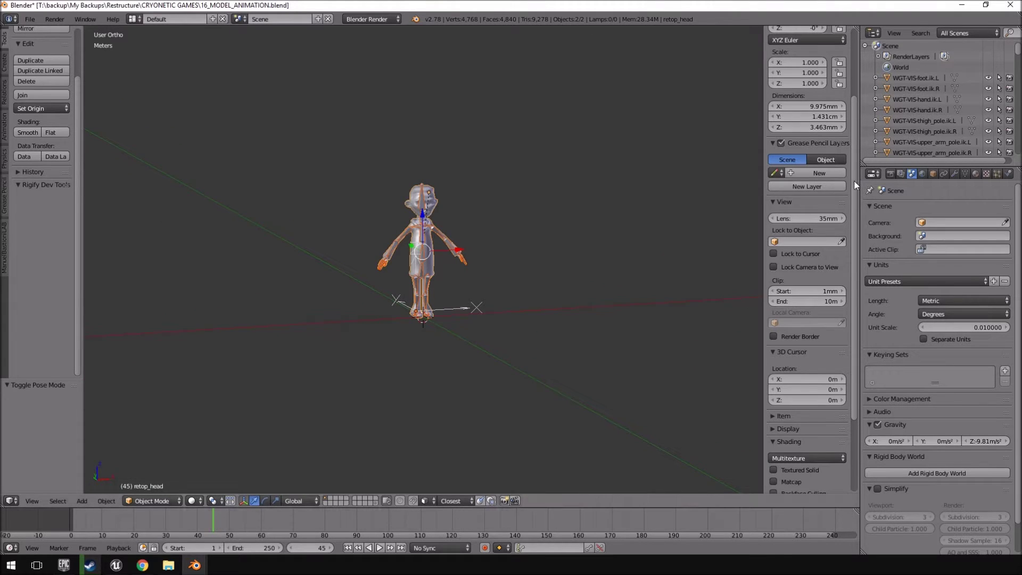
{"action": "right_click", "coordinate": [428, 253]}
{"action": "scroll", "coordinate": [844, 225], "scroll_direction": "up", "scroll_amount": 1}
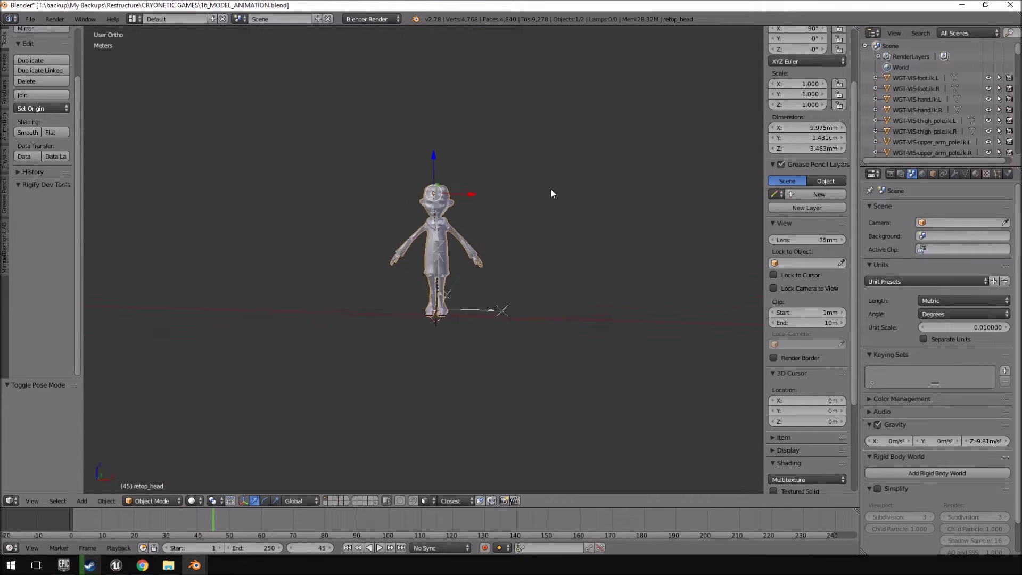
{"action": "middle_click_drag", "start_coordinate": [550, 187], "coordinate": [438, 260]}
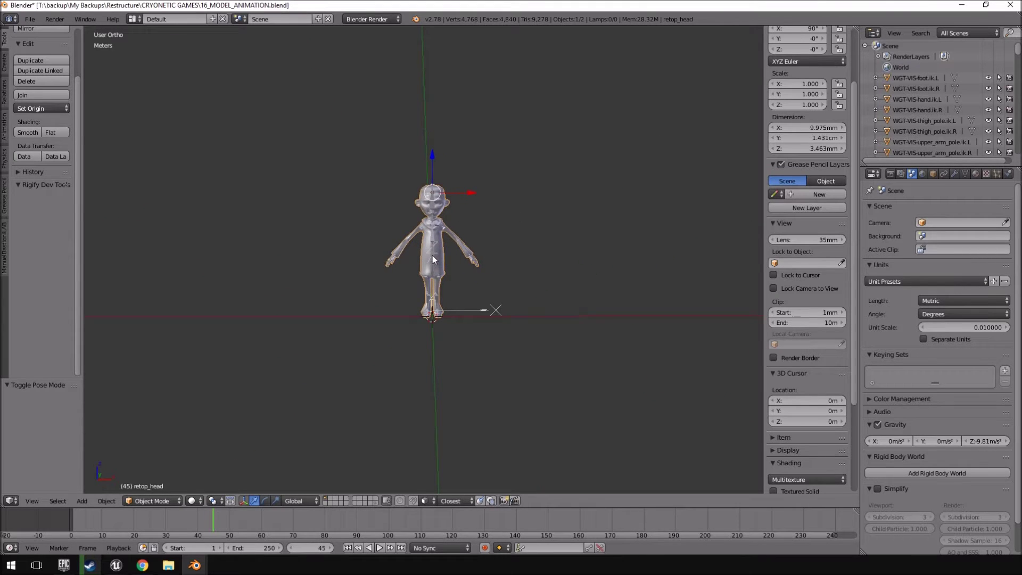
{"action": "right_click", "coordinate": [432, 259], "text": "shift"}
{"action": "scroll", "coordinate": [432, 260], "scroll_direction": "down", "scroll_amount": 6}
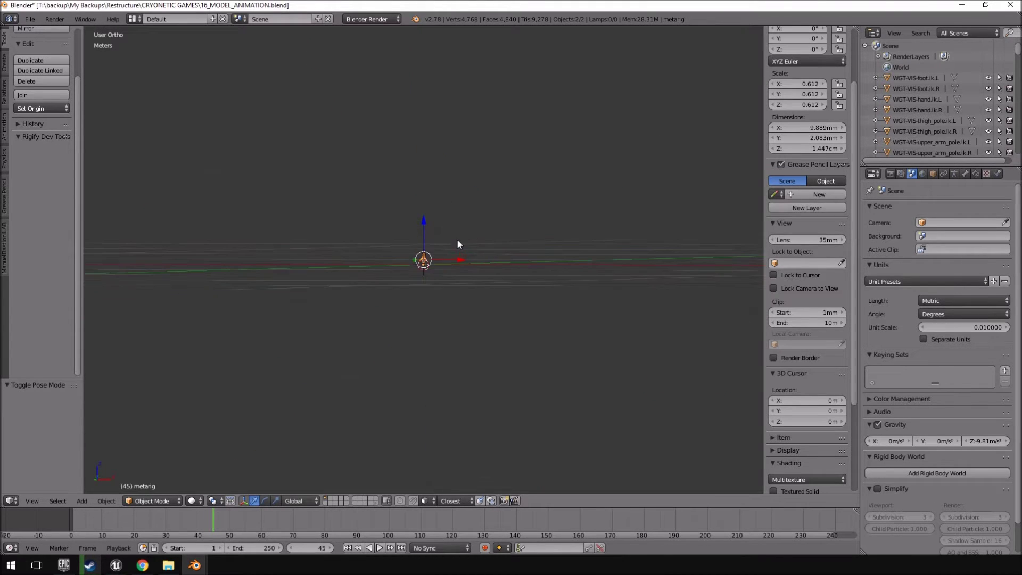
{"action": "mouse_move", "coordinate": [458, 241]}
{"action": "middle_mouse_down"}
{"action": "mouse_move", "coordinate": [425, 233]}
{"action": "mouse_move", "coordinate": [473, 238]}
{"action": "middle_mouse_up"}
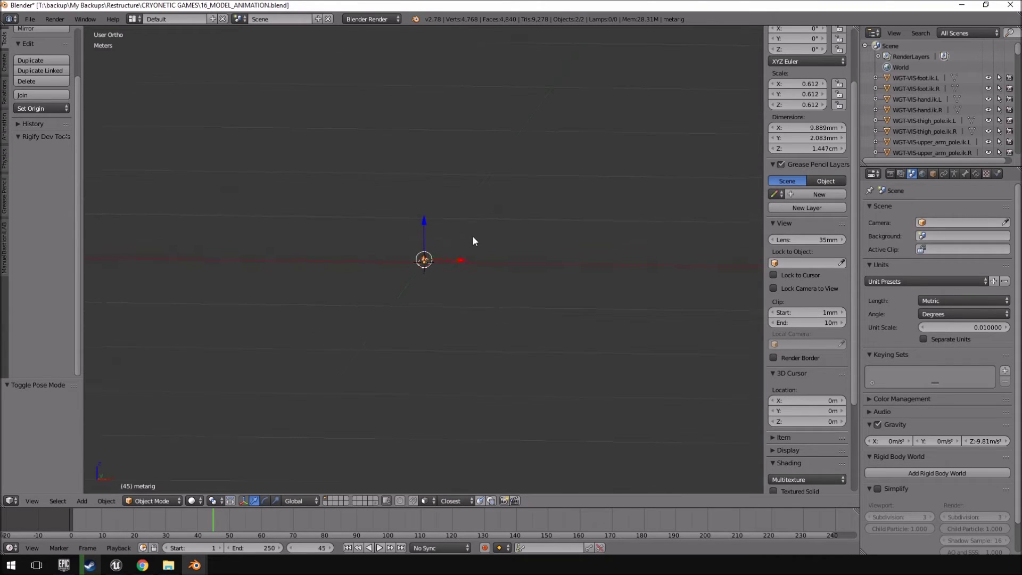
{"action": "type", "text": "s100"}
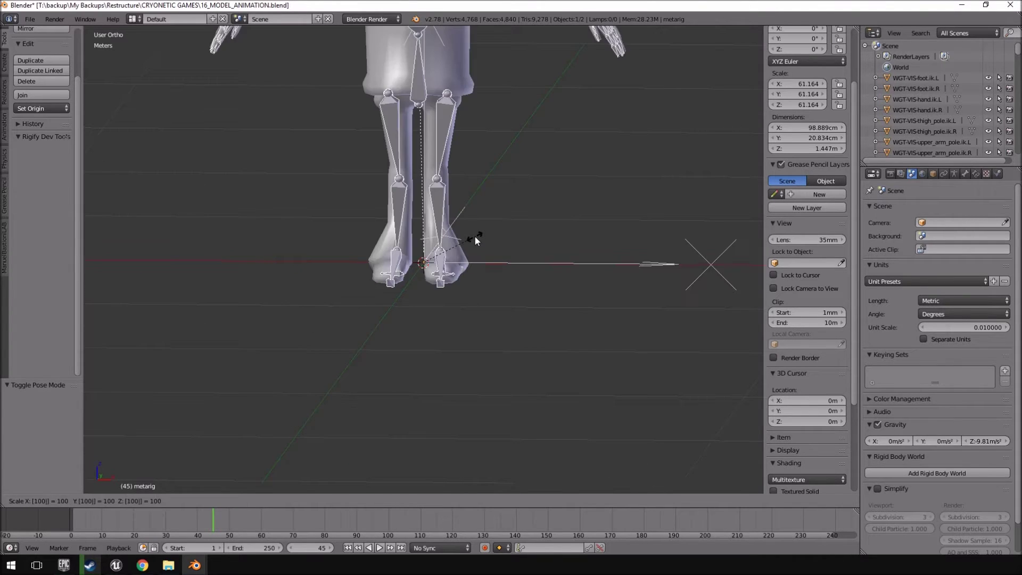
{"action": "key", "text": "Return"}
{"action": "scroll", "coordinate": [475, 241], "scroll_direction": "down", "scroll_amount": 5}
{"action": "scroll", "coordinate": [493, 312], "scroll_direction": "up", "scroll_amount": 3}
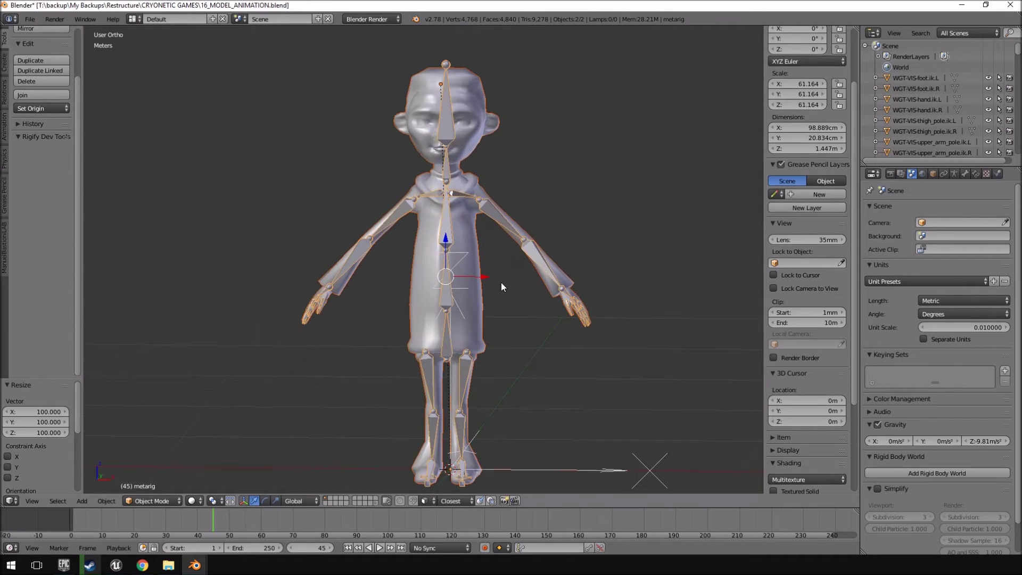
Step: Select only the armature and apply its rotation and scale, followed by its location
{"action": "middle_click_drag", "start_coordinate": [500, 282], "coordinate": [550, 267]}
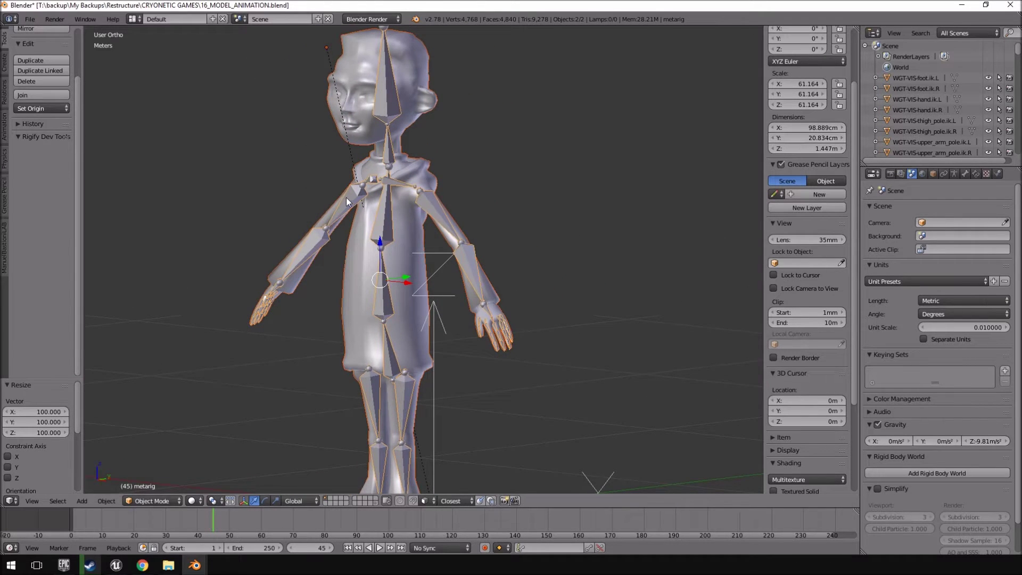
{"action": "middle_click_drag", "start_coordinate": [347, 201], "coordinate": [428, 116]}
{"action": "right_click", "coordinate": [428, 113]}
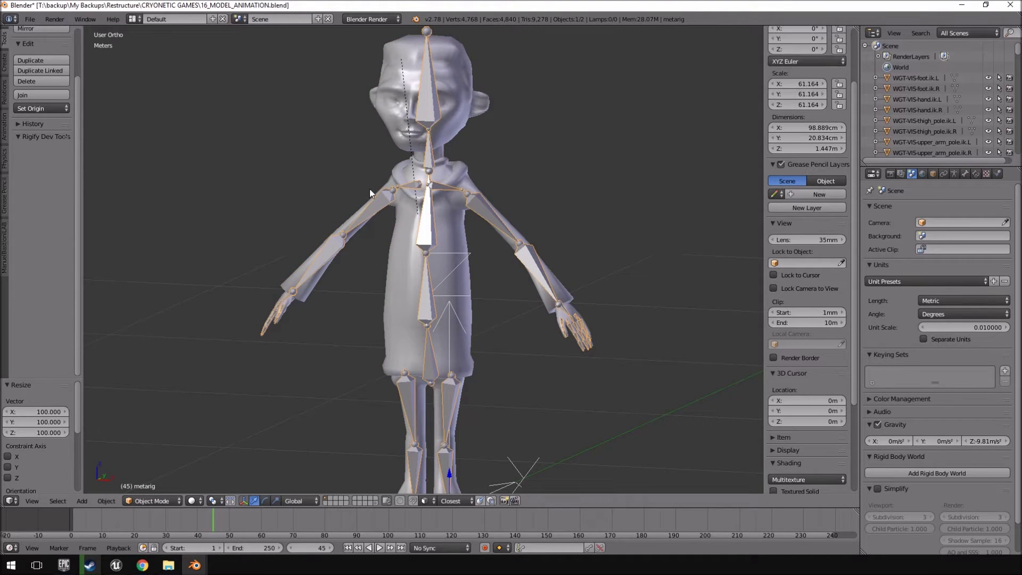
{"action": "key", "text": "ctrl+a"}
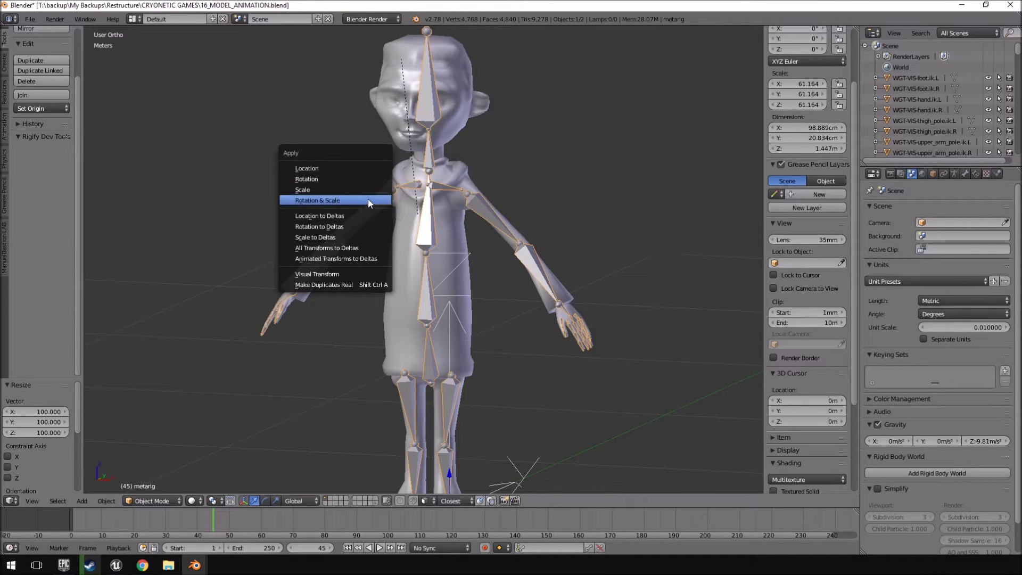
{"action": "left_click", "coordinate": [369, 200]}
{"action": "key", "text": "ctrl+a"}
{"action": "left_click", "coordinate": [354, 160]}
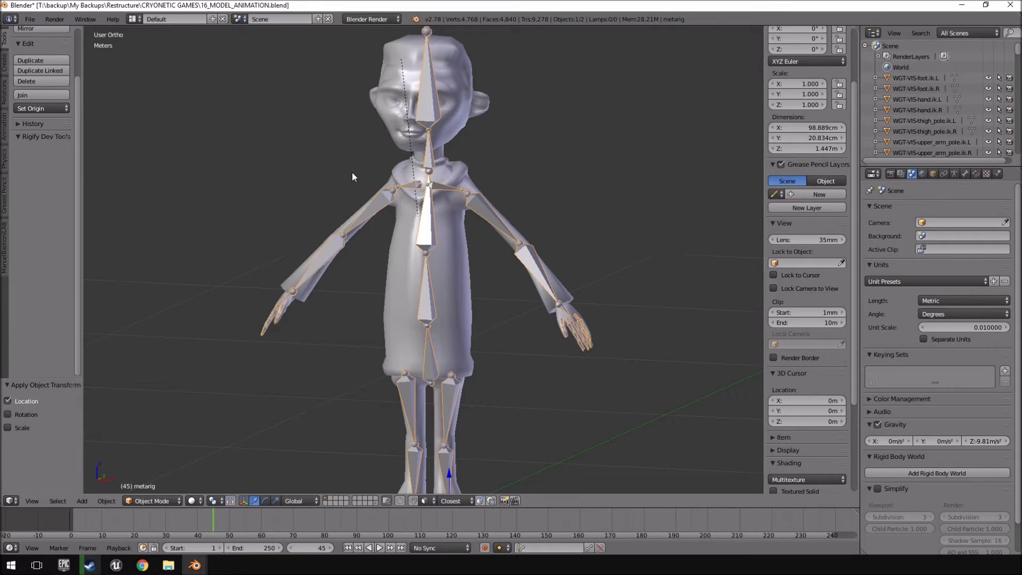
Step: Select the character mesh alone and apply its rotation and scale, followed by its location
{"action": "key", "text": "ctrl+a"}
{"action": "scroll", "coordinate": [809, 113], "scroll_direction": "up", "scroll_amount": 2}
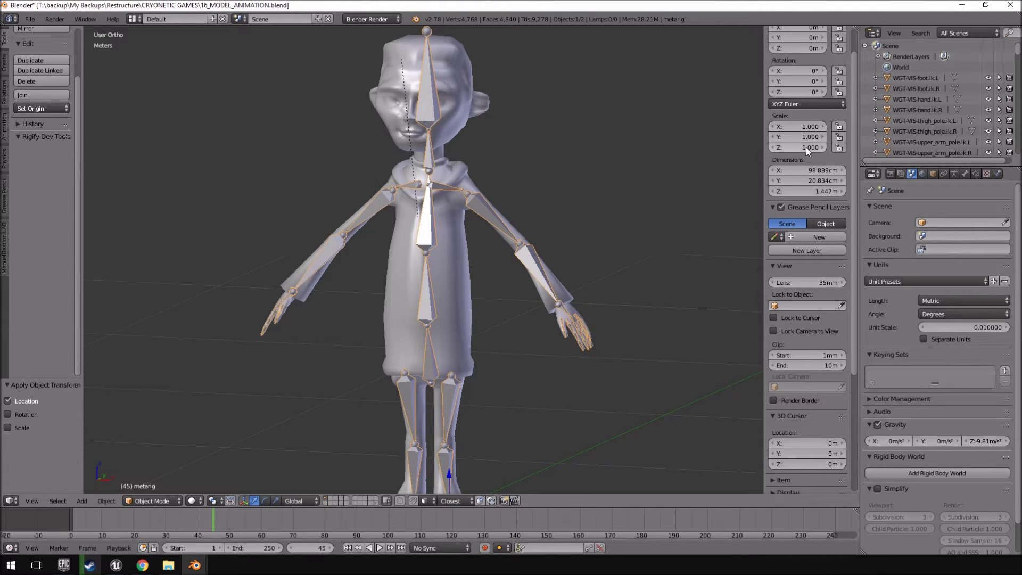
{"action": "right_click", "coordinate": [461, 104]}
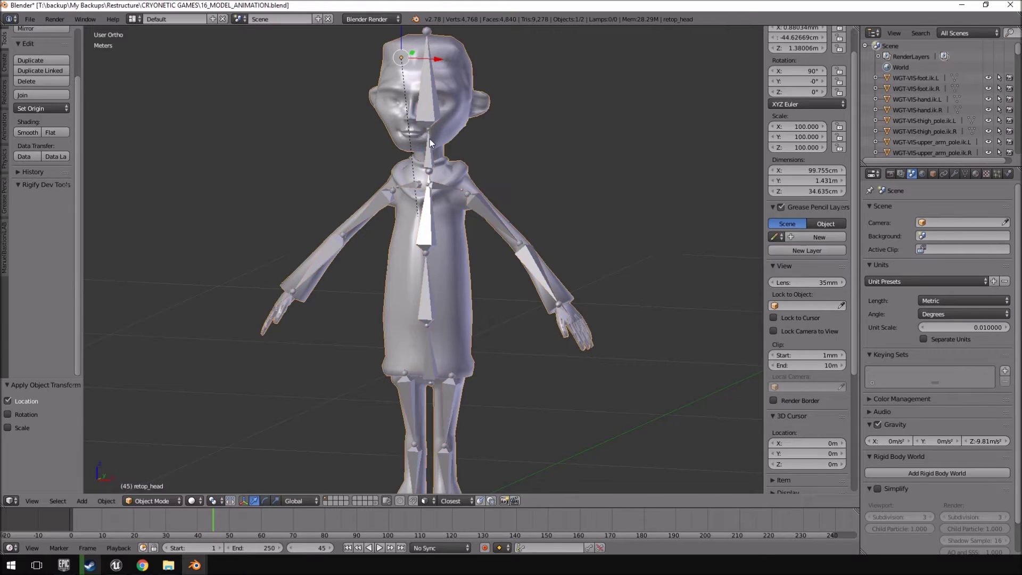
{"action": "key", "text": "ctrl+a"}
{"action": "left_click", "coordinate": [413, 171]}
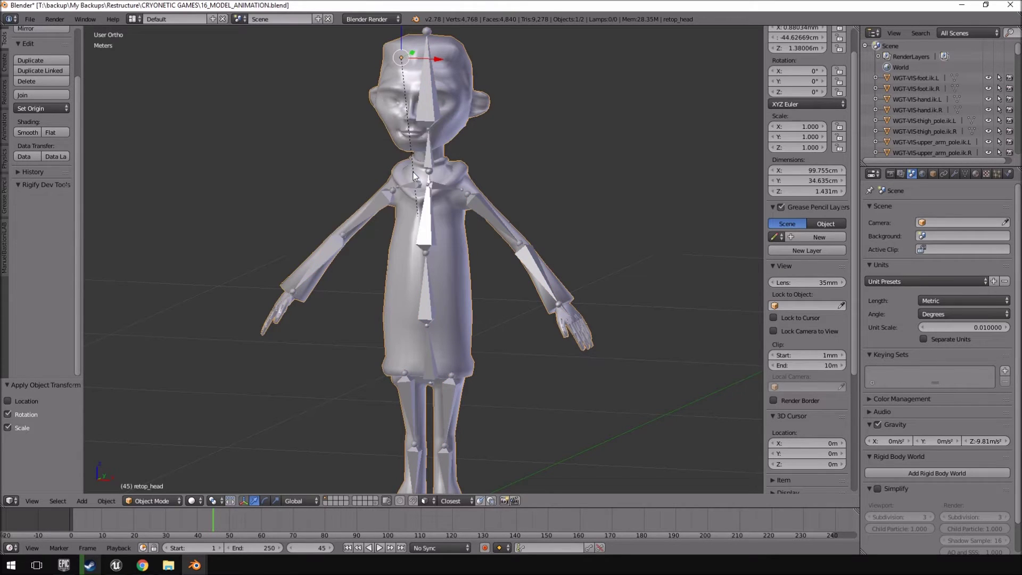
{"action": "key", "text": "ctrl+a"}
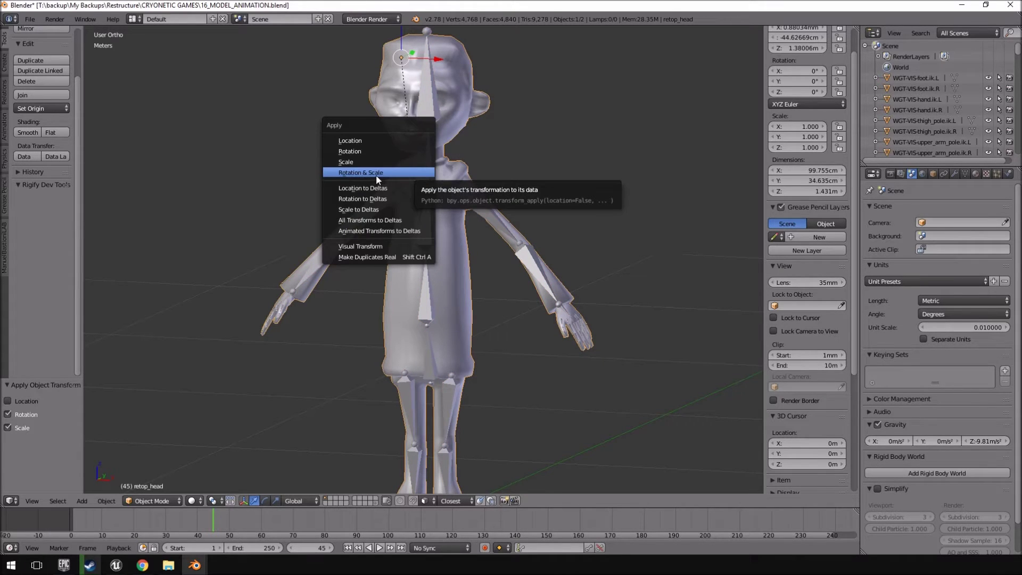
{"action": "left_click", "coordinate": [373, 140]}
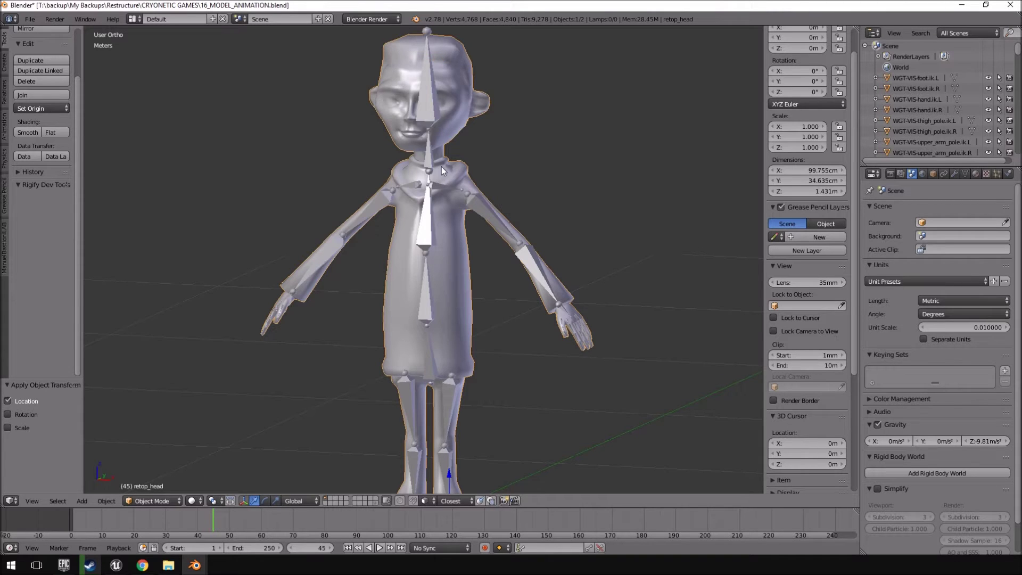
Step: Select the character mesh together with its armature and set up an FBX export limited to selected objects
{"action": "scroll", "coordinate": [494, 168], "scroll_direction": "down", "scroll_amount": 4}
{"action": "right_click", "coordinate": [455, 244], "text": "shift"}
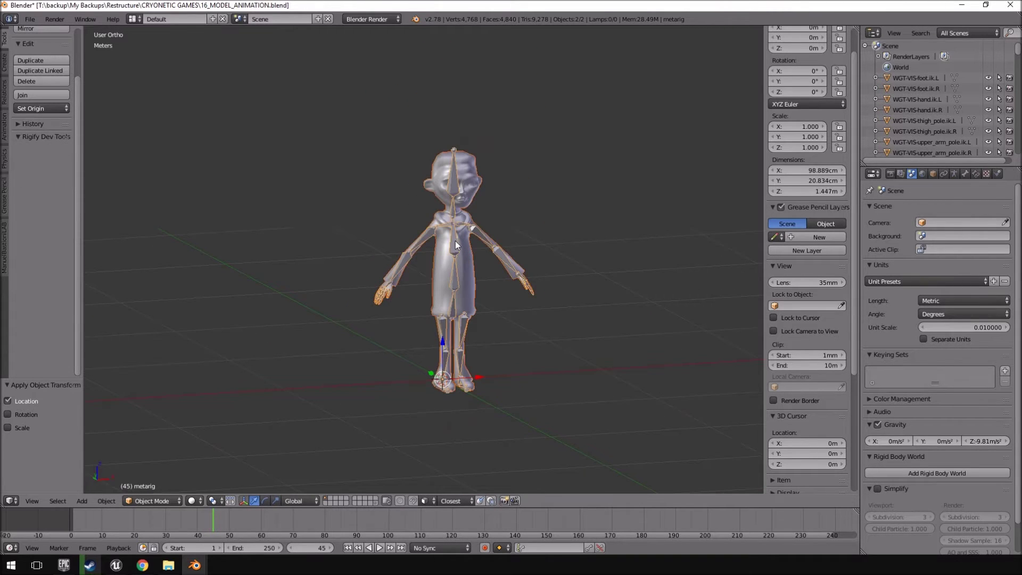
{"action": "left_click", "coordinate": [31, 20]}
{"action": "mouse_move", "coordinate": [59, 222]}
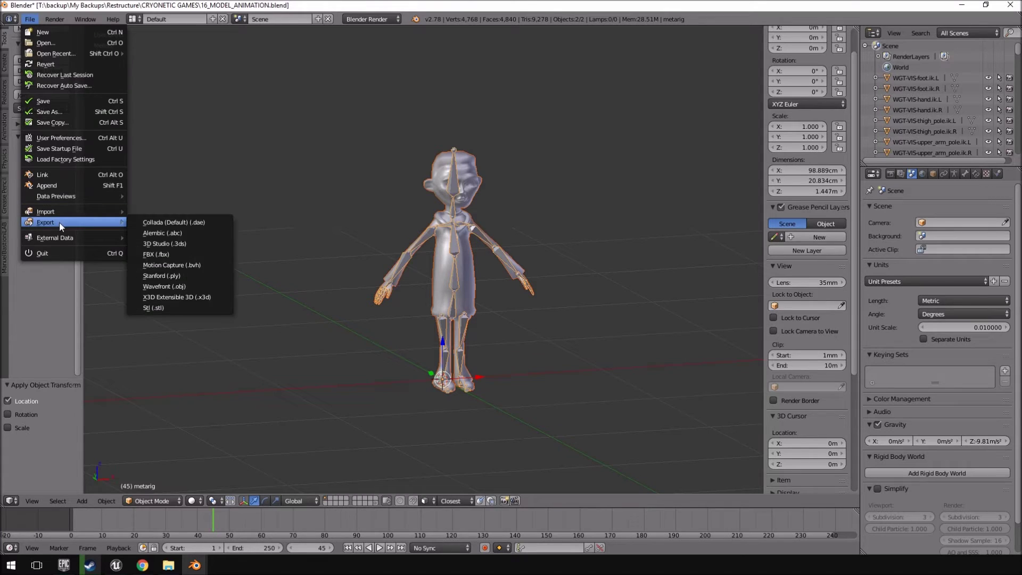
{"action": "left_click", "coordinate": [184, 253]}
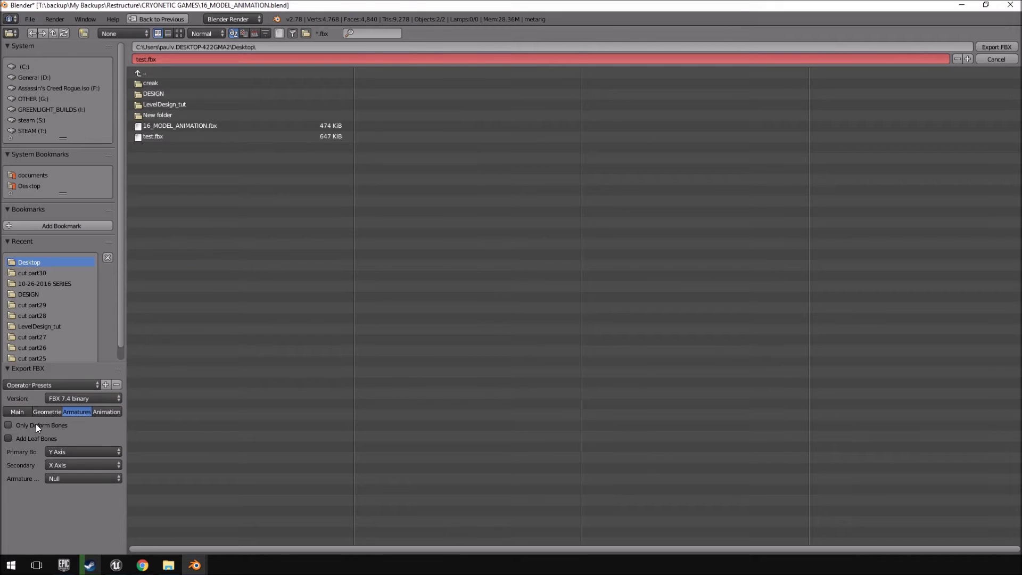
{"action": "left_click", "coordinate": [27, 414]}
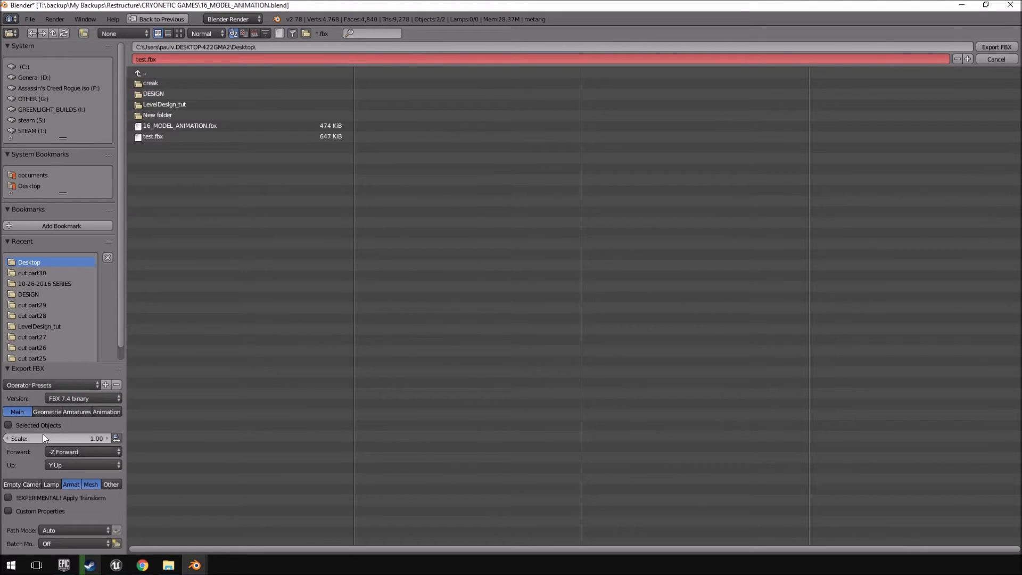
{"action": "left_click", "coordinate": [36, 425]}
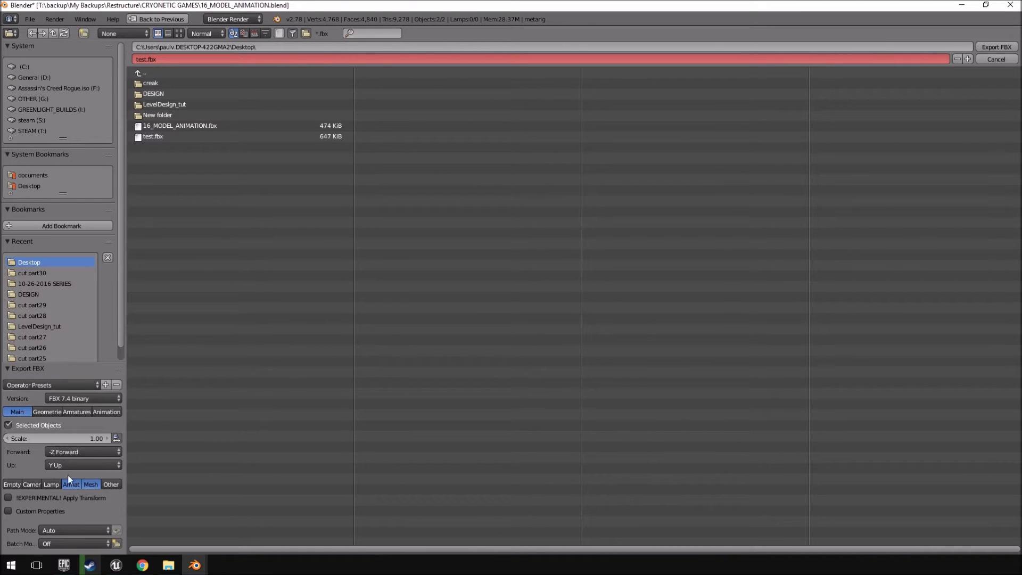
Step: Review the geometry and armature export options, then export the FBX over test.fbx on the Desktop
{"action": "left_click", "coordinate": [48, 412]}
{"action": "left_click", "coordinate": [77, 412]}
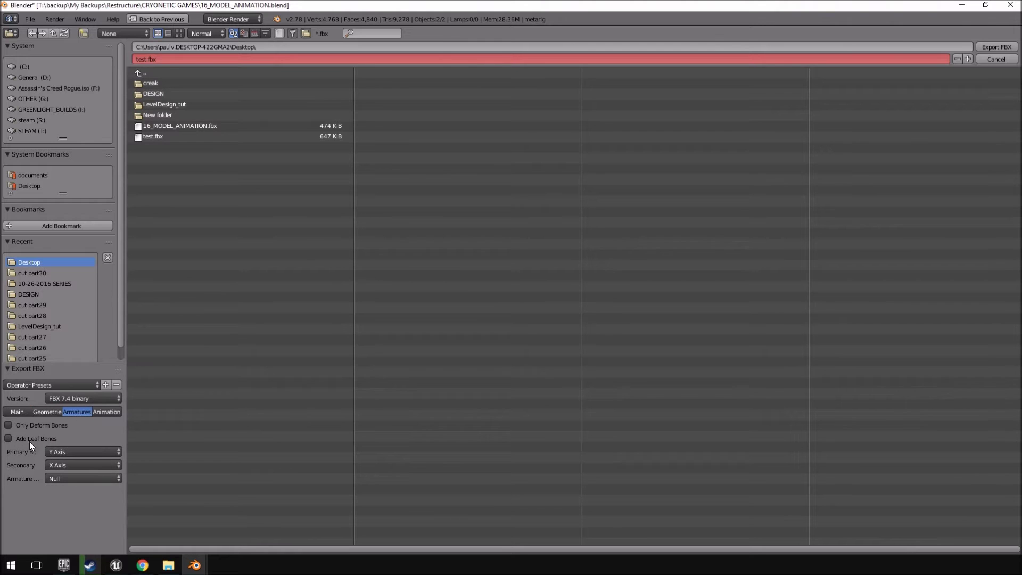
{"action": "left_click", "coordinate": [160, 136]}
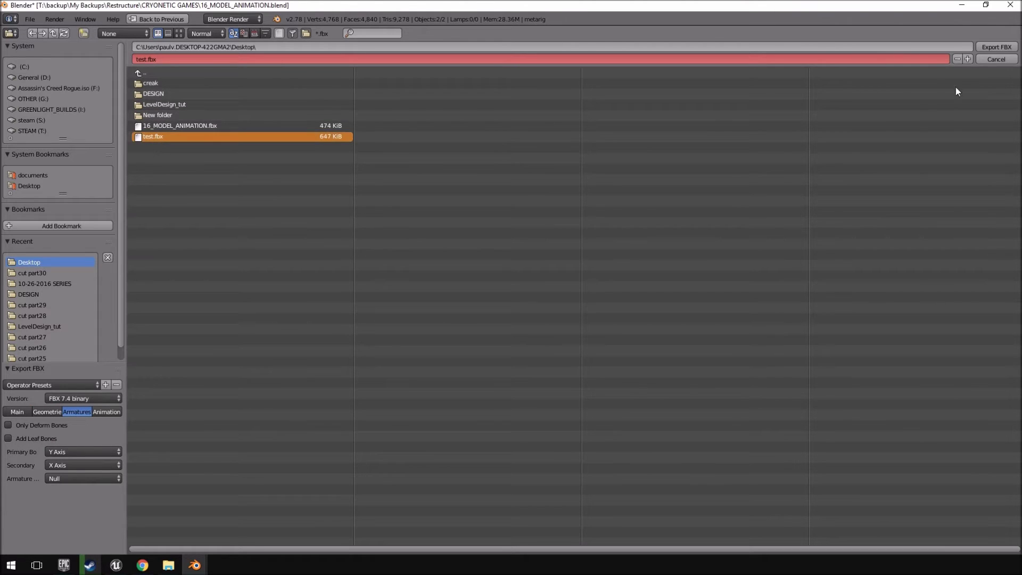
{"action": "left_click", "coordinate": [996, 47]}
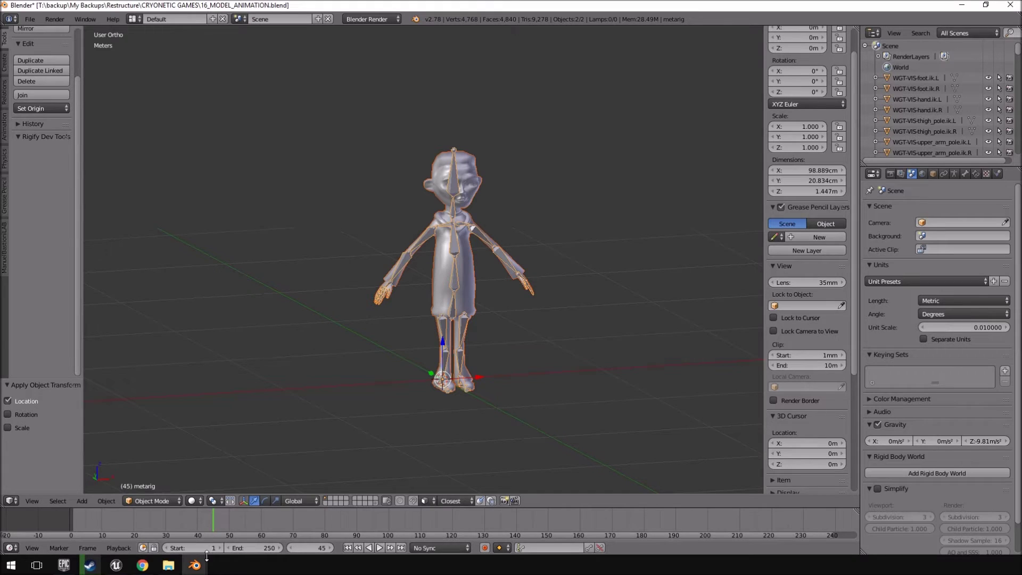
Step: Switch to Unreal Editor's MyProject2 and import test.fbx from the Desktop into the Character folder as a skeletal mesh
{"action": "mouse_move", "coordinate": [116, 564]}
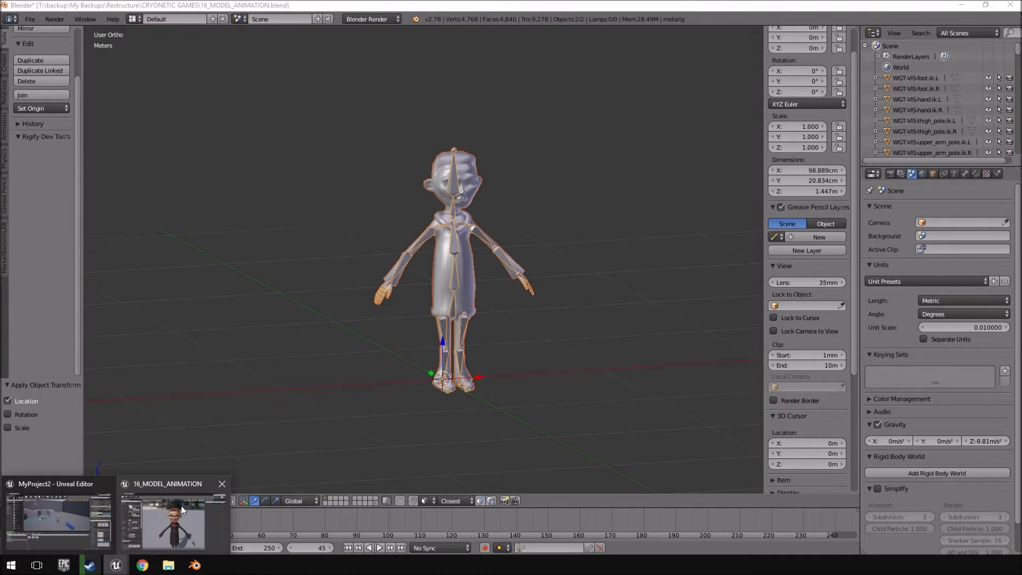
{"action": "left_click", "coordinate": [90, 513]}
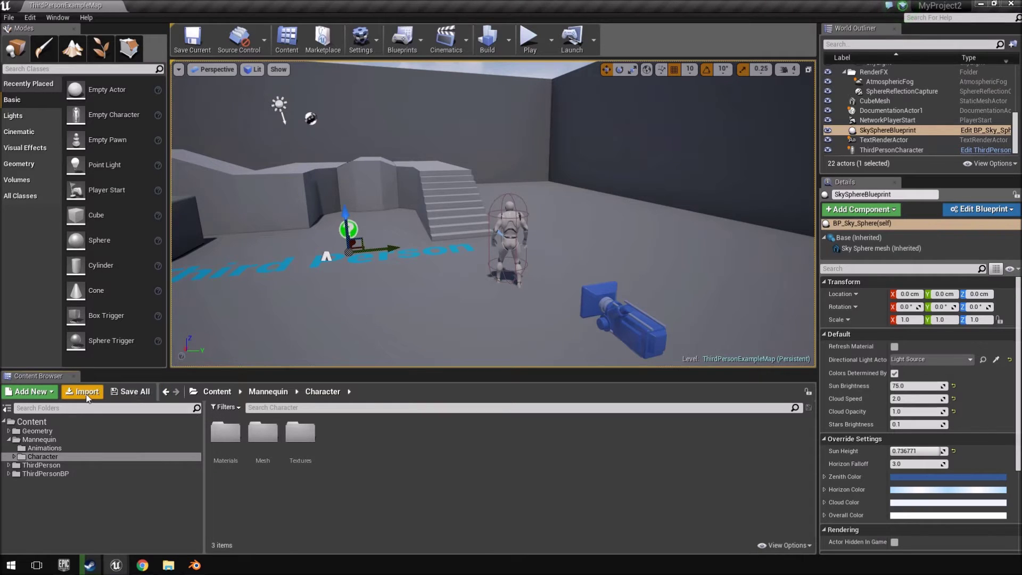
{"action": "left_click", "coordinate": [86, 394]}
{"action": "left_click", "coordinate": [121, 187]}
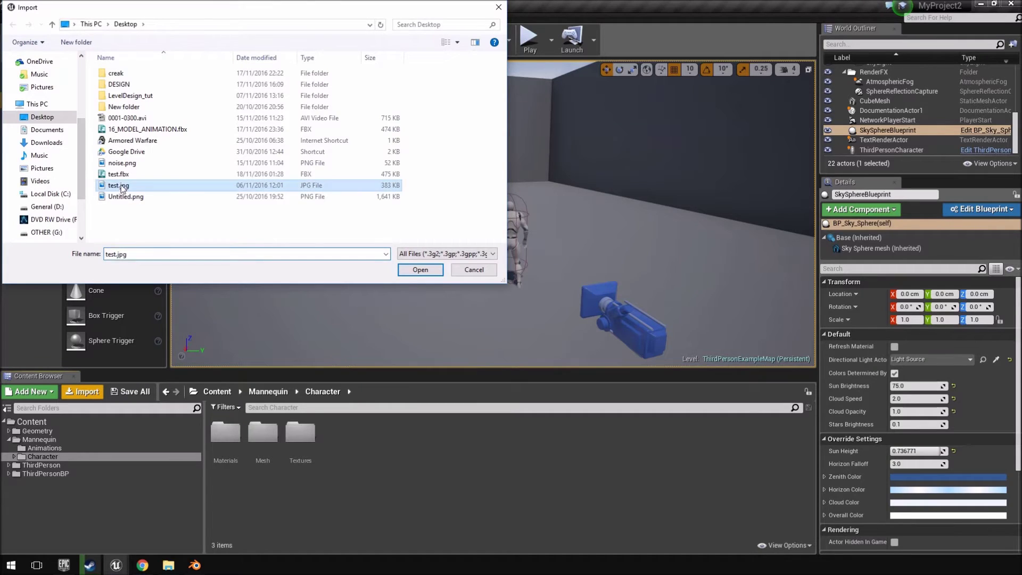
{"action": "double_click", "coordinate": [132, 175]}
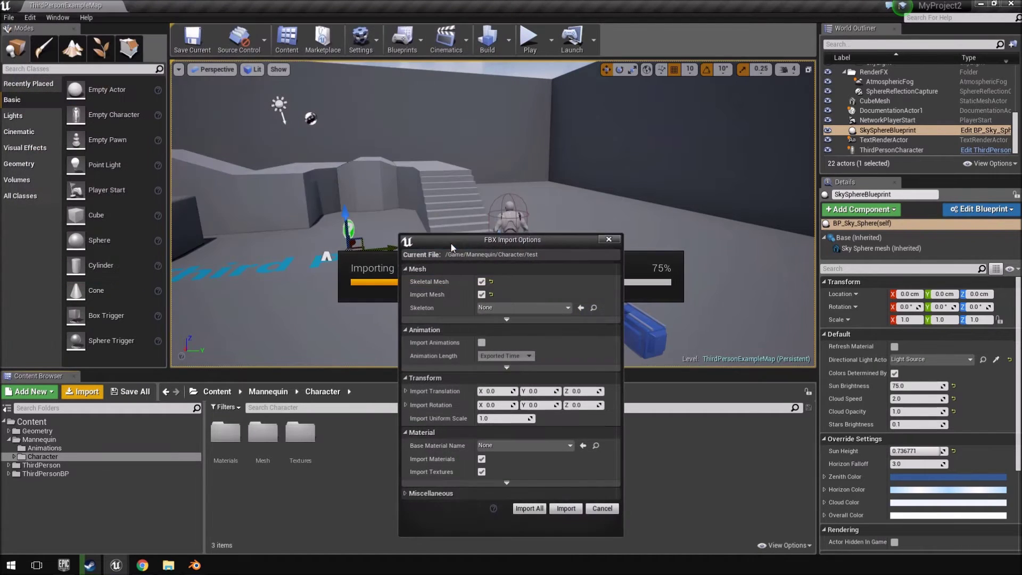
{"action": "left_click", "coordinate": [567, 507]}
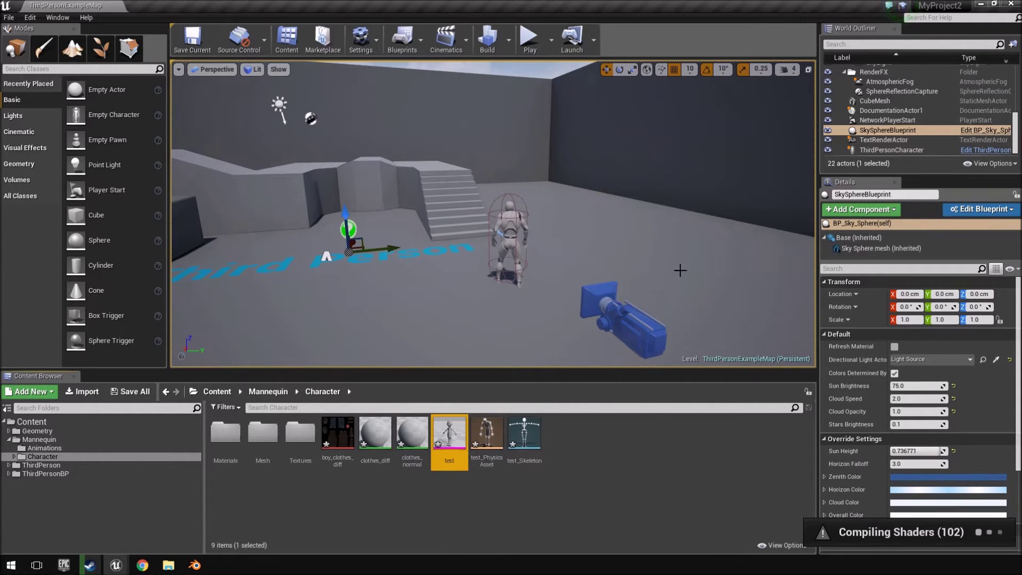
Step: Open the test skeletal mesh in a maximized editor and inspect the head bone up close
{"action": "double_click", "coordinate": [449, 434]}
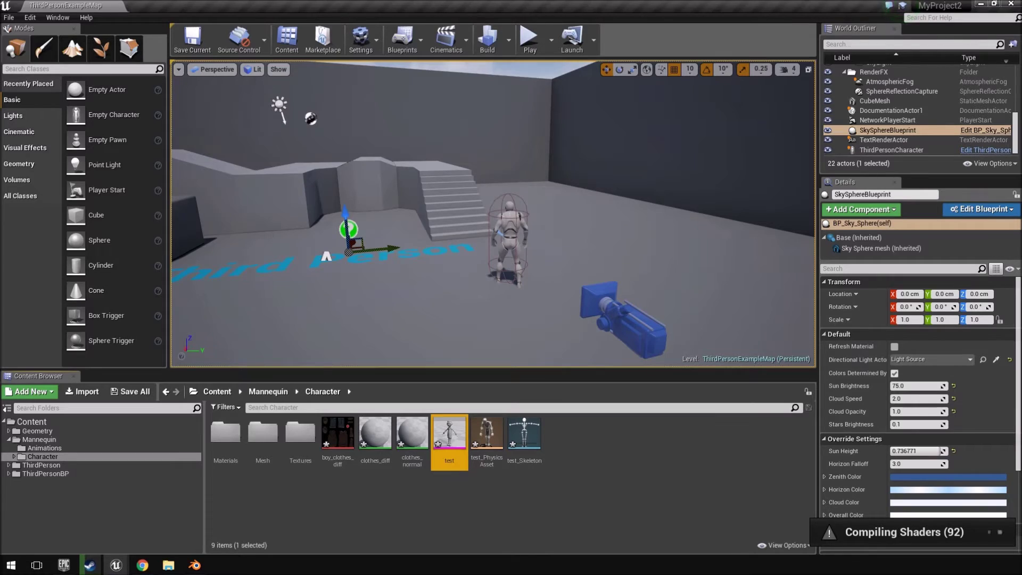
{"action": "double_click", "coordinate": [484, 86]}
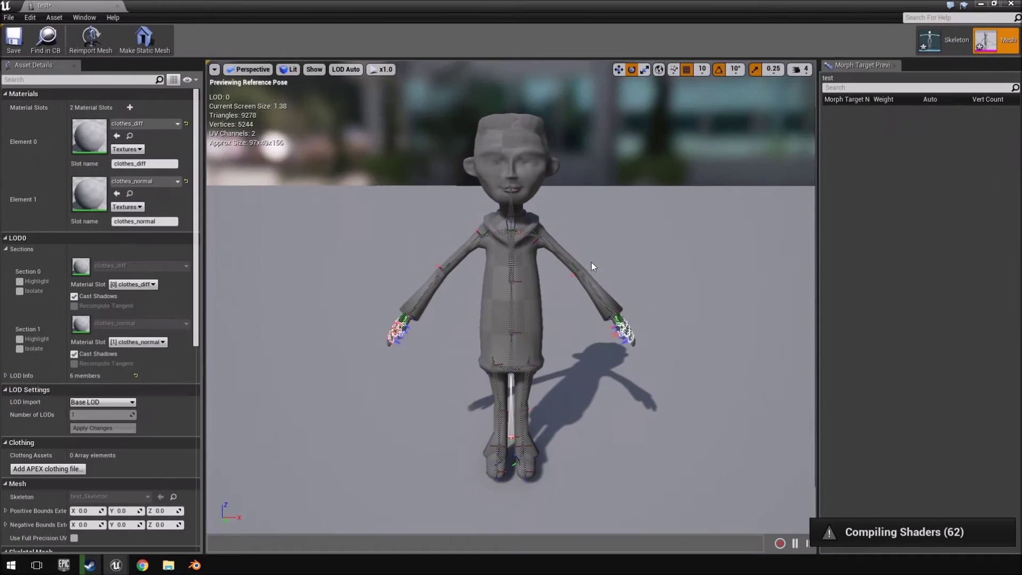
{"action": "mouse_move", "coordinate": [592, 263]}
{"action": "right_mouse_down"}
{"action": "mouse_move", "coordinate": [638, 250]}
{"action": "mouse_move", "coordinate": [532, 197]}
{"action": "mouse_move", "coordinate": [564, 239]}
{"action": "mouse_move", "coordinate": [559, 277]}
{"action": "mouse_move", "coordinate": [551, 271]}
{"action": "mouse_move", "coordinate": [575, 245]}
{"action": "mouse_move", "coordinate": [599, 255]}
{"action": "right_mouse_up"}
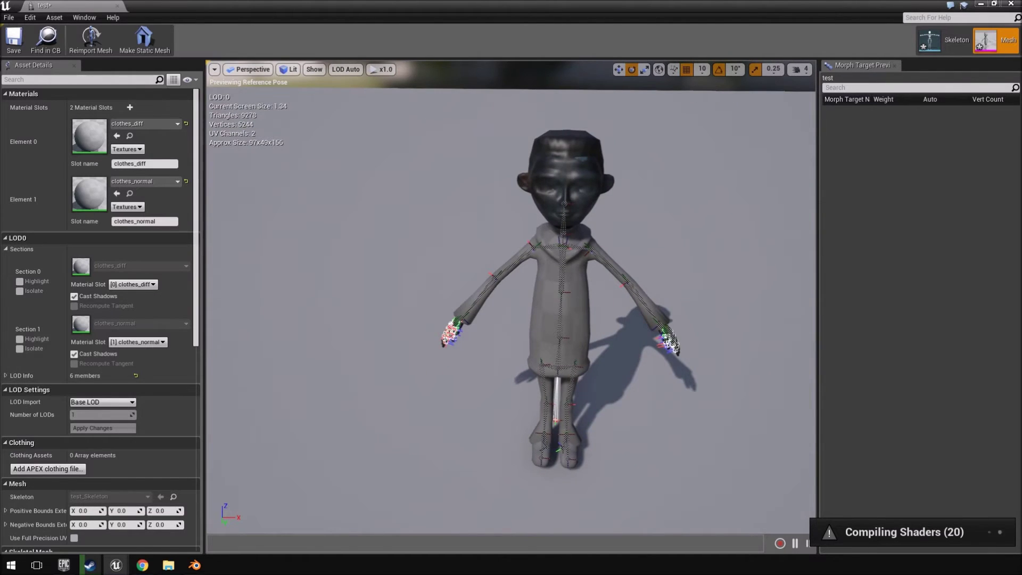
{"action": "left_click", "coordinate": [564, 219]}
{"action": "right_click_drag", "start_coordinate": [564, 220], "coordinate": [565, 204]}
{"action": "scroll", "coordinate": [536, 404], "scroll_direction": "up", "scroll_amount": 5}
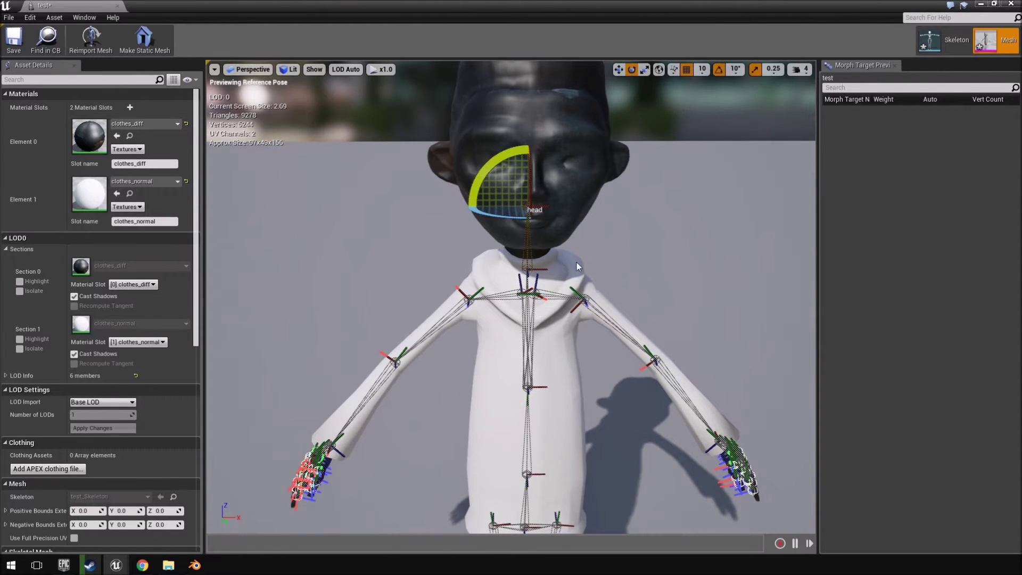
Step: Test-rotate the right shin bone in several directions to check the leg's deformation, and undo the last rotation
{"action": "right_click_drag", "start_coordinate": [576, 266], "coordinate": [514, 278]}
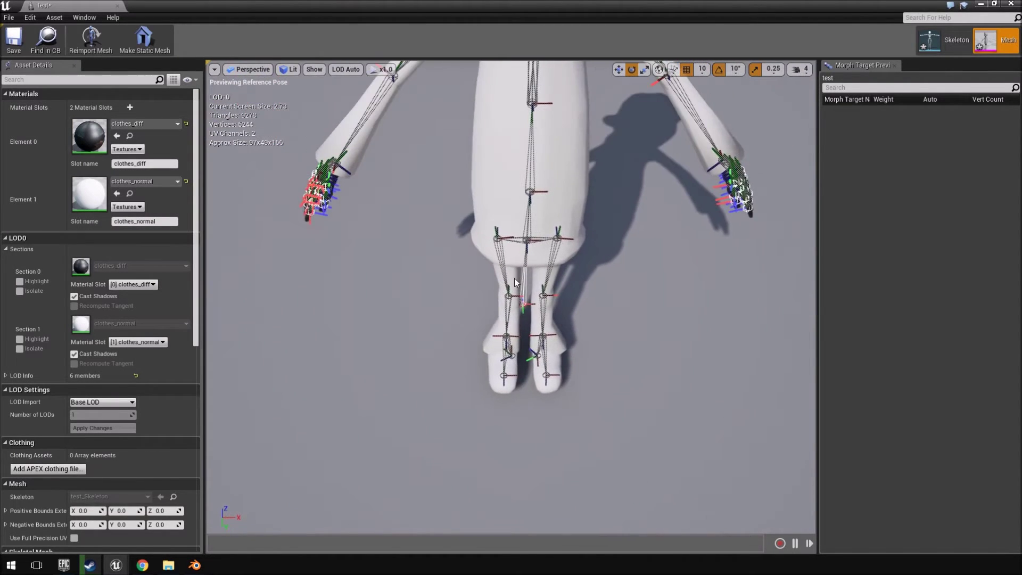
{"action": "left_click", "coordinate": [499, 253]}
{"action": "left_click_drag", "start_coordinate": [481, 260], "coordinate": [497, 248]}
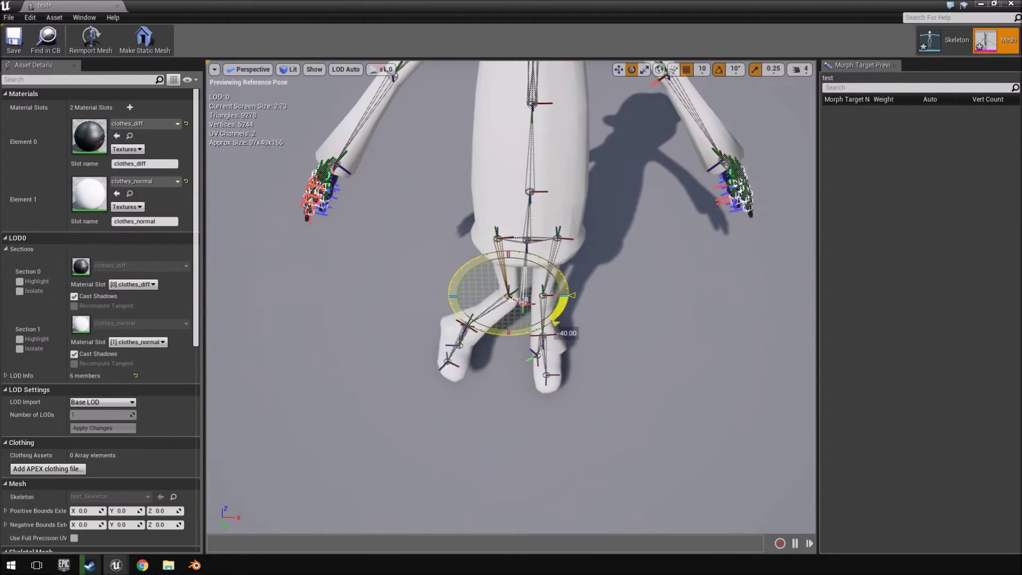
{"action": "left_click_drag", "start_coordinate": [556, 324], "coordinate": [577, 290]}
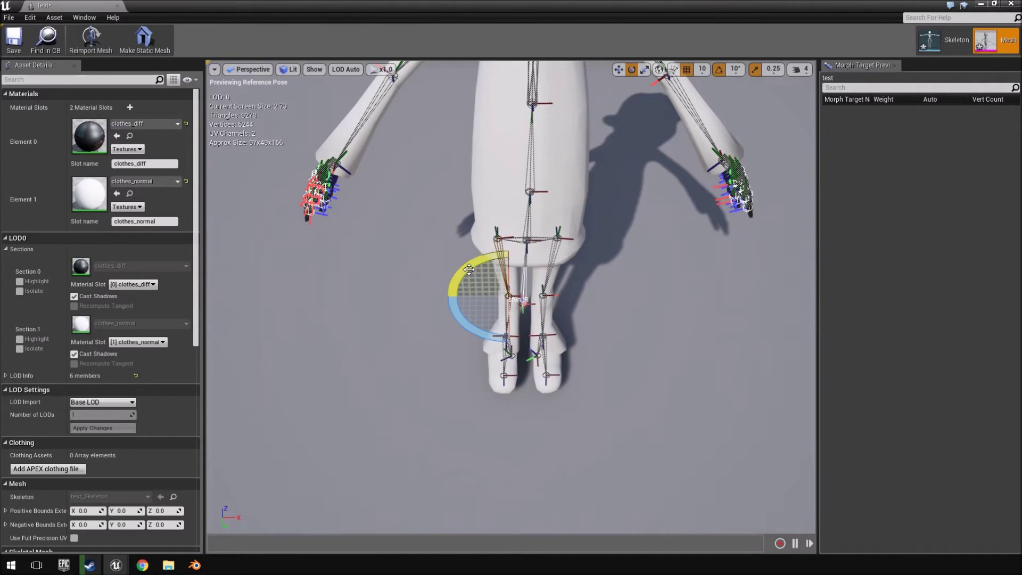
{"action": "left_click_drag", "start_coordinate": [469, 270], "coordinate": [511, 254]}
{"action": "left_click_drag", "start_coordinate": [463, 298], "coordinate": [473, 268]}
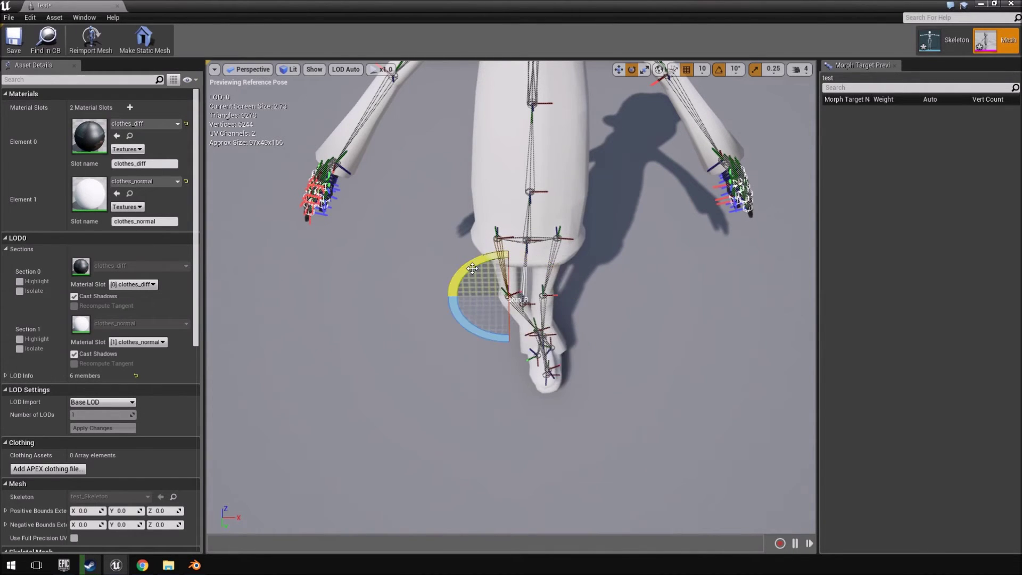
{"action": "key", "text": "ctrl+z"}
Step: Close the mesh editor and delete the six imported assets, from boy_clothes_diff through test_Skeleton, from the Character folder
{"action": "mouse_move", "coordinate": [371, 178]}
{"action": "right_mouse_down"}
{"action": "mouse_move", "coordinate": [375, 261]}
{"action": "mouse_move", "coordinate": [371, 178]}
{"action": "right_mouse_up"}
{"action": "left_click", "coordinate": [117, 6]}
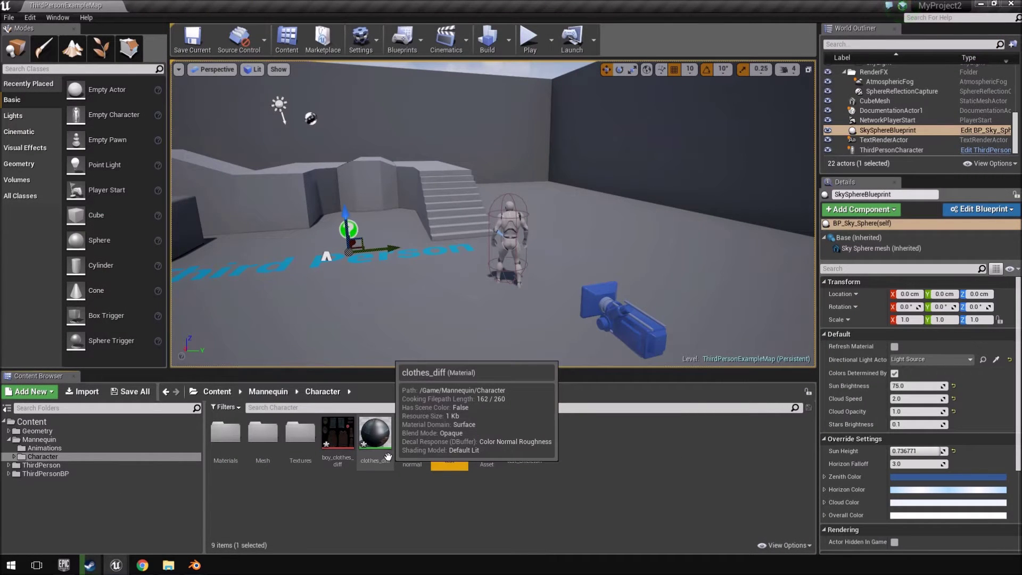
{"action": "left_click", "coordinate": [524, 429], "text": "shift"}
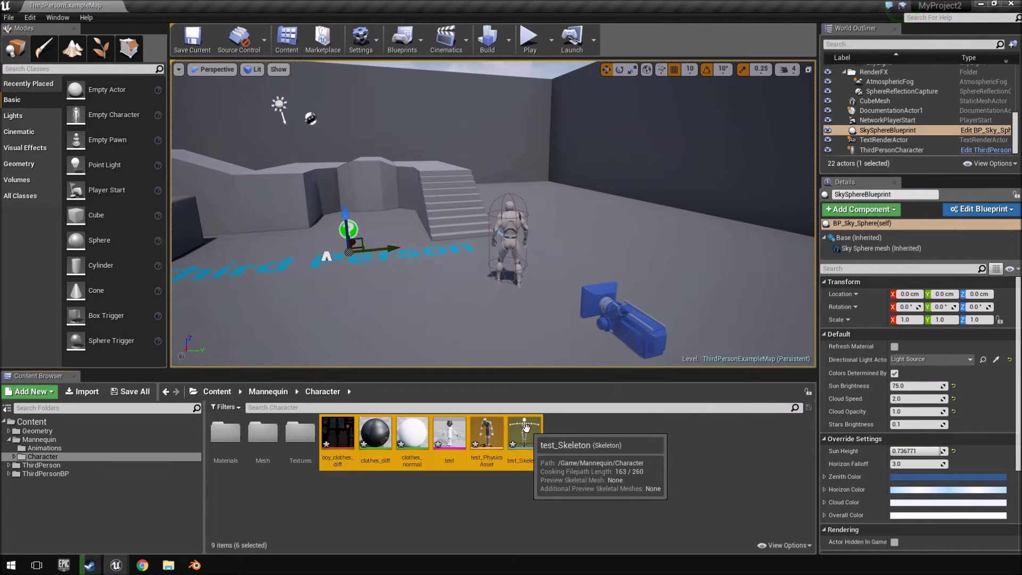
{"action": "key", "text": "Delete"}
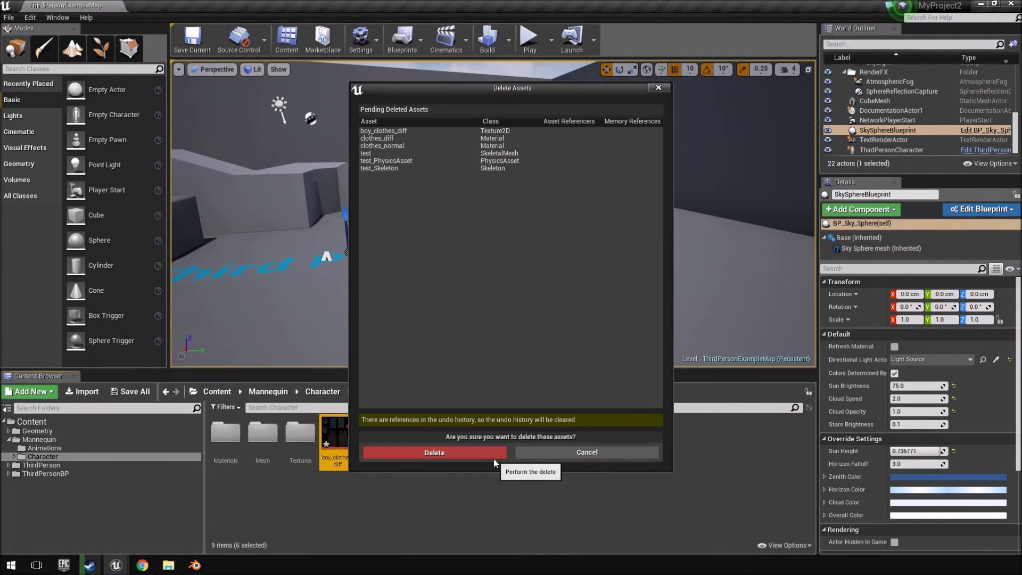
{"action": "left_click", "coordinate": [492, 455]}
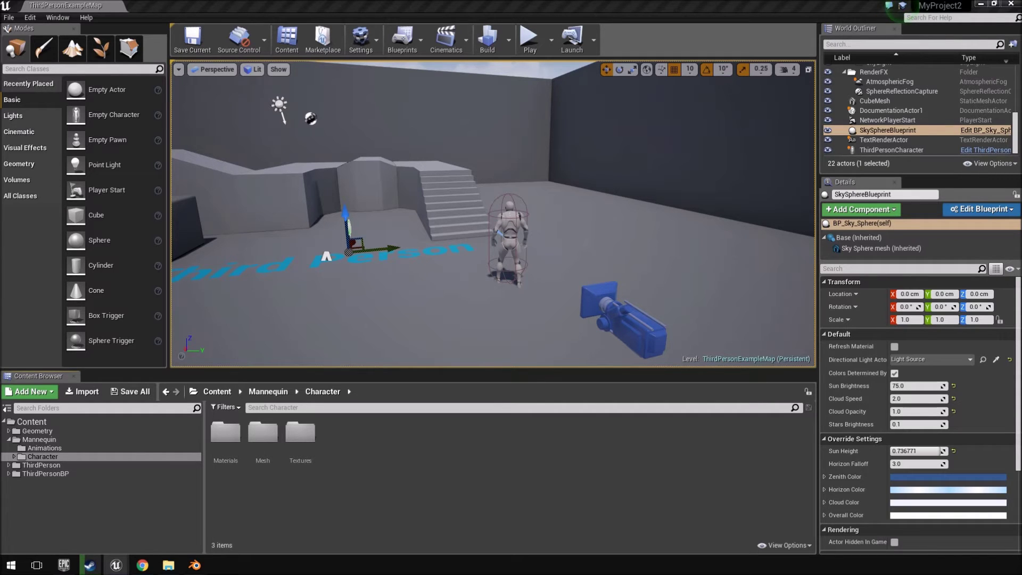
Step: Switch to Chrome and read the introduction and Getting Started section of the Animation Retargeting (Different Skeletons) documentation page
{"action": "left_click_drag", "start_coordinate": [0, 115], "coordinate": [892, 19]}
{"action": "scroll", "coordinate": [721, 262], "scroll_direction": "up", "scroll_amount": 6}
{"action": "scroll", "coordinate": [720, 262], "scroll_direction": "up", "scroll_amount": 15}
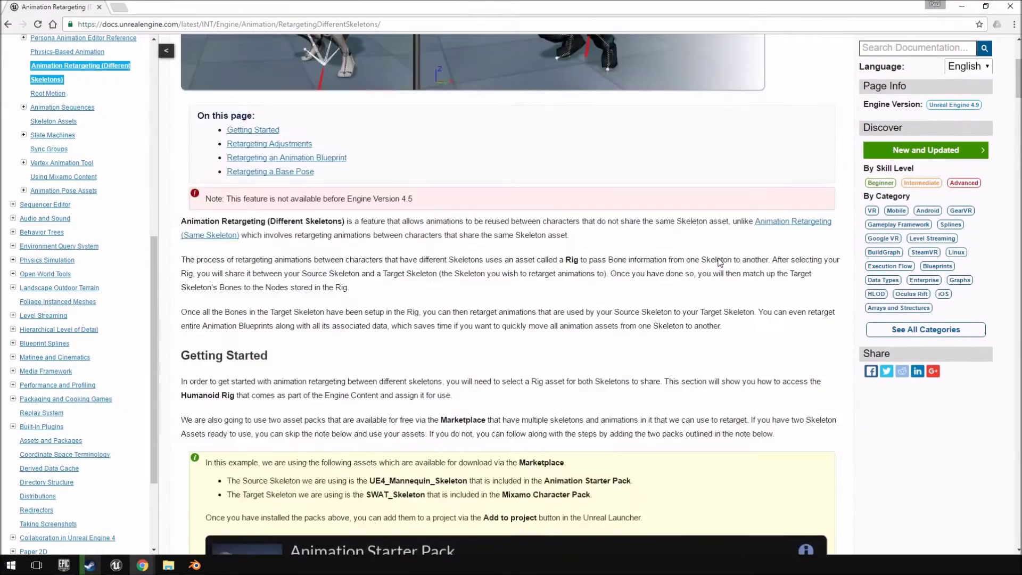
{"action": "middle_click", "coordinate": [718, 257]}
{"action": "scroll", "coordinate": [486, 371], "scroll_direction": "down", "scroll_amount": 11}
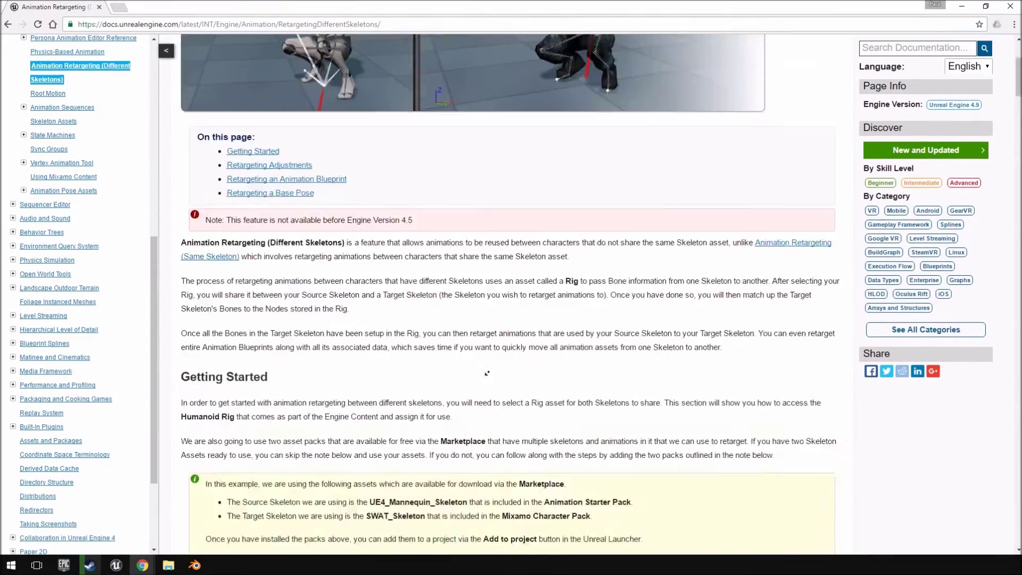
{"action": "scroll", "coordinate": [487, 360], "scroll_direction": "up", "scroll_amount": 12}
{"action": "middle_click", "coordinate": [487, 361]}
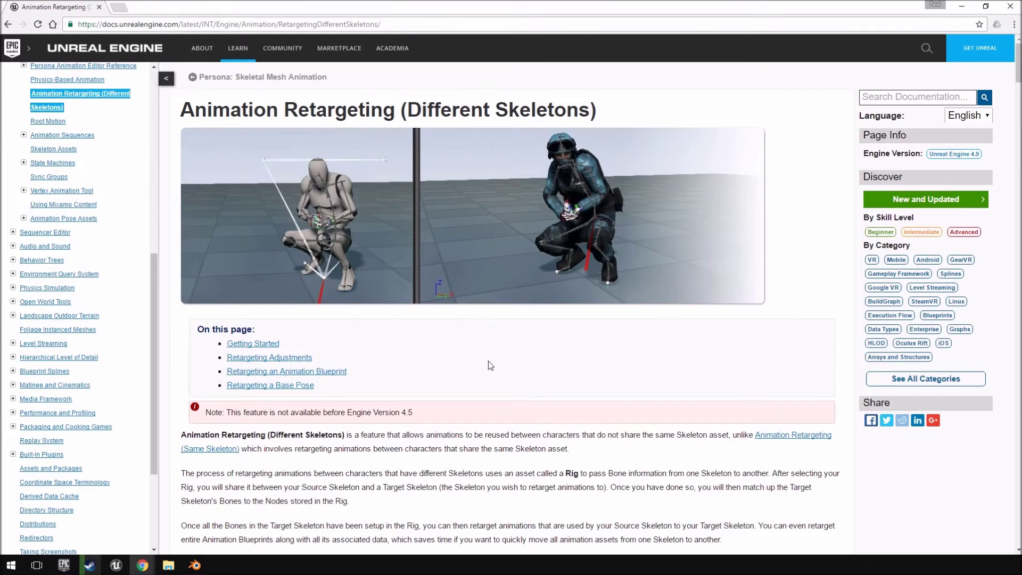
{"action": "scroll", "coordinate": [486, 366], "scroll_direction": "down", "scroll_amount": 8}
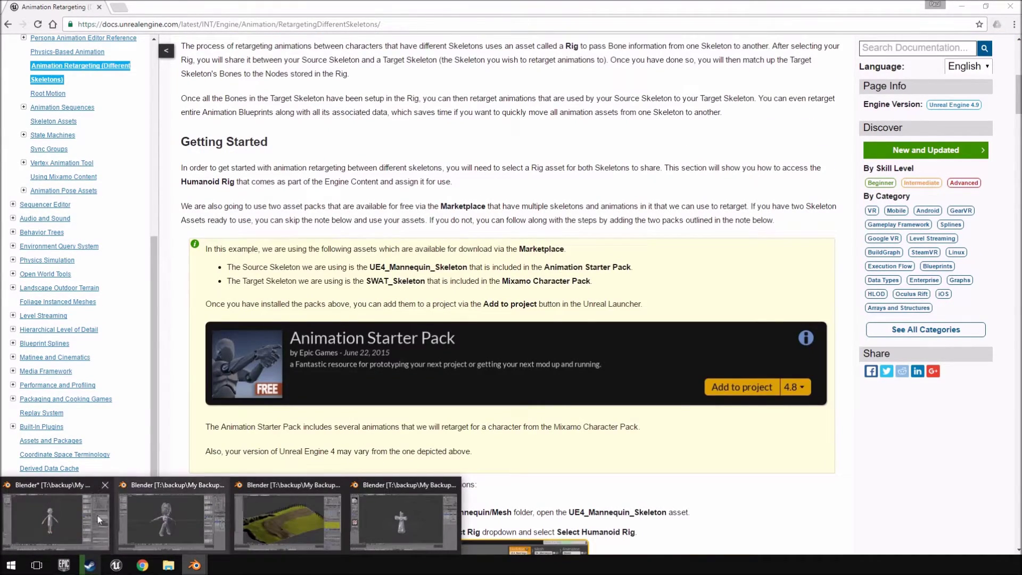
Step: Switch back to Blender's 16_MODEL_ANIMATION file and select only the character mesh
{"action": "left_click", "coordinate": [100, 519]}
{"action": "mouse_move", "coordinate": [535, 353]}
{"action": "middle_mouse_down"}
{"action": "mouse_move", "coordinate": [456, 292]}
{"action": "mouse_move", "coordinate": [448, 274]}
{"action": "middle_mouse_up"}
{"action": "right_click", "coordinate": [448, 274]}
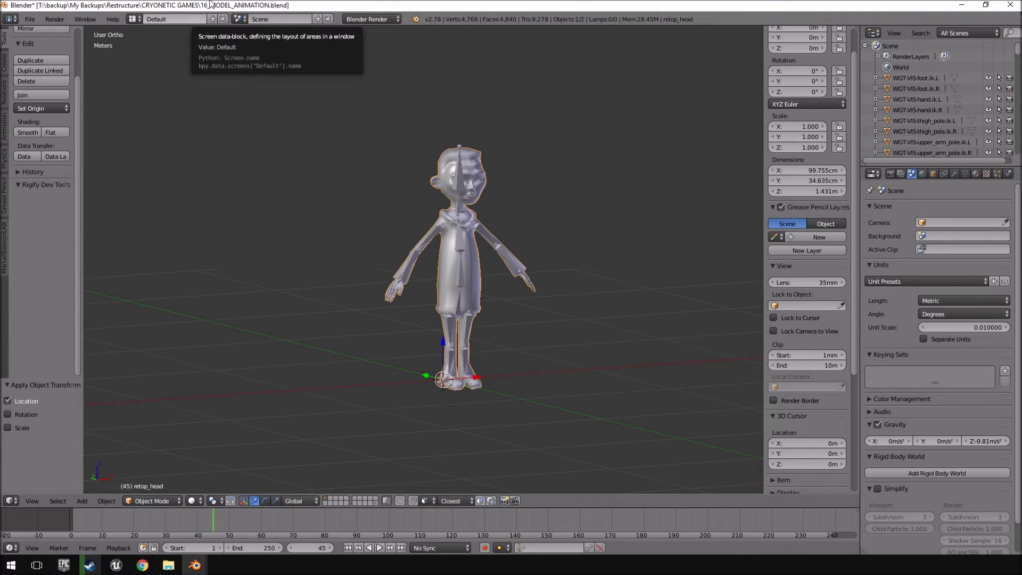
Step: Select the character's metarig armature for a closer look, and minimize Blender to return to the documentation in Chrome
{"action": "right_click", "coordinate": [460, 242]}
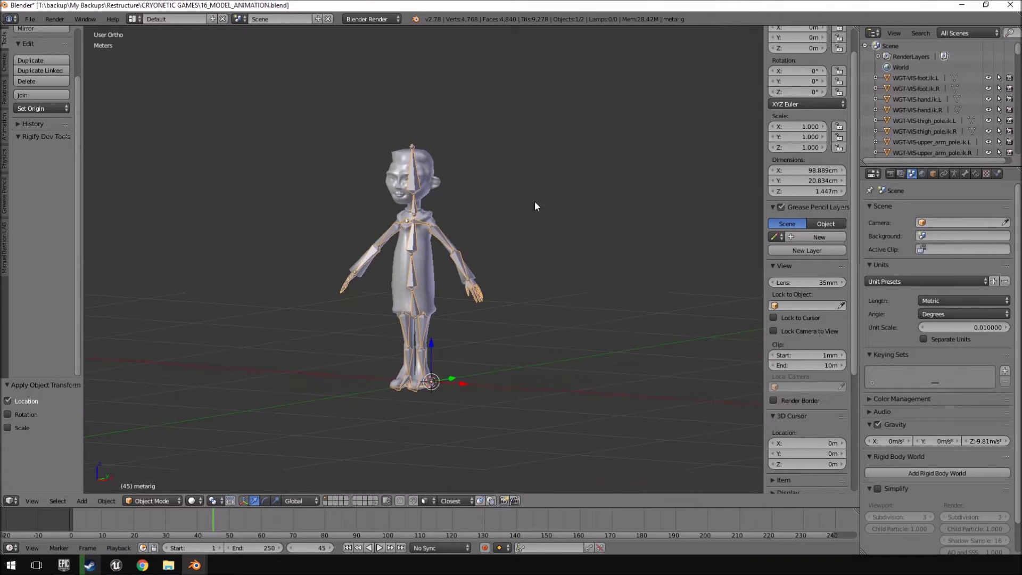
{"action": "scroll", "coordinate": [426, 256], "scroll_direction": "up", "scroll_amount": 5}
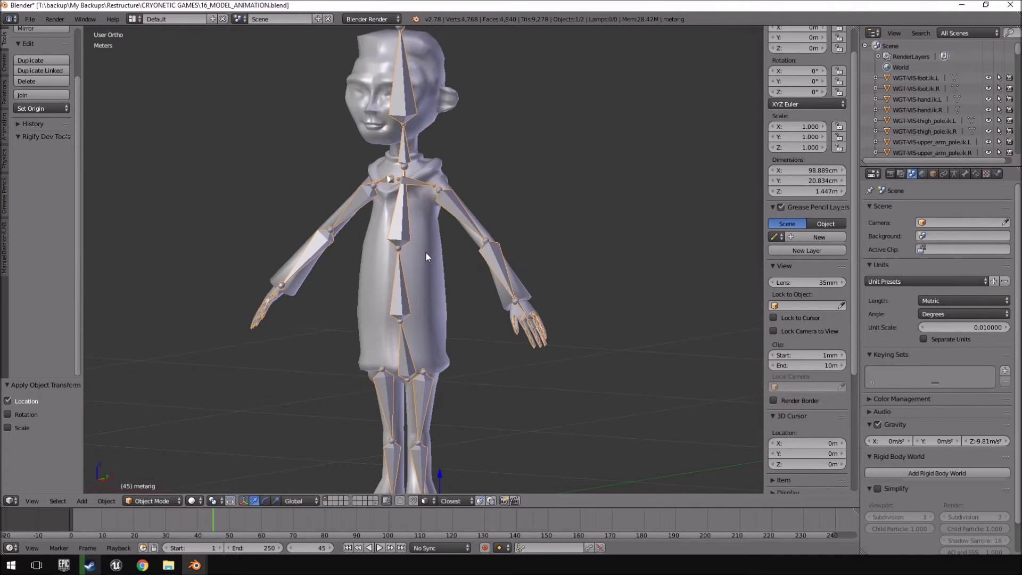
{"action": "left_click", "coordinate": [962, 5]}
Step: Read the Animation Retargeting instructions from Getting Started through the base and advanced bone mapping tables to the Duplicate Anim Assets and Retarget step
{"action": "scroll", "coordinate": [570, 220], "scroll_direction": "down", "scroll_amount": 9}
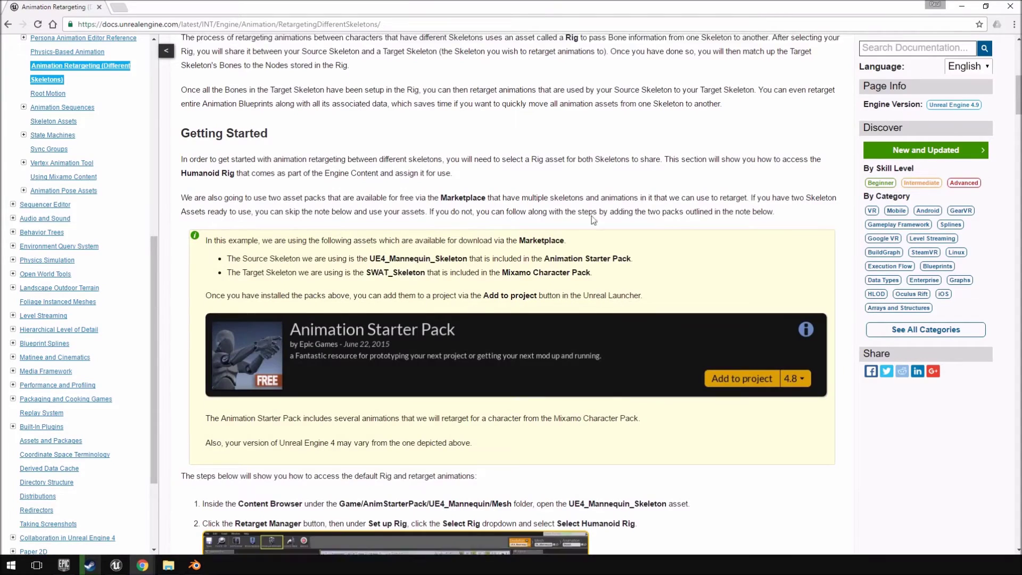
{"action": "scroll", "coordinate": [570, 221], "scroll_direction": "down", "scroll_amount": 20}
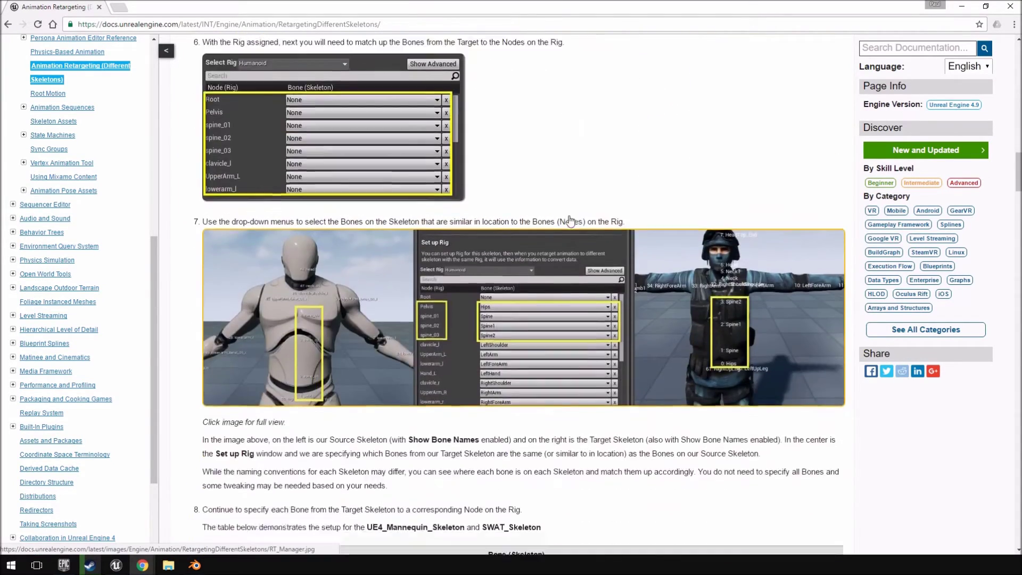
{"action": "scroll", "coordinate": [600, 444], "scroll_direction": "down", "scroll_amount": 13}
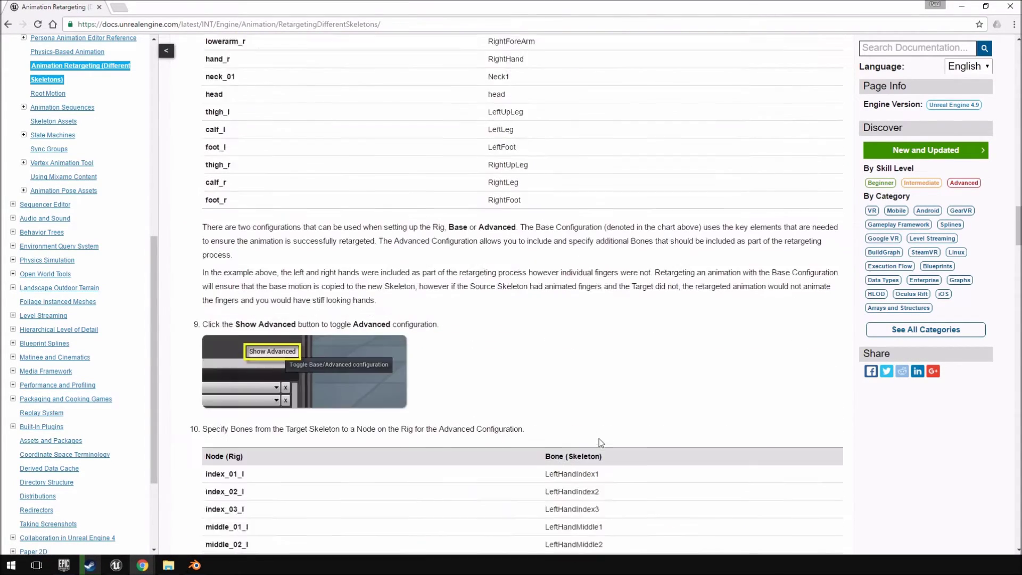
{"action": "left_click_drag", "start_coordinate": [206, 140], "coordinate": [570, 436]}
{"action": "scroll", "coordinate": [570, 332], "scroll_direction": "down", "scroll_amount": 11}
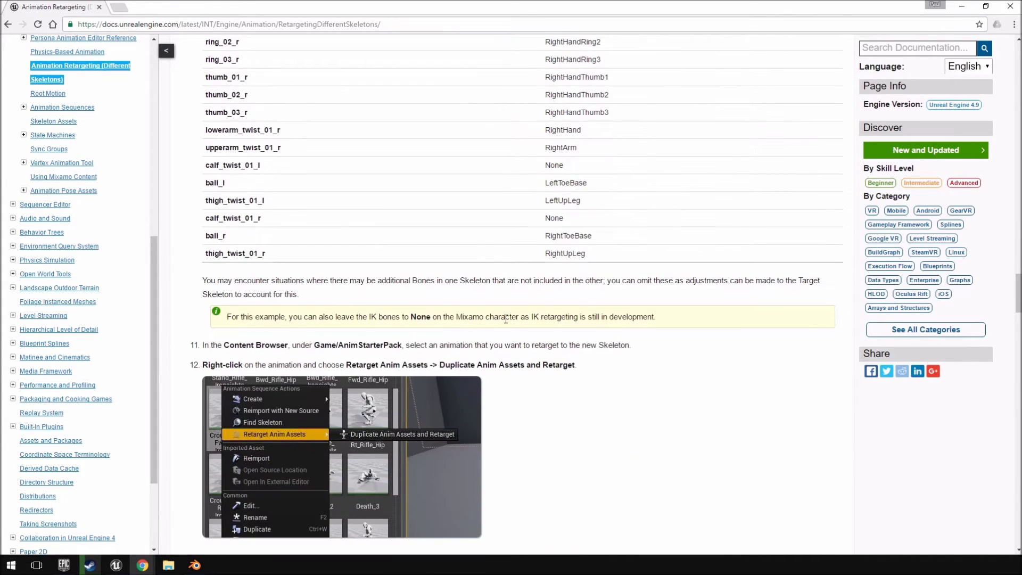
Step: Switch to Unreal's 16_MODEL_ANIMATION editor, open the character's skeleton, and close its mesh editor
{"action": "mouse_move", "coordinate": [116, 565]}
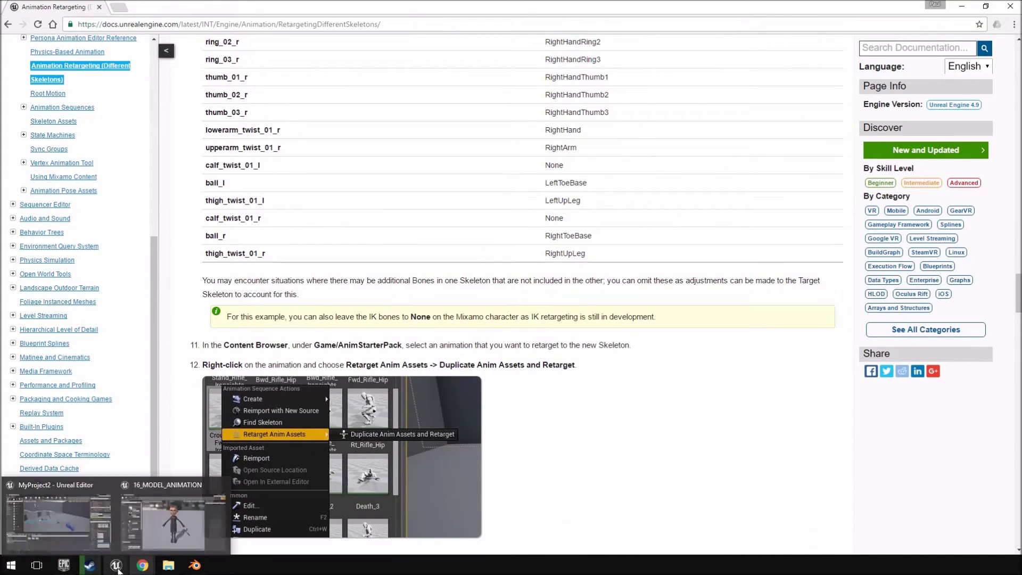
{"action": "left_click", "coordinate": [188, 529]}
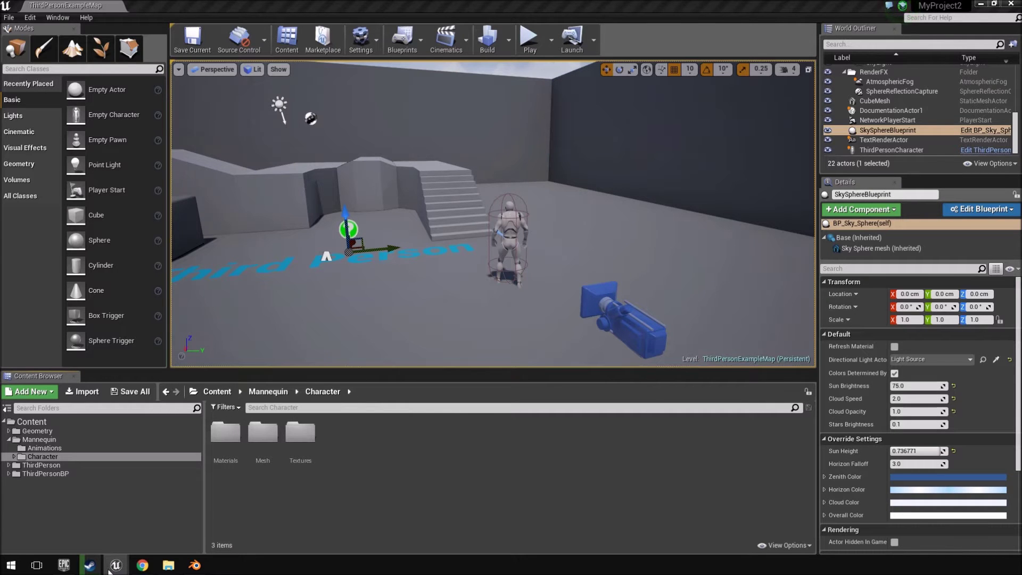
{"action": "left_click_drag", "start_coordinate": [0, 69], "coordinate": [457, 1]}
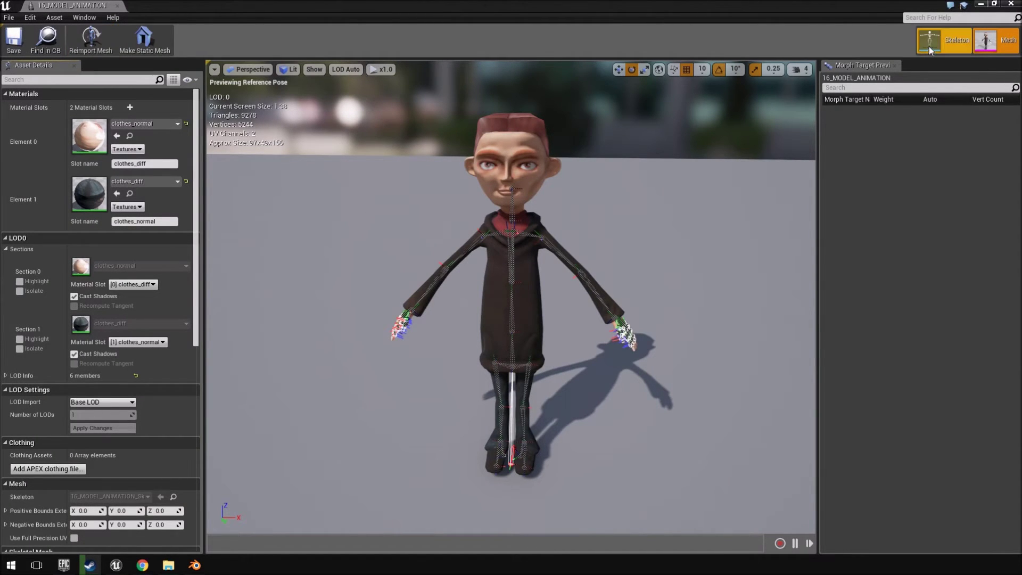
{"action": "left_click", "coordinate": [929, 47]}
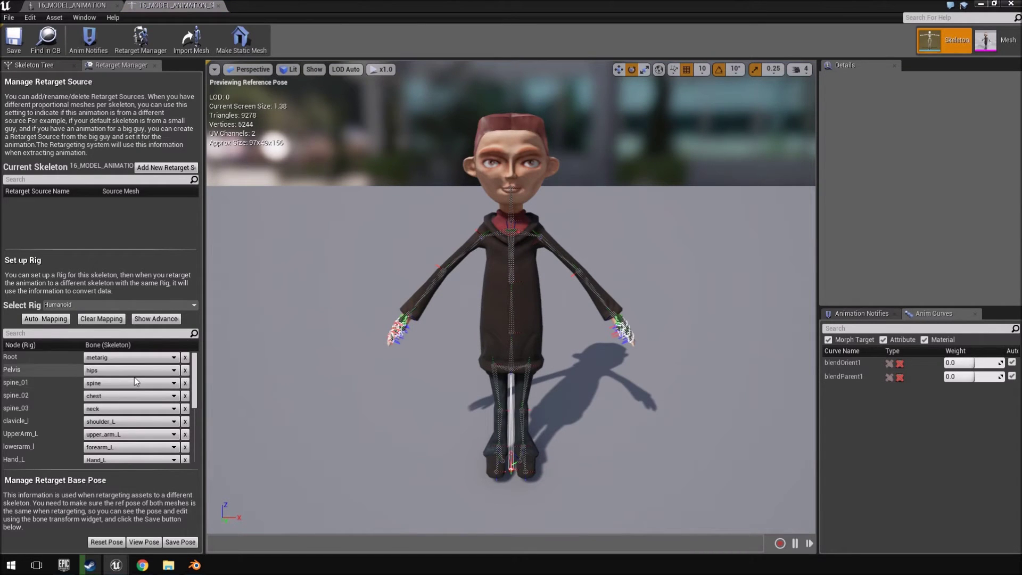
{"action": "left_click", "coordinate": [96, 5]}
{"action": "left_click", "coordinate": [117, 7]}
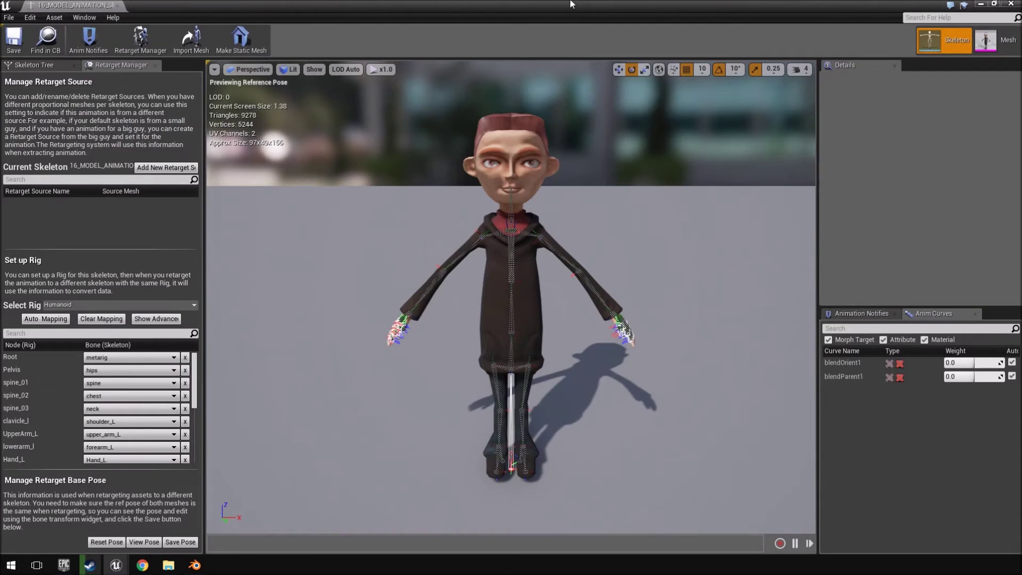
Step: Open SK_Mannequin from the Mannequin/Character/Mesh folder and bring up its skeleton in a maximized editor
{"action": "double_click", "coordinate": [571, 4]}
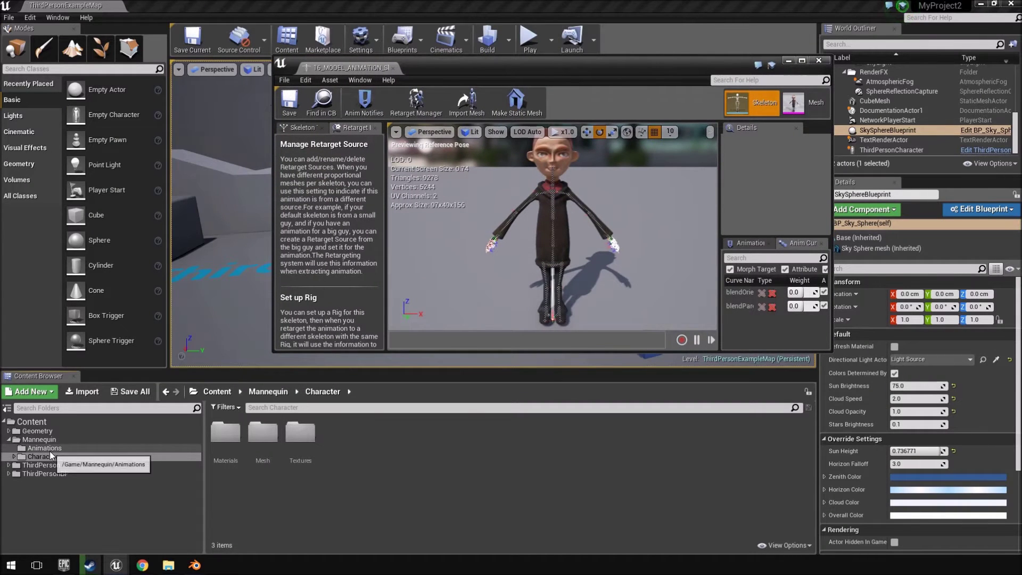
{"action": "double_click", "coordinate": [262, 433]}
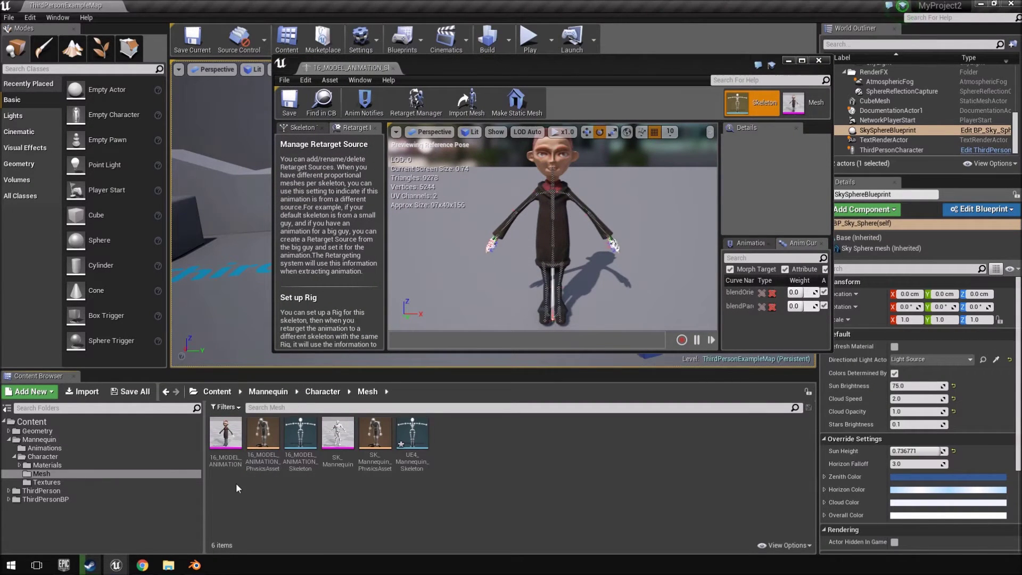
{"action": "double_click", "coordinate": [338, 433]}
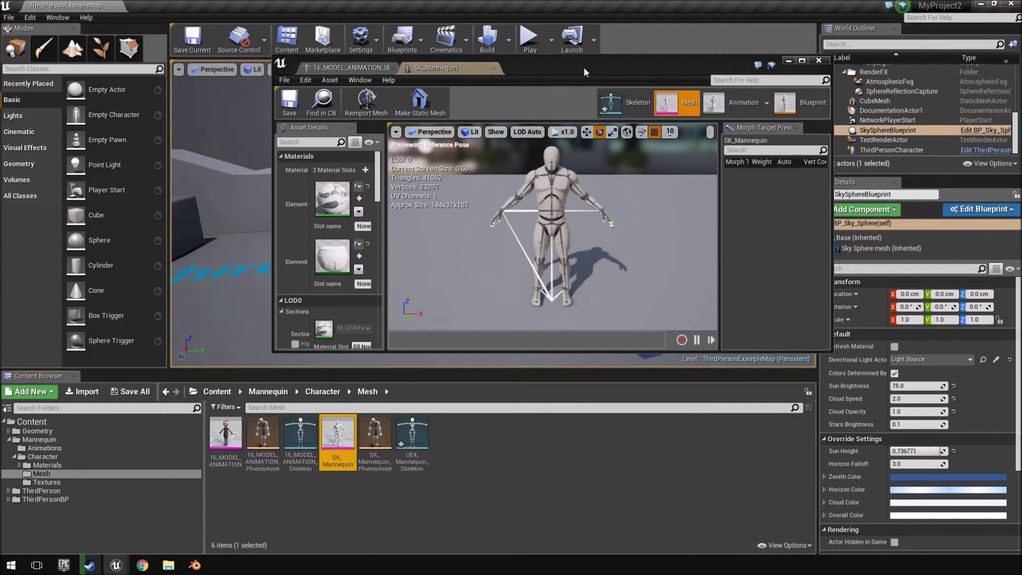
{"action": "double_click", "coordinate": [584, 66]}
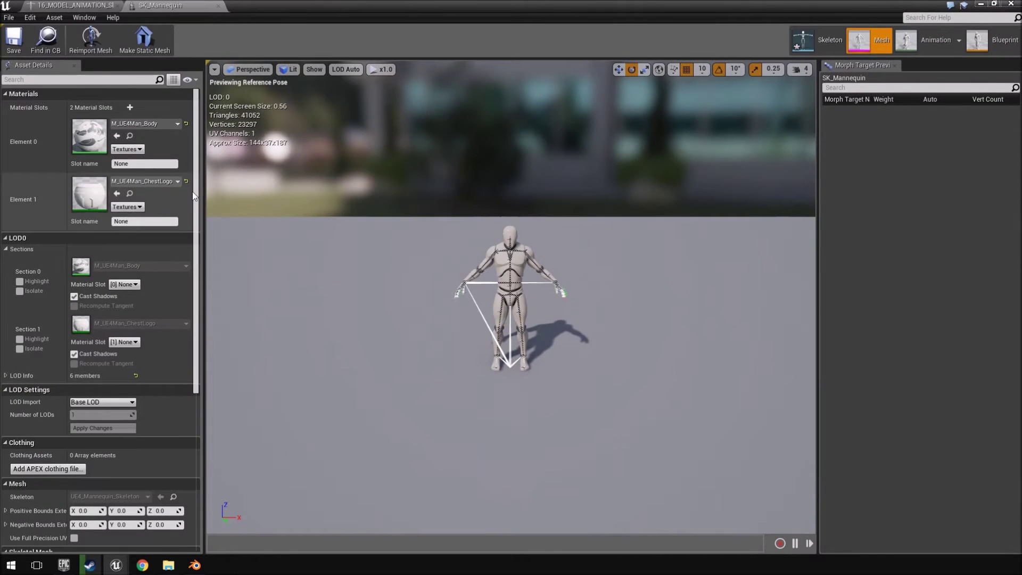
{"action": "left_click", "coordinate": [812, 40]}
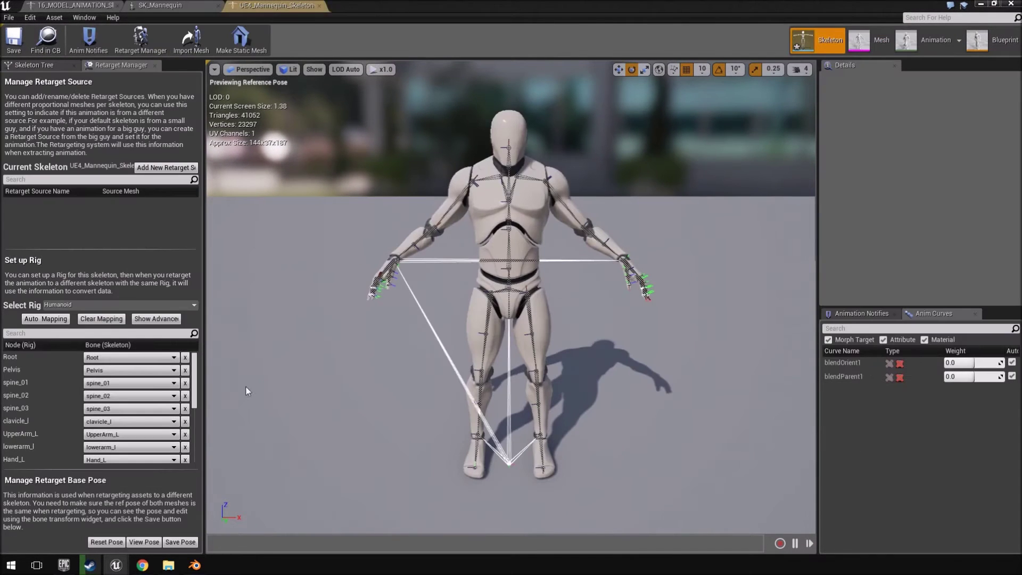
Step: Review the mannequin's advanced bone mapping, return to the base list, and close the SK_Mannequin mesh editor
{"action": "left_click", "coordinate": [162, 320]}
{"action": "scroll", "coordinate": [149, 403], "scroll_direction": "down", "scroll_amount": 5}
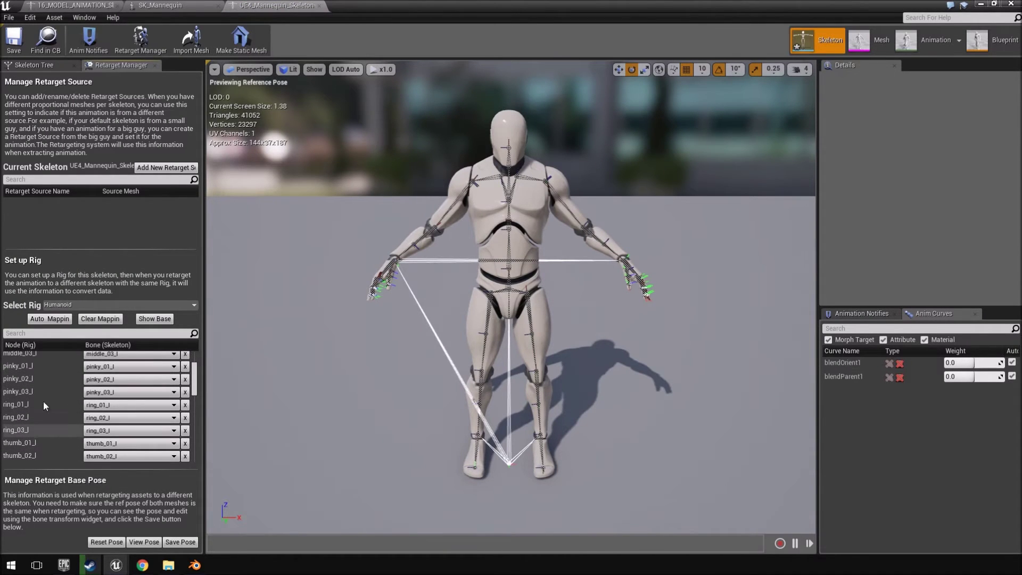
{"action": "left_click", "coordinate": [140, 319]}
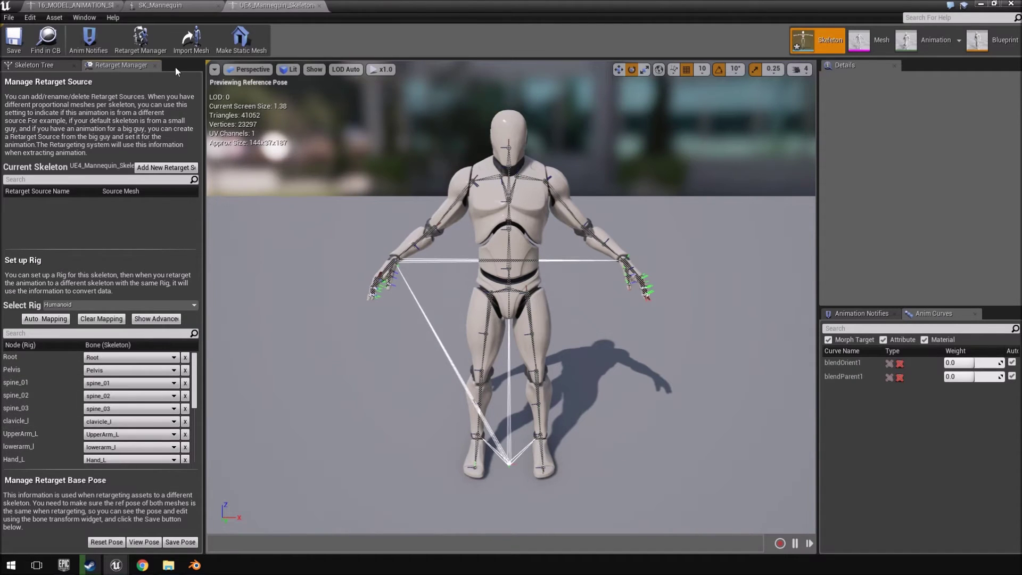
{"action": "left_click", "coordinate": [173, 5]}
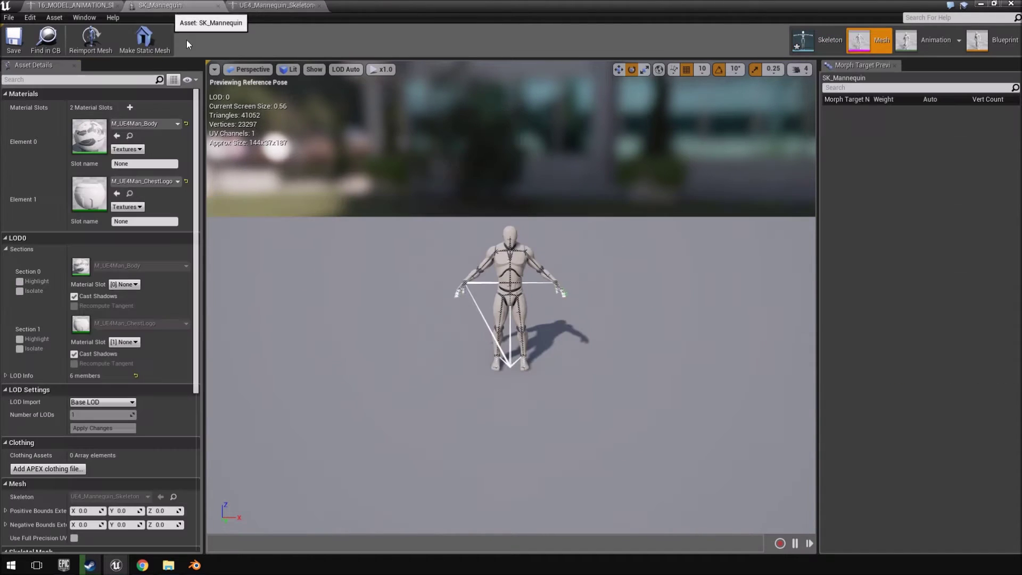
{"action": "left_click", "coordinate": [218, 5]}
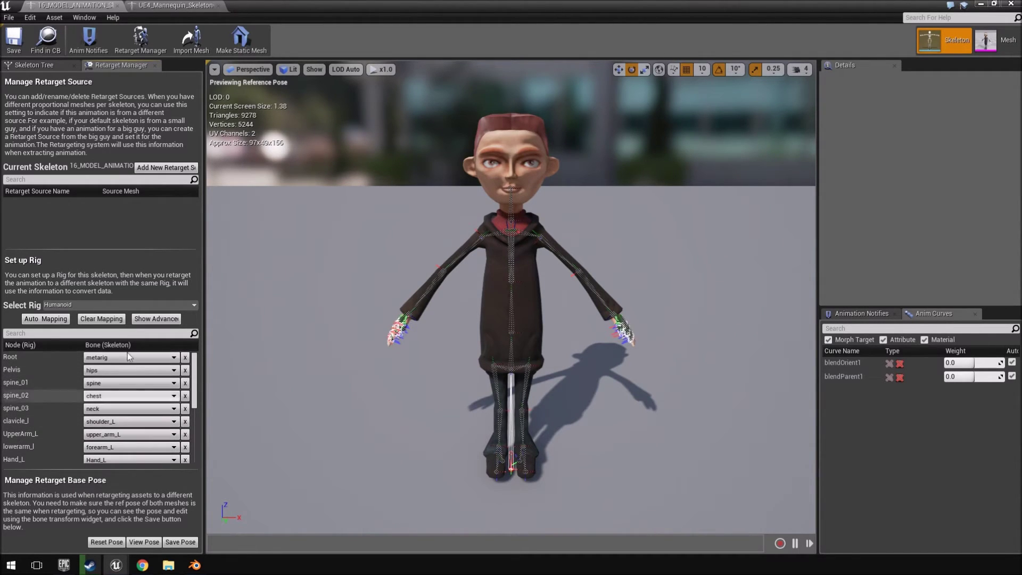
Step: Compare the Humanoid rig's base bone mapping of UE4_Mannequin_Skeleton with that of the boy's skeleton
{"action": "left_click", "coordinate": [178, 5]}
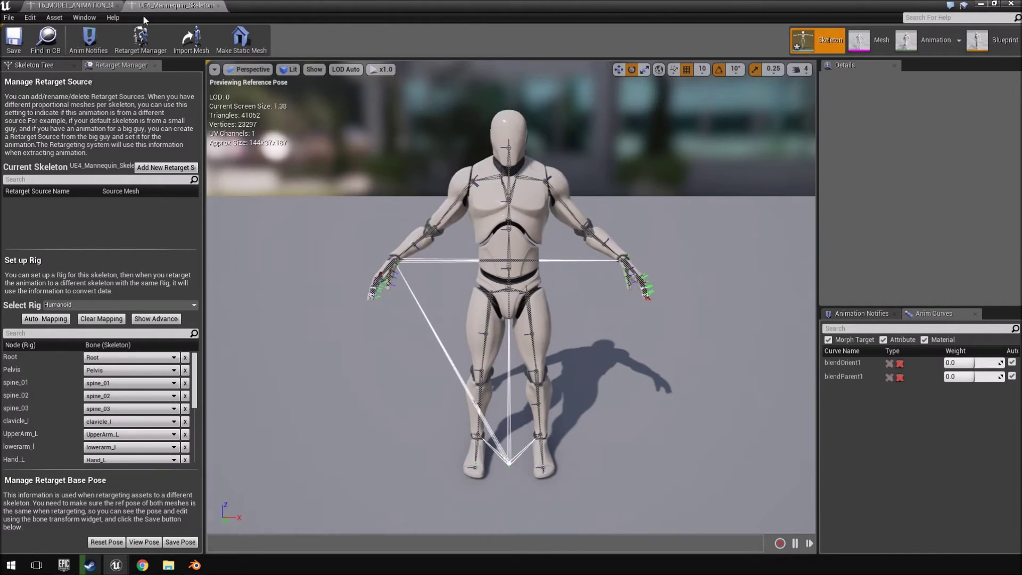
{"action": "left_click", "coordinate": [55, 6]}
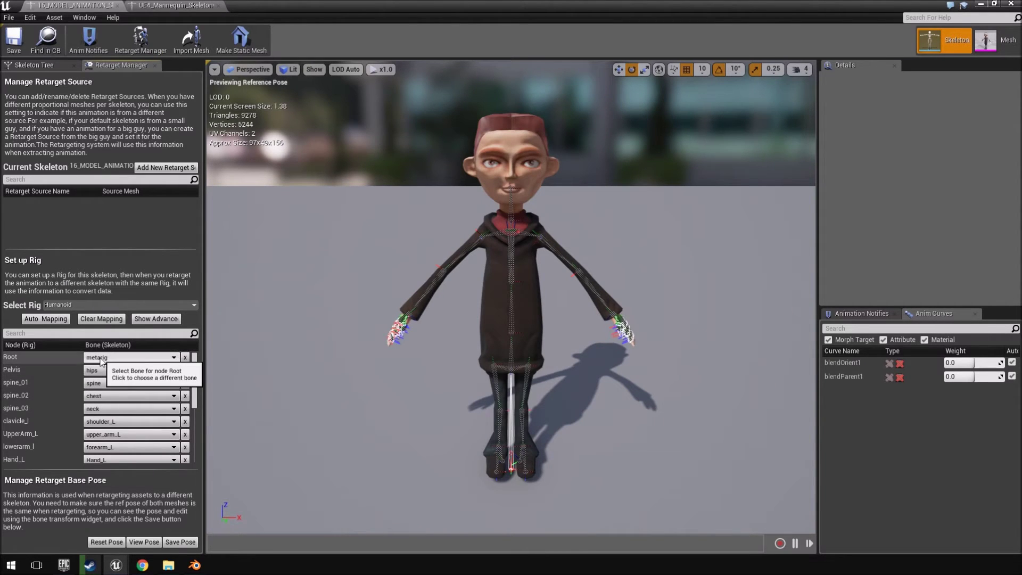
{"action": "scroll", "coordinate": [126, 380], "scroll_direction": "down", "scroll_amount": 1}
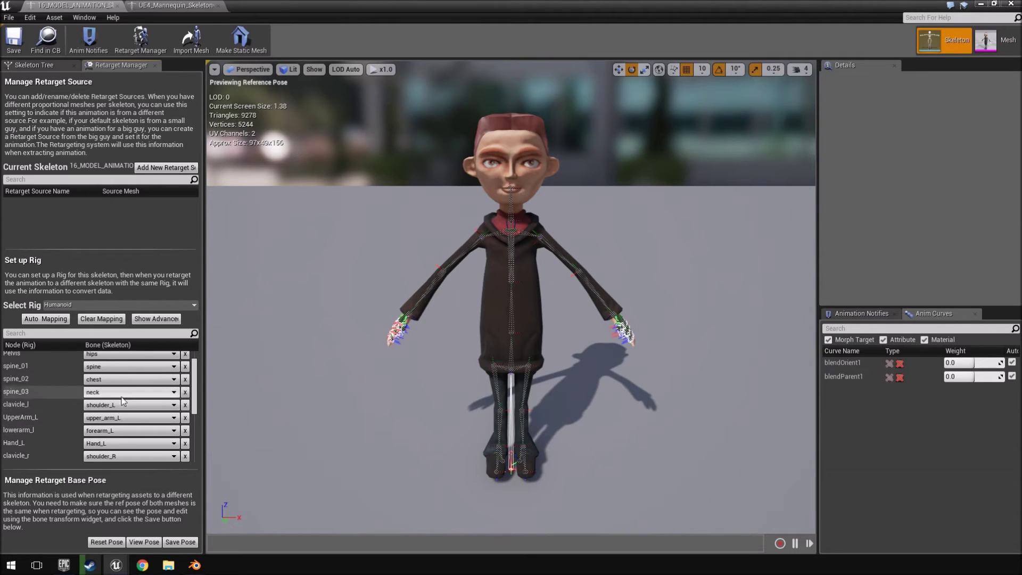
Step: Select the clavicle bones on the mannequin and the shoulder_R bone on the boy to compare their placement
{"action": "left_click", "coordinate": [197, 4]}
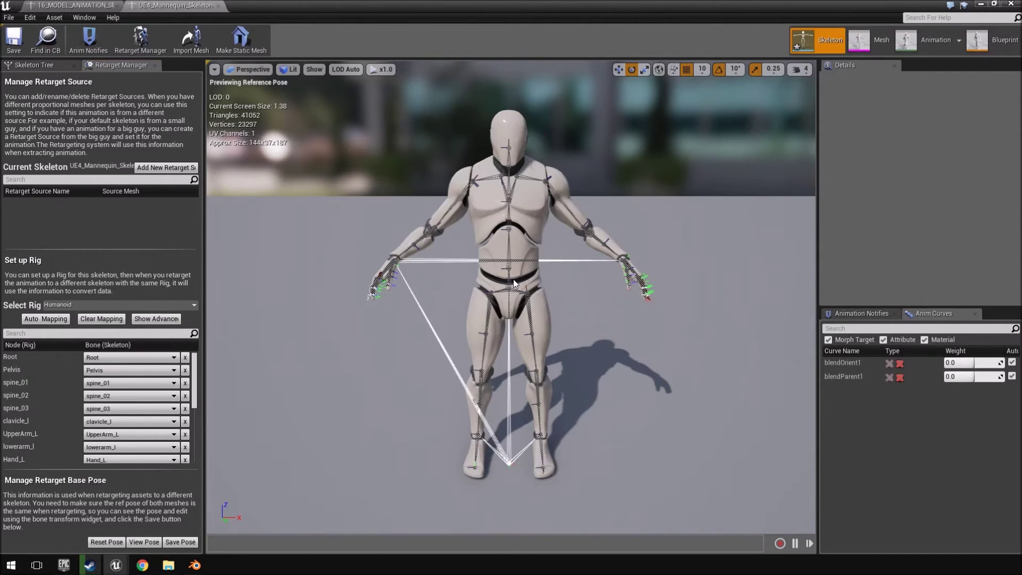
{"action": "left_click", "coordinate": [491, 177]}
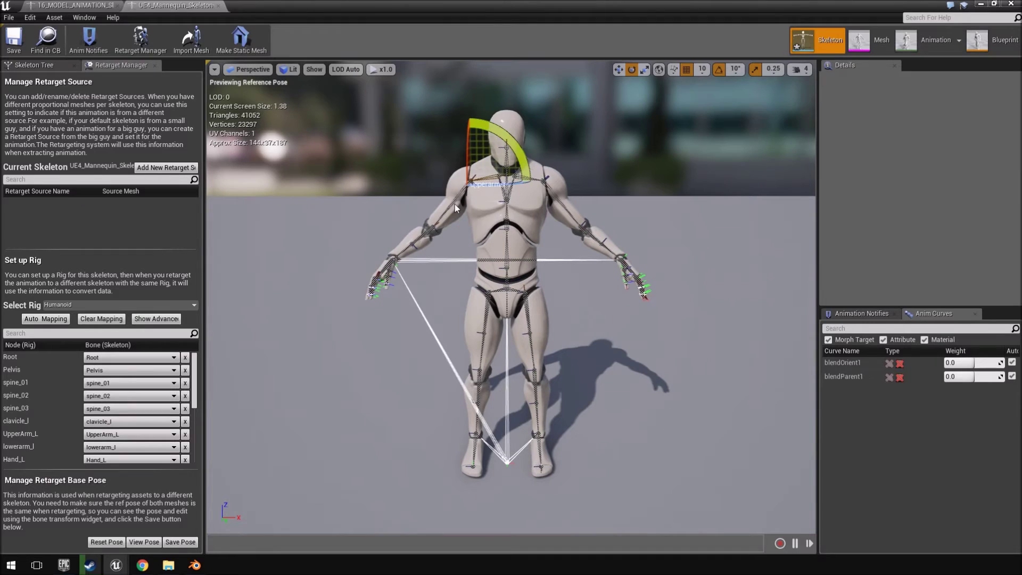
{"action": "left_click", "coordinate": [504, 185]}
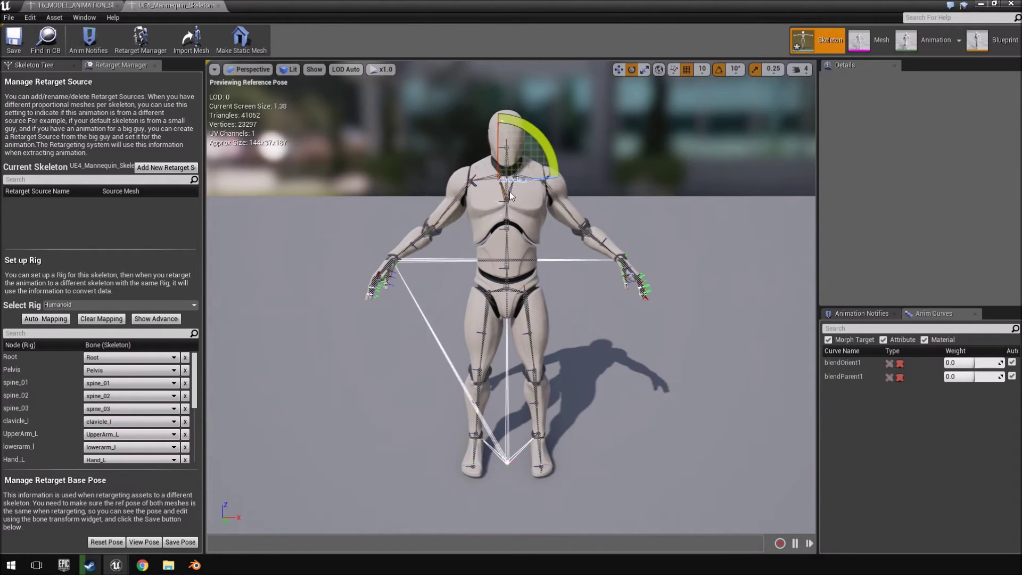
{"action": "left_click", "coordinate": [522, 171]}
{"action": "left_click", "coordinate": [85, 5]}
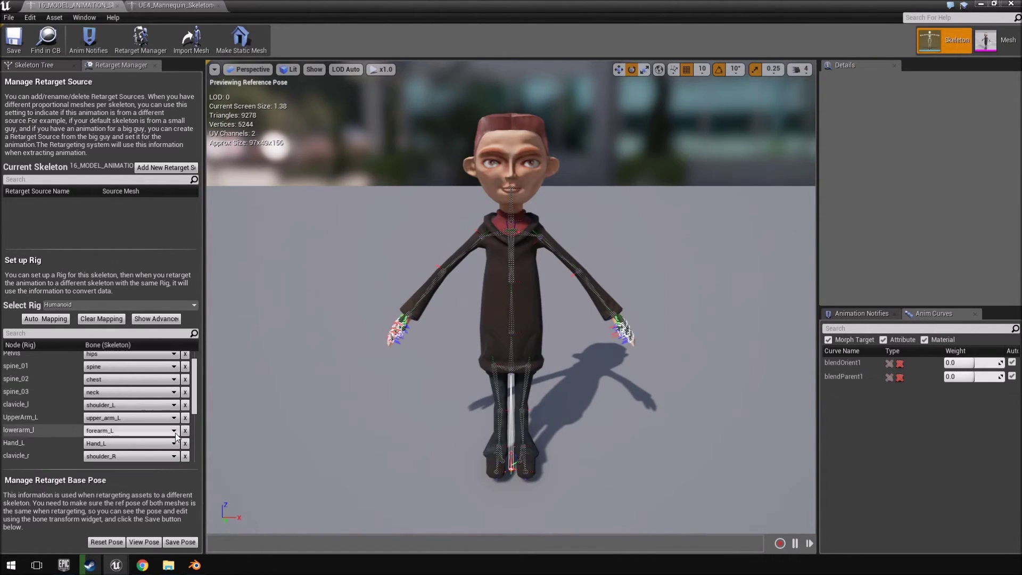
{"action": "left_click", "coordinate": [509, 251]}
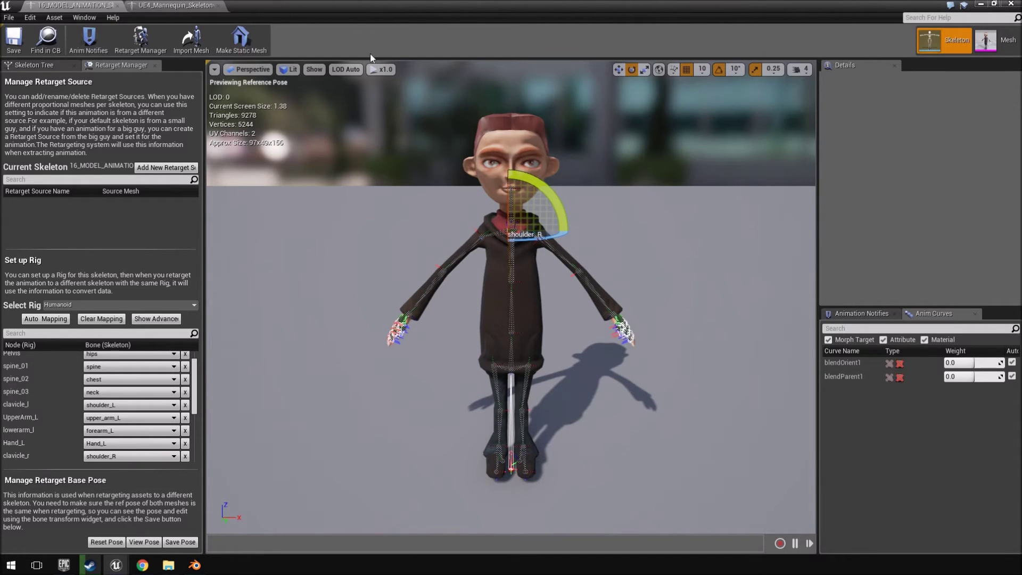
Step: Limit the boy's bone display in the viewport to Selected Only
{"action": "left_click", "coordinate": [314, 70]}
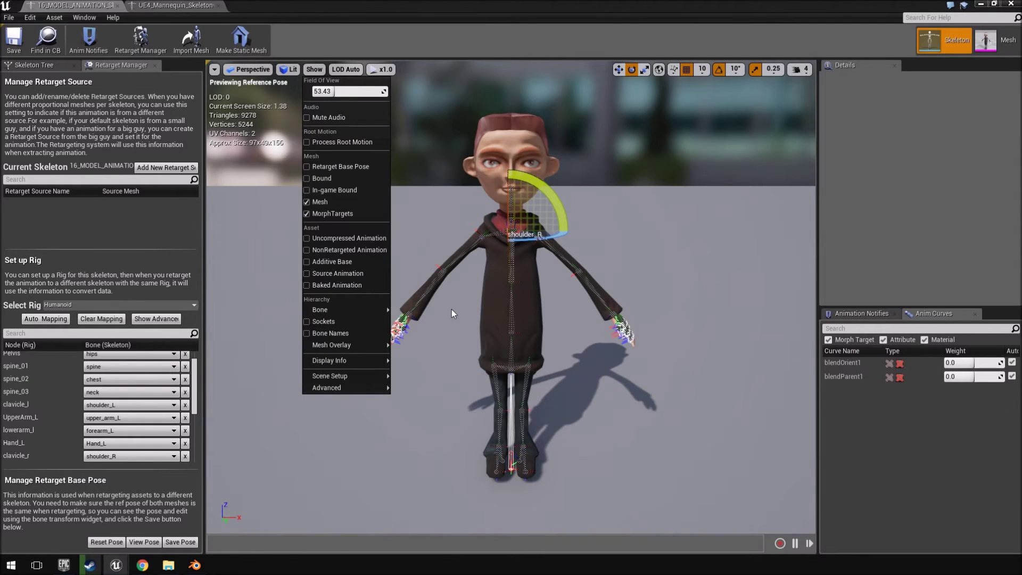
{"action": "mouse_move", "coordinate": [334, 312]}
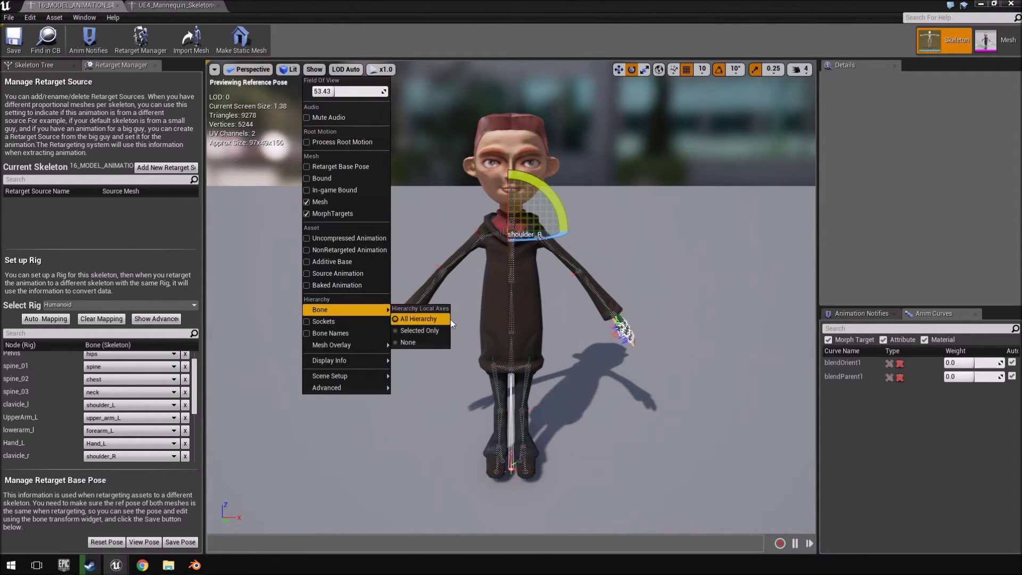
{"action": "left_click", "coordinate": [421, 330]}
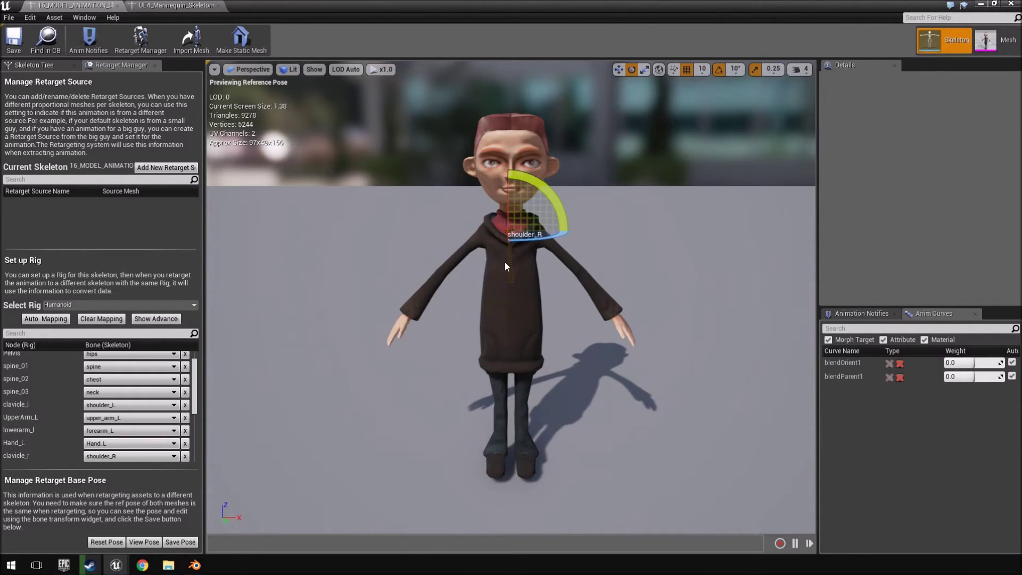
Step: Select the boy's chest bone, set the bone display to All Hierarchy, and compare the skeleton with the mannequin's
{"action": "left_click", "coordinate": [505, 262]}
{"action": "left_click", "coordinate": [314, 69]}
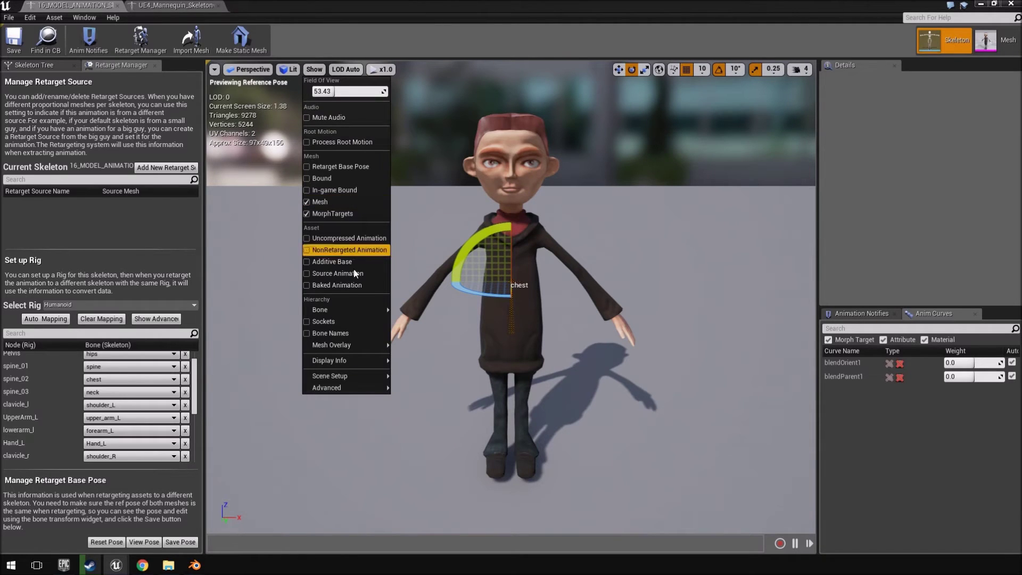
{"action": "mouse_move", "coordinate": [336, 311]}
{"action": "left_click", "coordinate": [426, 317]}
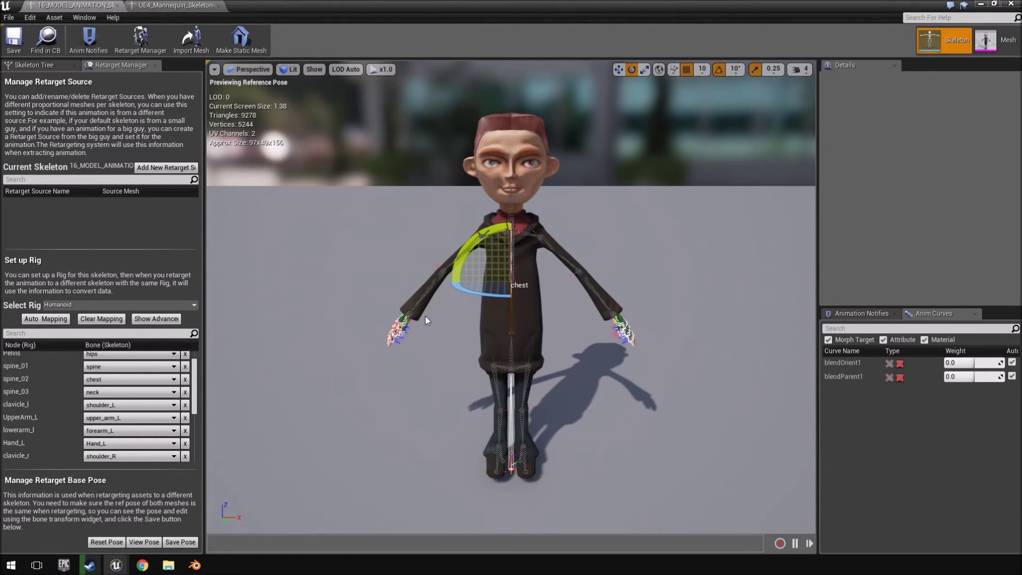
{"action": "left_click", "coordinate": [200, 5]}
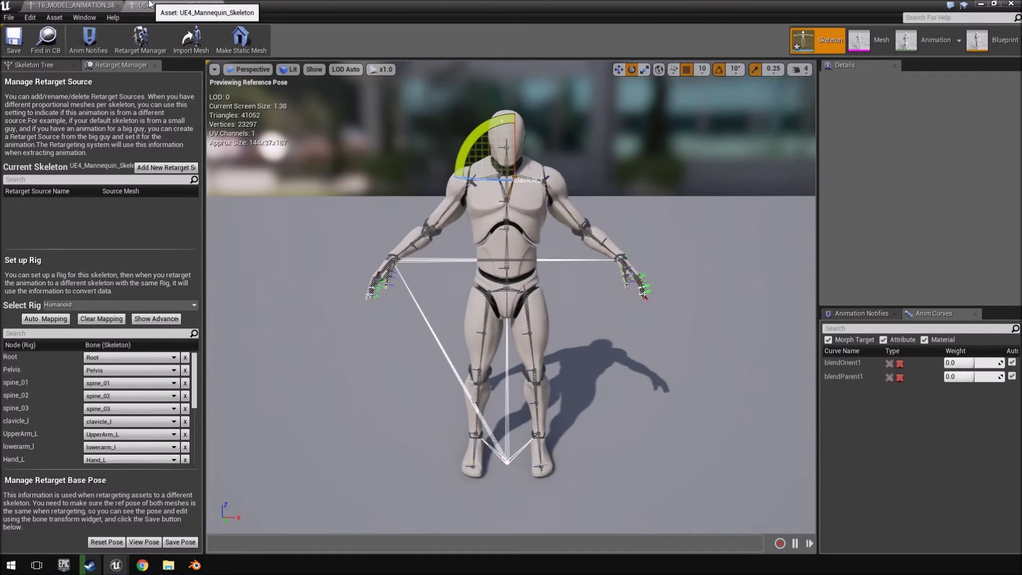
{"action": "left_click", "coordinate": [98, 5]}
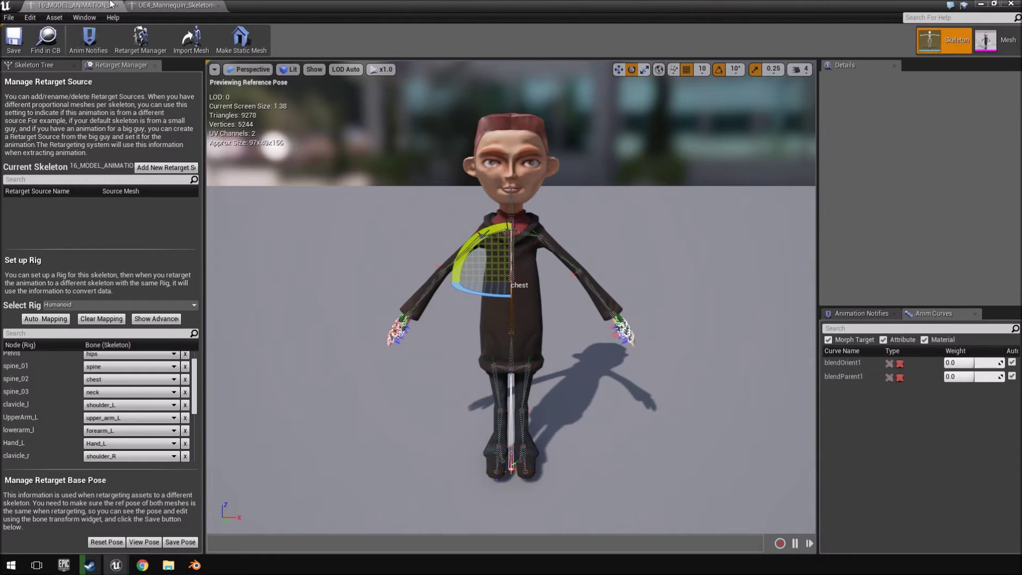
Step: Close the skeleton editors of the boy and the mannequin to return to the level editor
{"action": "left_click", "coordinate": [176, 5]}
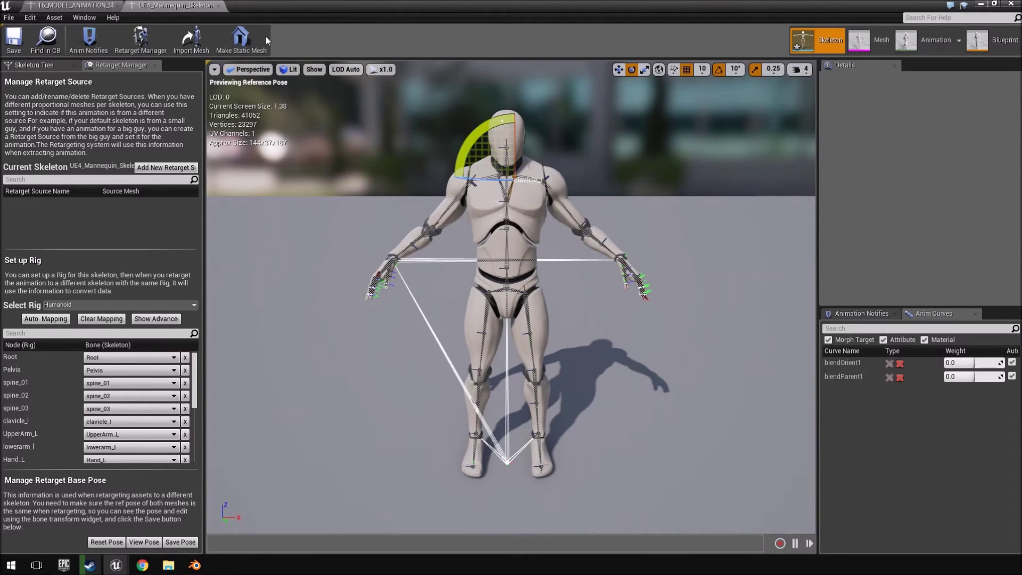
{"action": "left_click", "coordinate": [117, 6]}
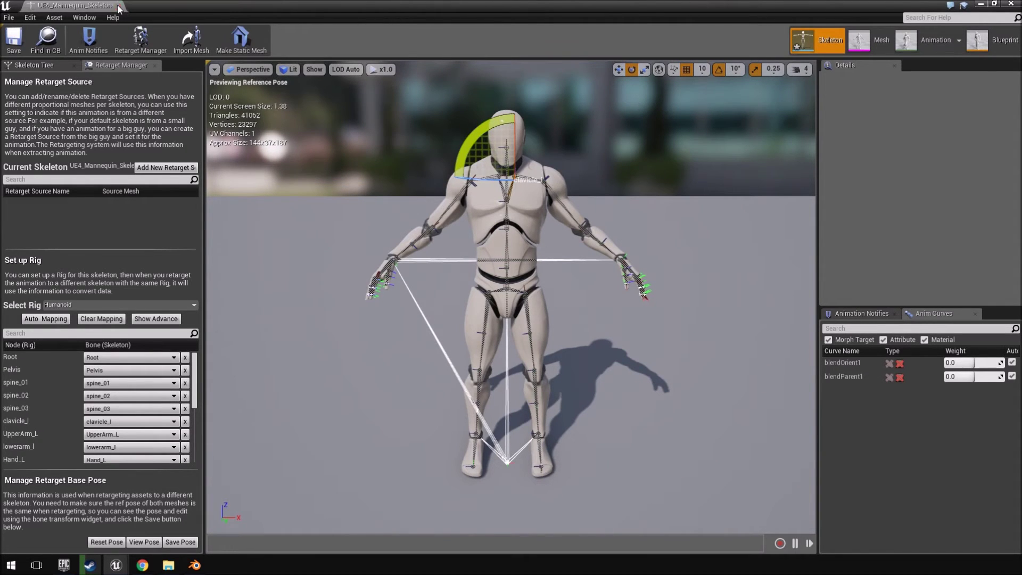
{"action": "left_click", "coordinate": [118, 6]}
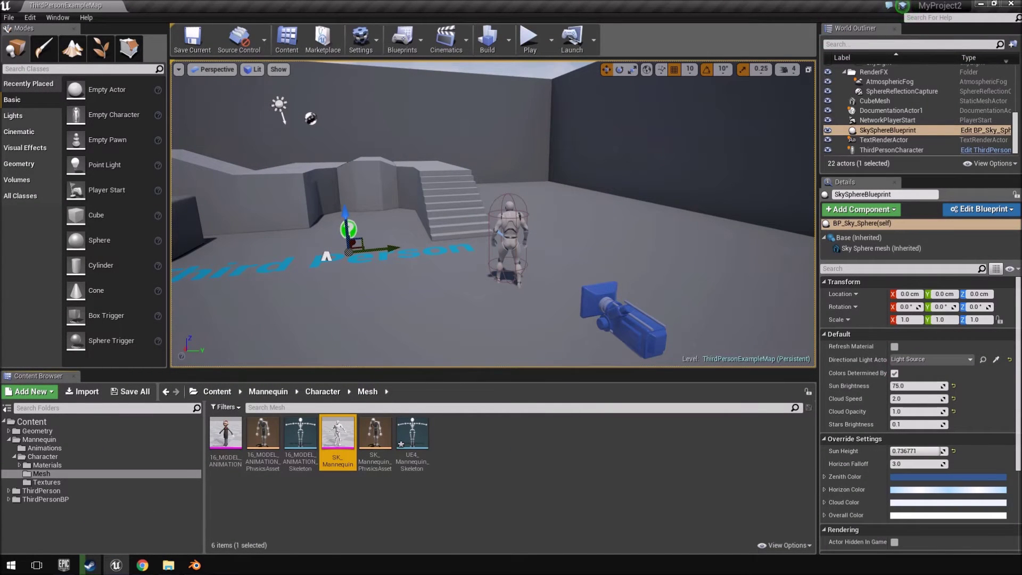
Step: Go to the Mannequin's Animations folder and select the ThirdPerson_AnimBP asset
{"action": "left_click", "coordinate": [63, 465]}
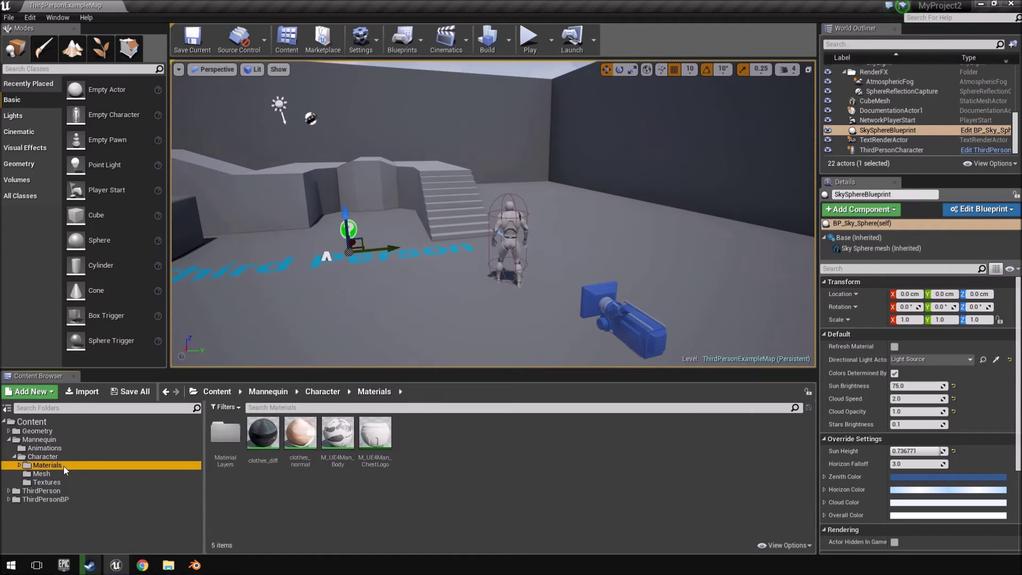
{"action": "left_click", "coordinate": [53, 473]}
{"action": "left_click", "coordinate": [20, 465]}
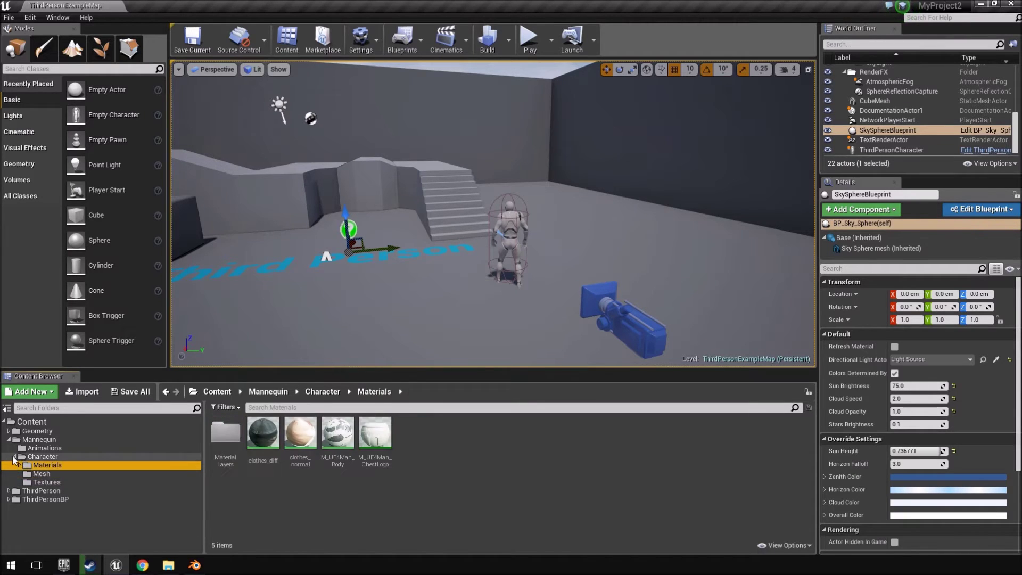
{"action": "left_click", "coordinate": [21, 456]}
{"action": "left_click", "coordinate": [27, 448]}
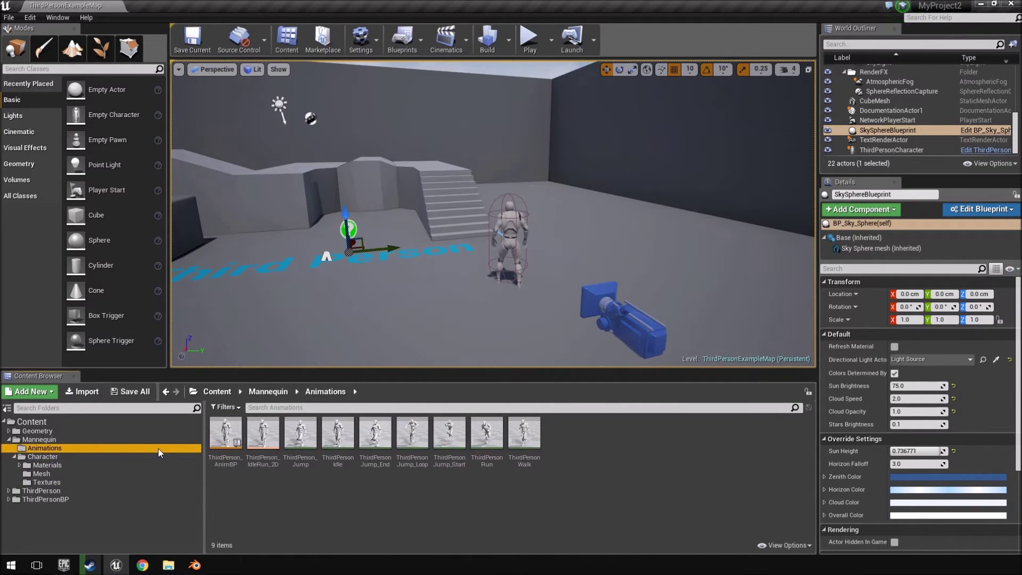
{"action": "left_click", "coordinate": [231, 447]}
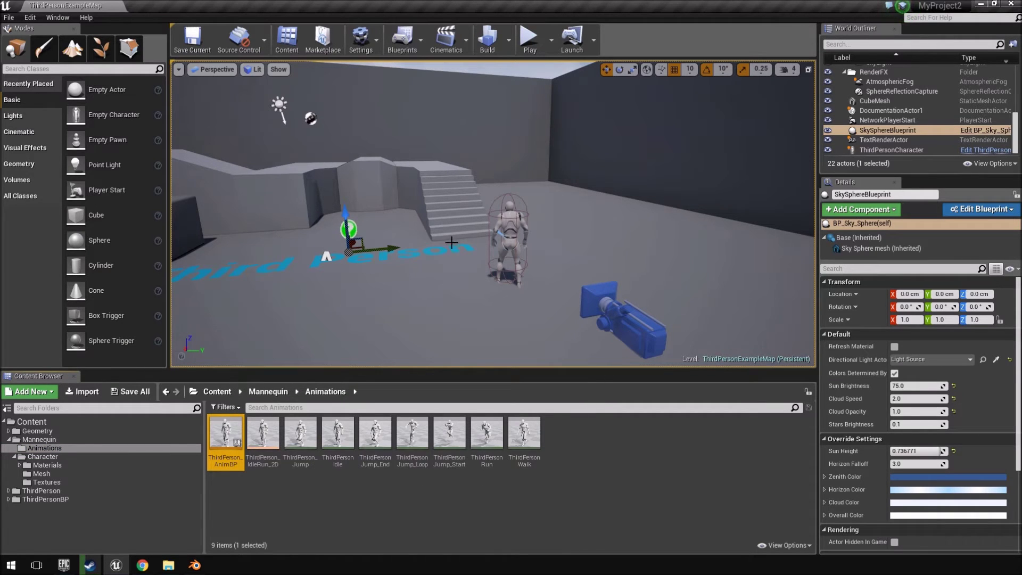
Step: Play the level to watch the mannequin's current movement animation, and stop the session
{"action": "left_click", "coordinate": [529, 40]}
{"action": "key", "text": "w"}
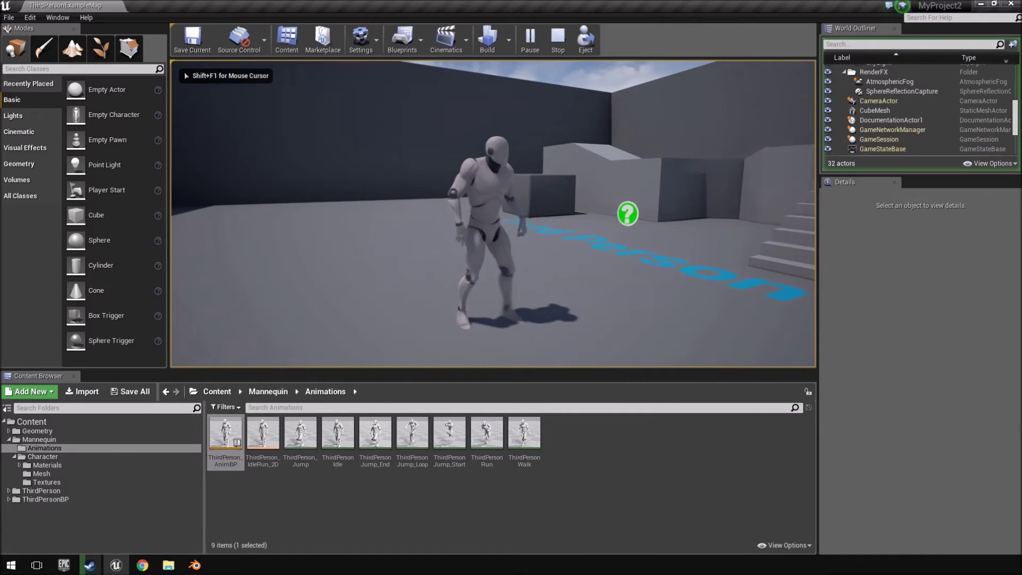
{"action": "key", "text": "Escape"}
Step: Duplicate the ThirdPerson_AnimBP animation blueprint and retarget it to 16_MODEL_ANIMATION_Skeleton
{"action": "double_click", "coordinate": [220, 438]}
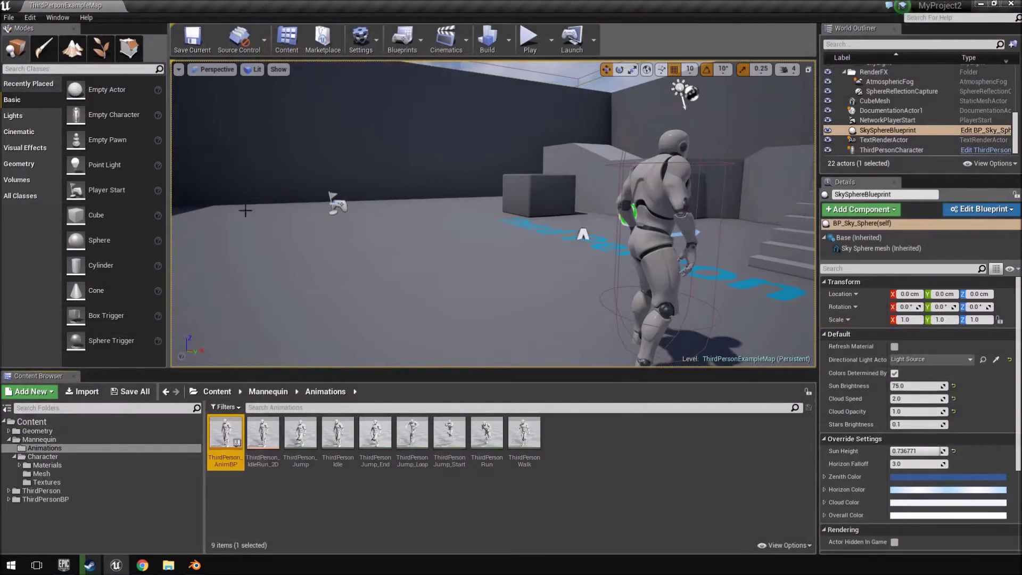
{"action": "right_click", "coordinate": [217, 435]}
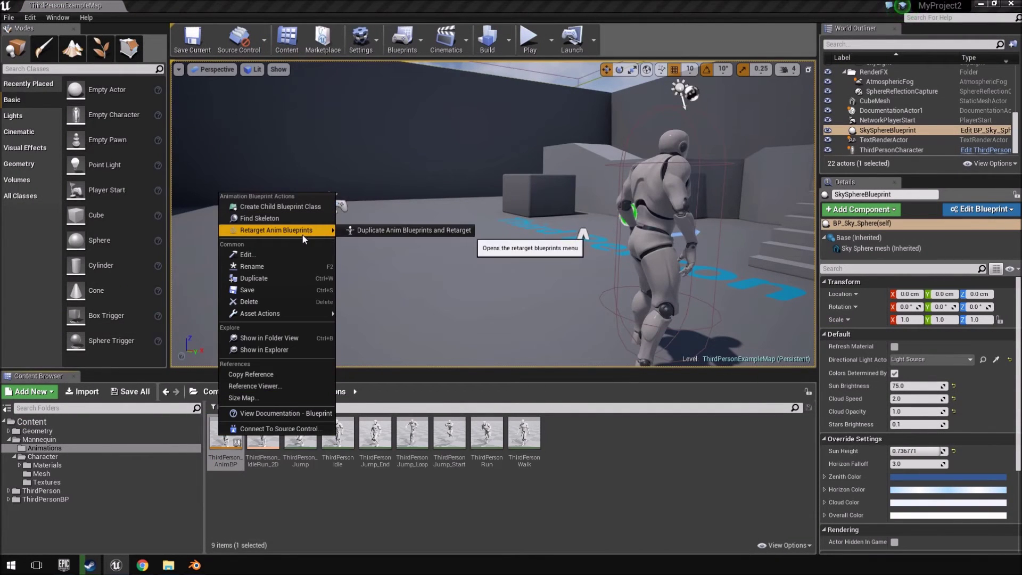
{"action": "left_click", "coordinate": [402, 233]}
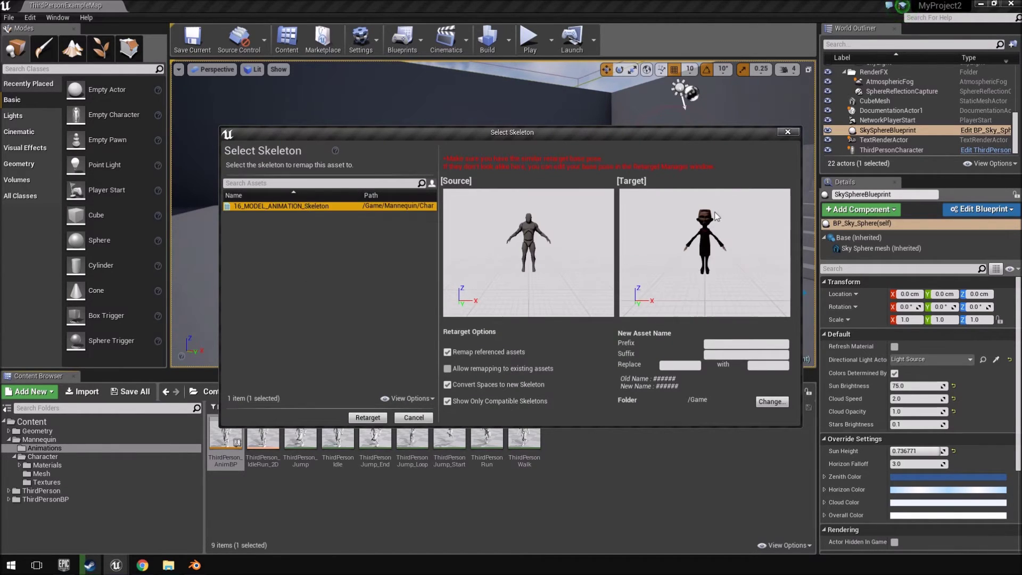
{"action": "left_click", "coordinate": [381, 419]}
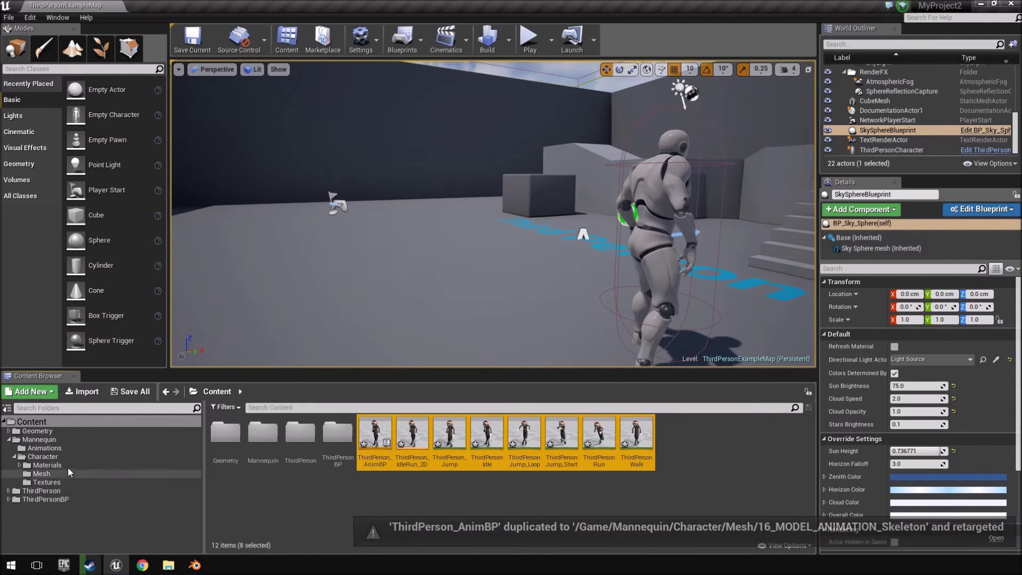
Step: Check the retargeted ThirdPerson_AnimBP and ThirdPerson_Jump assets, closing each one
{"action": "double_click", "coordinate": [384, 441]}
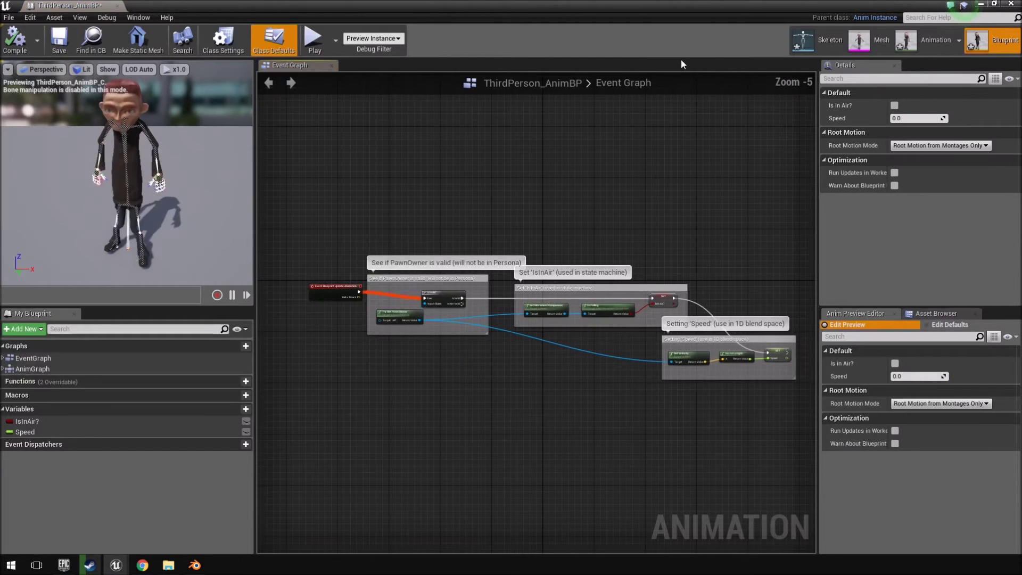
{"action": "left_click", "coordinate": [117, 6]}
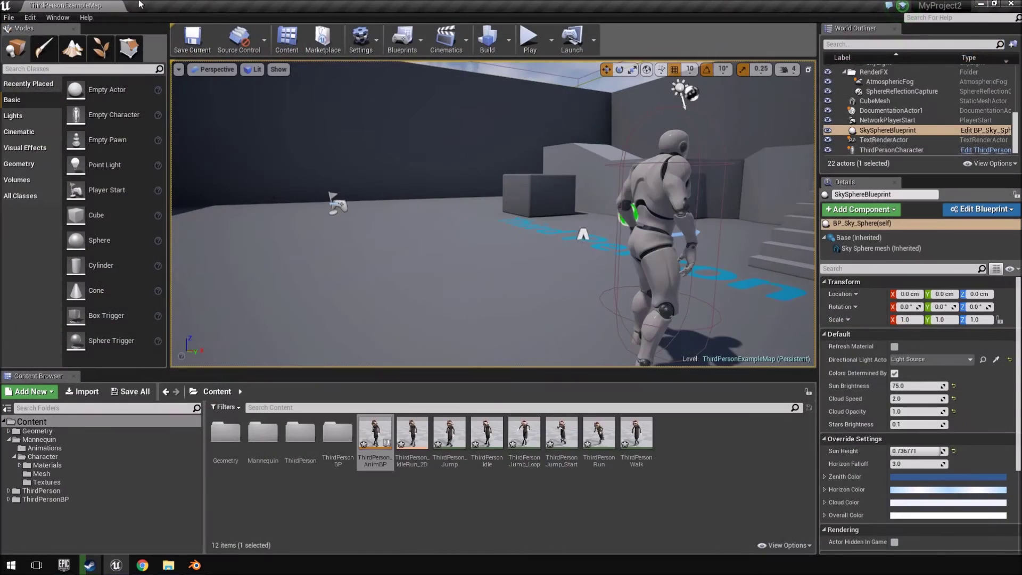
{"action": "double_click", "coordinate": [449, 432]}
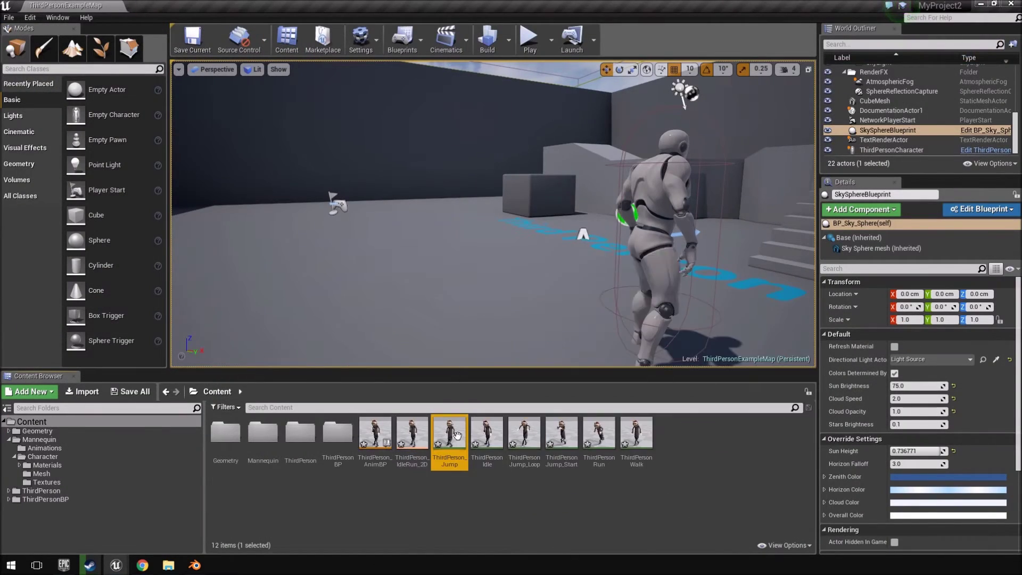
{"action": "left_click", "coordinate": [117, 6]}
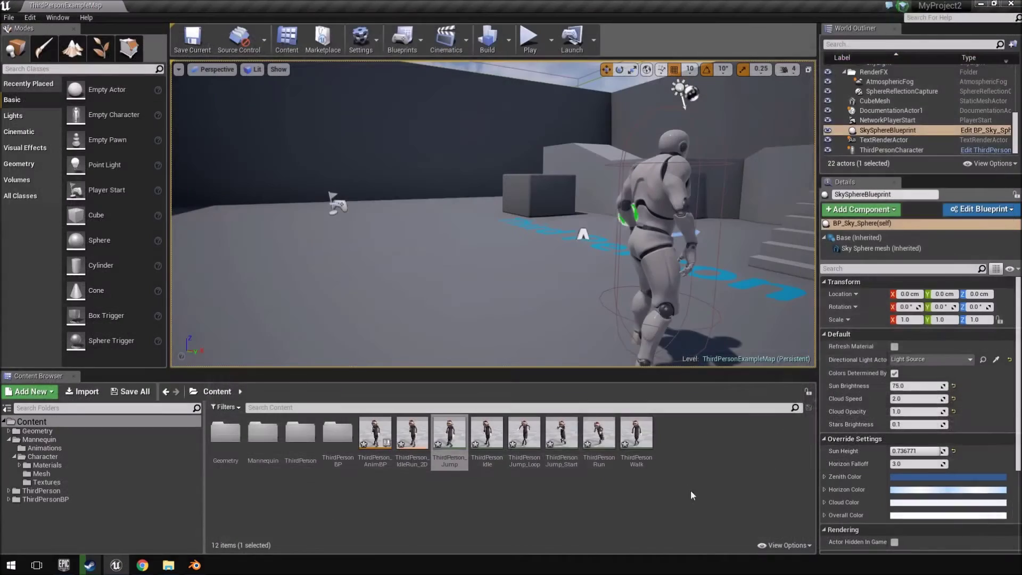
Step: Open the retargeted ThirdPersonIdle animation and examine the boy's limbs for deformation from several angles
{"action": "double_click", "coordinate": [486, 435]}
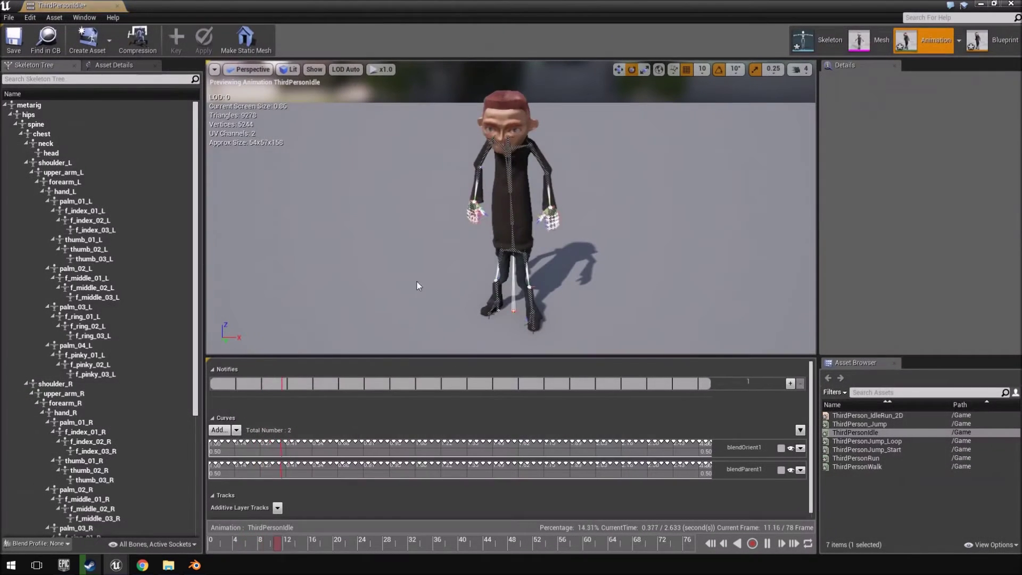
{"action": "right_click_drag", "start_coordinate": [504, 241], "coordinate": [639, 257]}
{"action": "key", "text": "s"}
{"action": "key", "text": "w"}
{"action": "key", "text": "w"}
{"action": "key", "text": "q"}
{"action": "key", "text": "e"}
{"action": "key", "text": "a"}
{"action": "right_click_drag", "start_coordinate": [447, 234], "coordinate": [404, 234]}
{"action": "mouse_move", "coordinate": [511, 234]}
{"action": "right_mouse_down"}
{"action": "mouse_move", "coordinate": [543, 244]}
{"action": "mouse_move", "coordinate": [649, 241]}
{"action": "mouse_move", "coordinate": [532, 219]}
{"action": "mouse_move", "coordinate": [508, 235]}
{"action": "mouse_move", "coordinate": [526, 244]}
{"action": "right_mouse_up"}
{"action": "key", "text": "q"}
{"action": "key", "text": "w"}
{"action": "key", "text": "a"}
{"action": "key", "text": "q"}
{"action": "key", "text": "d"}
{"action": "key", "text": "s"}
{"action": "key", "text": "e"}
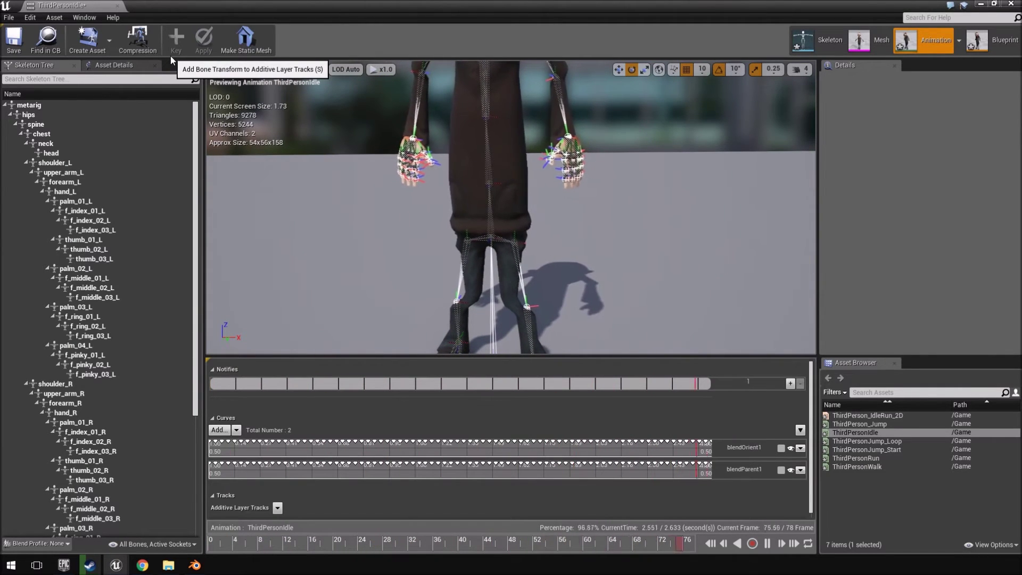
Step: Show the retargeting options in the skeleton tree and collapse the chest bone's hierarchy
{"action": "left_click", "coordinate": [165, 550]}
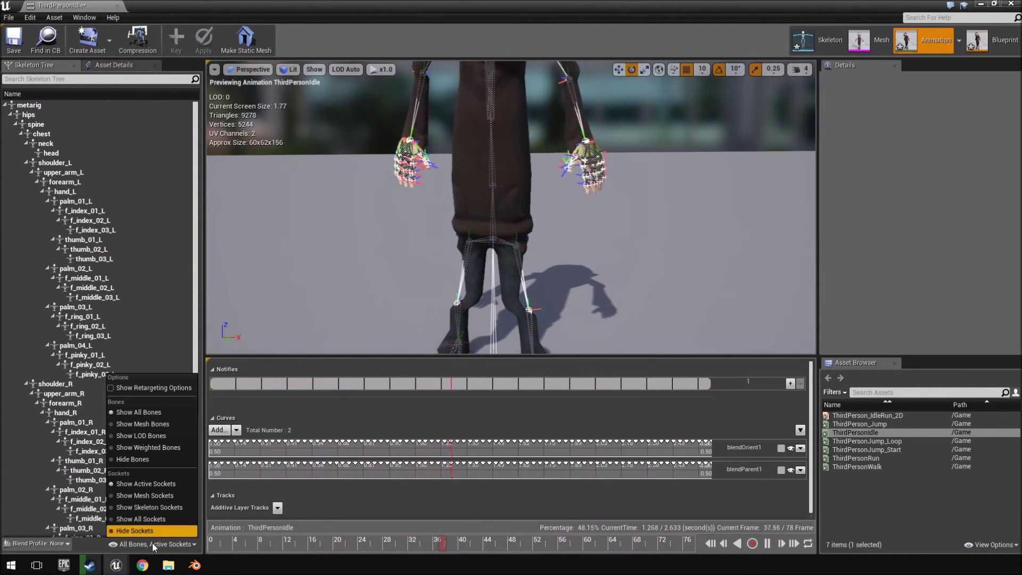
{"action": "left_click", "coordinate": [143, 388]}
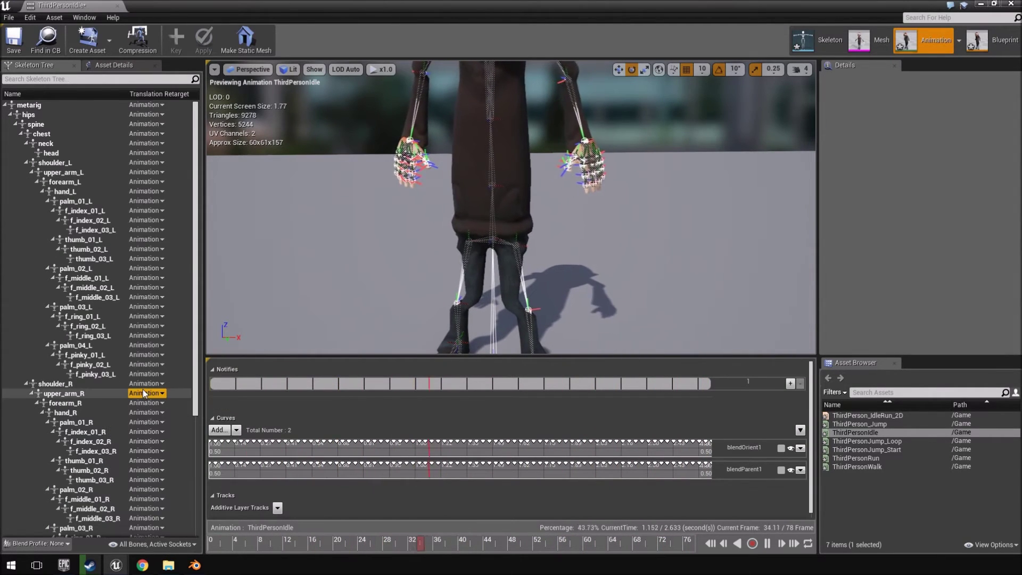
{"action": "left_click", "coordinate": [21, 134]}
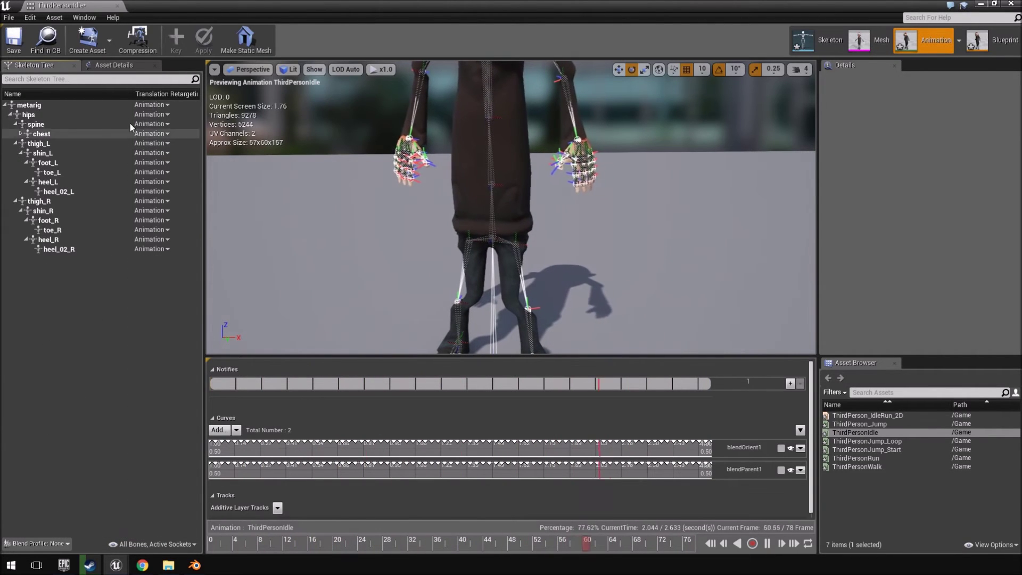
Step: Set the translation retargeting mode of the heel_02_R and heel_R bones to Skeleton
{"action": "right_click_drag", "start_coordinate": [521, 212], "coordinate": [511, 161]}
{"action": "scroll", "coordinate": [515, 208], "scroll_direction": "up", "scroll_amount": 4}
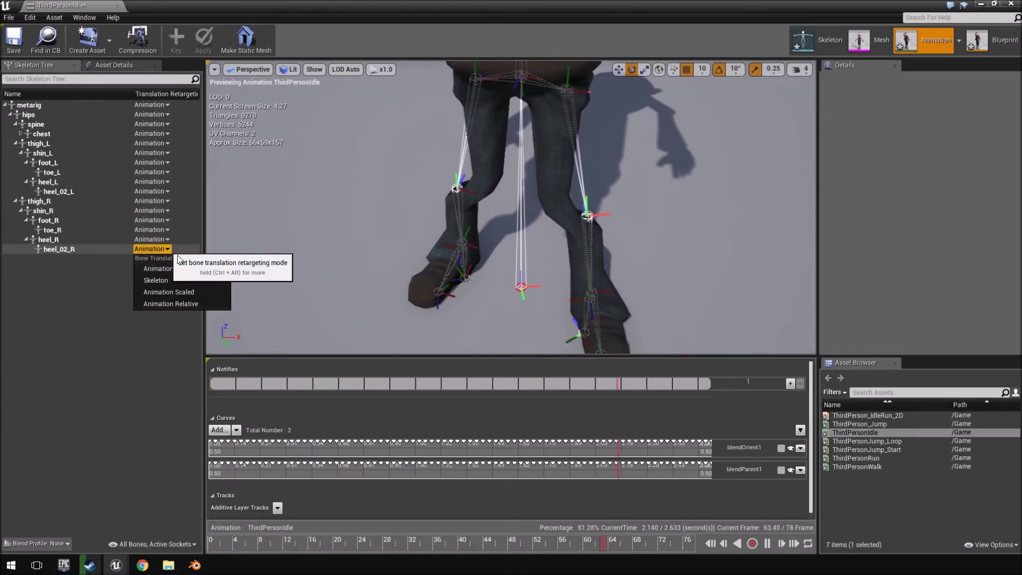
{"action": "left_click", "coordinate": [168, 279]}
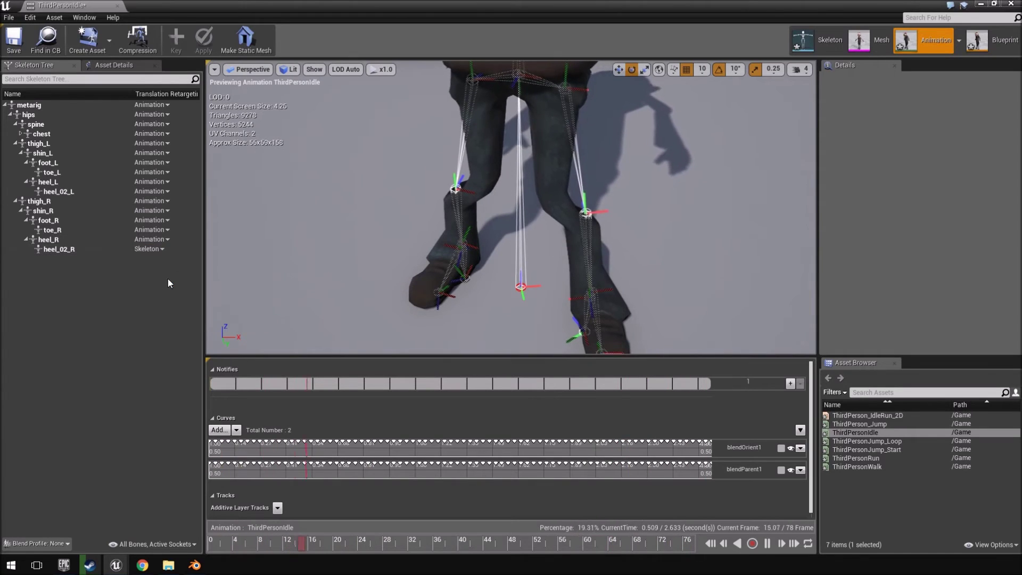
{"action": "left_click", "coordinate": [161, 240]}
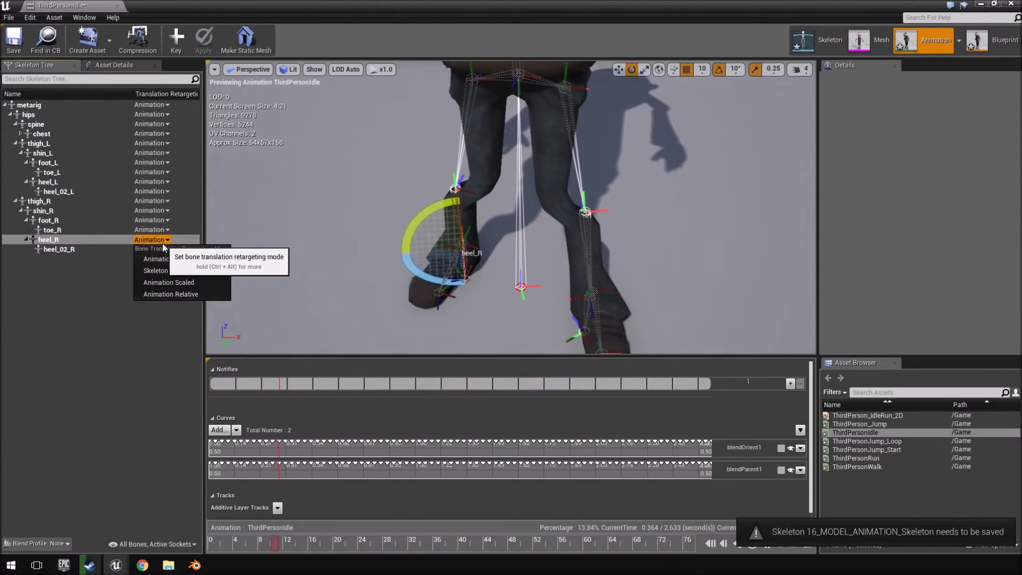
{"action": "left_click", "coordinate": [169, 271]}
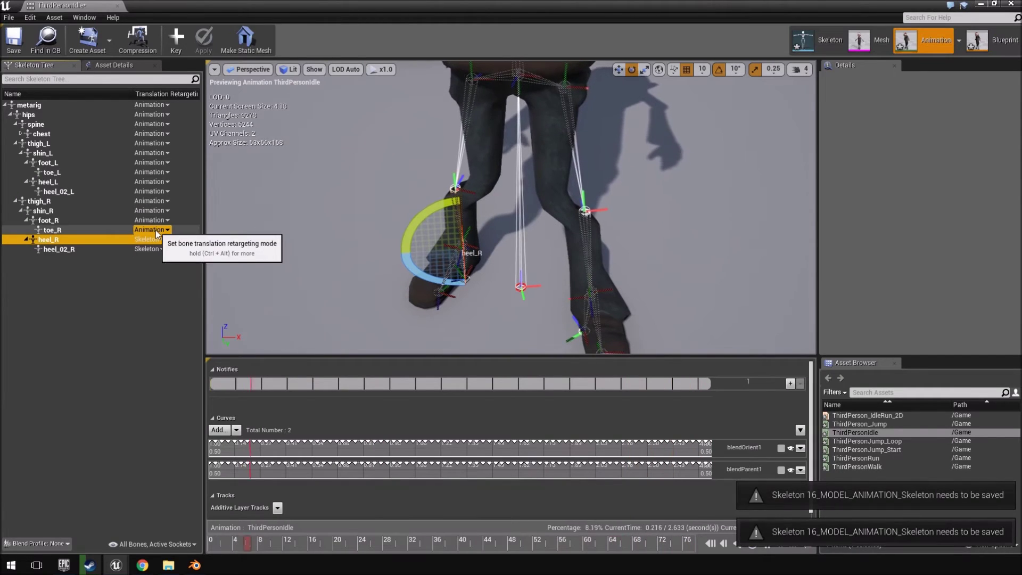
{"action": "left_click", "coordinate": [160, 239]}
Step: Set the translation retargeting mode of the foot_R, shin_R and thigh_R bones to Skeleton
{"action": "left_click", "coordinate": [144, 220]}
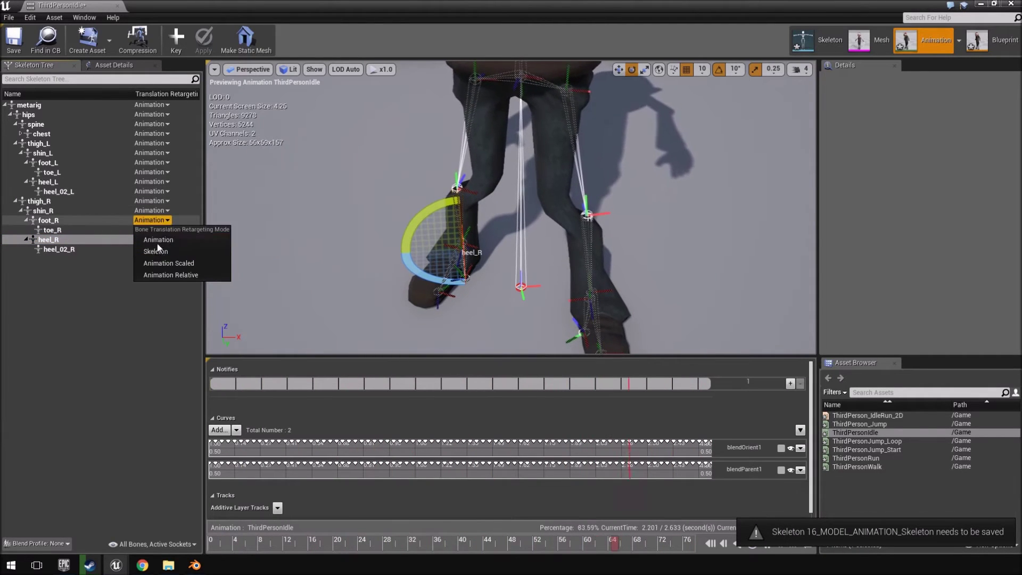
{"action": "left_click", "coordinate": [157, 252]}
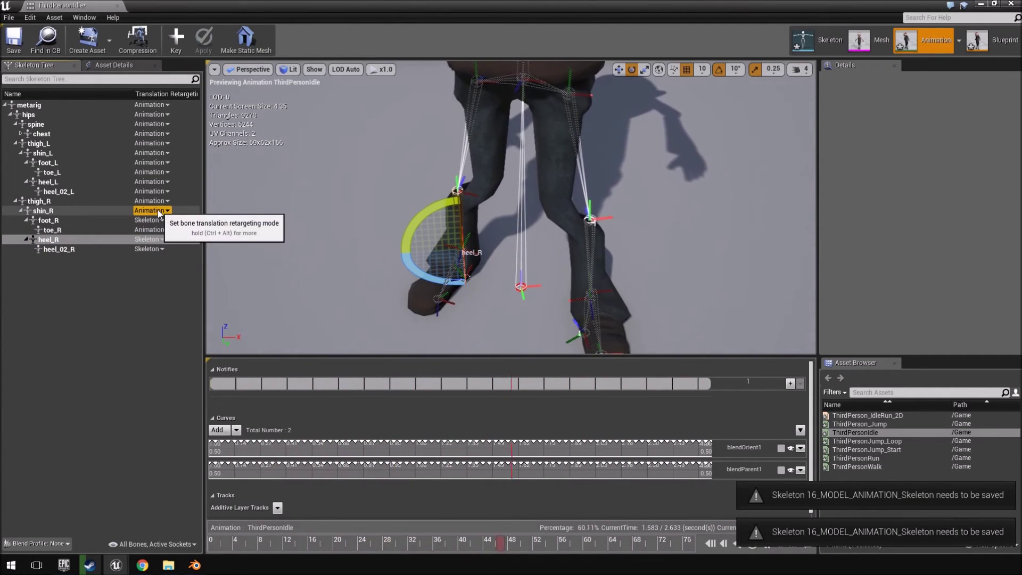
{"action": "left_click", "coordinate": [161, 242]}
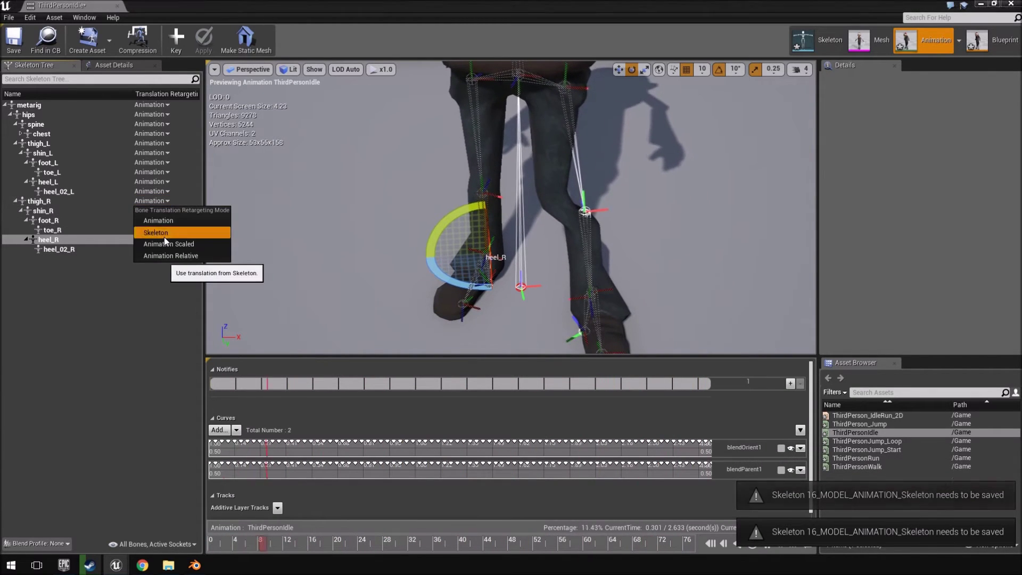
{"action": "left_click", "coordinate": [163, 234]}
Step: Set the translation retargeting mode of the heel_02_L, heel_L and toe_L bones to Skeleton
{"action": "left_click", "coordinate": [151, 191]}
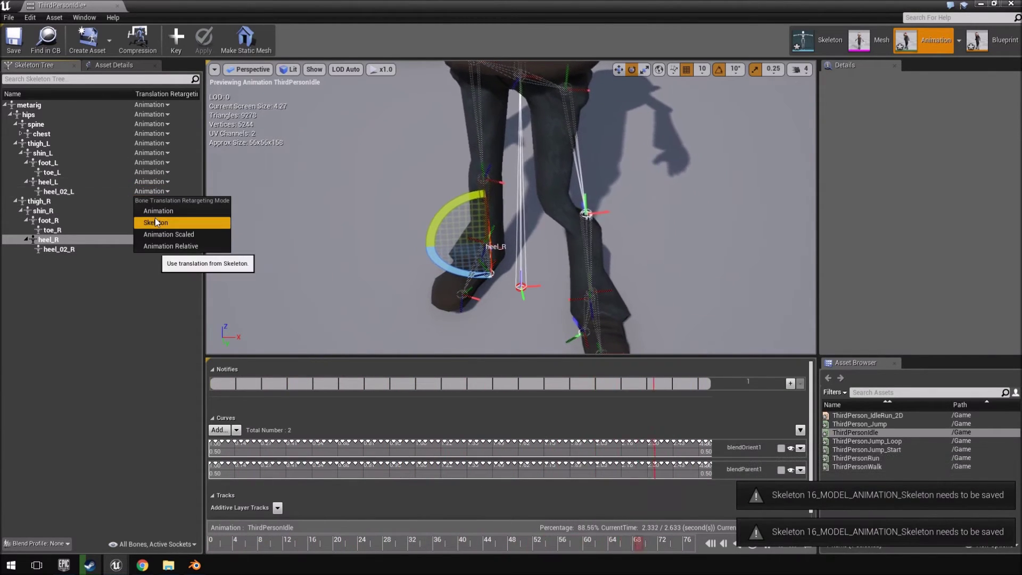
{"action": "left_click", "coordinate": [155, 222]}
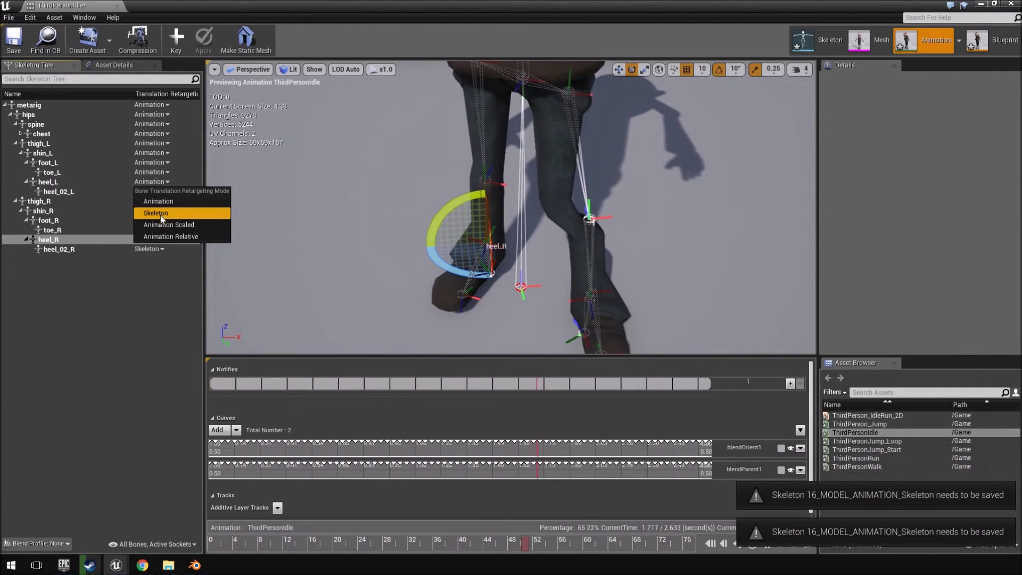
{"action": "left_click", "coordinate": [160, 216]}
{"action": "left_click", "coordinate": [152, 183]}
{"action": "left_click", "coordinate": [152, 173]}
{"action": "left_click", "coordinate": [153, 202]}
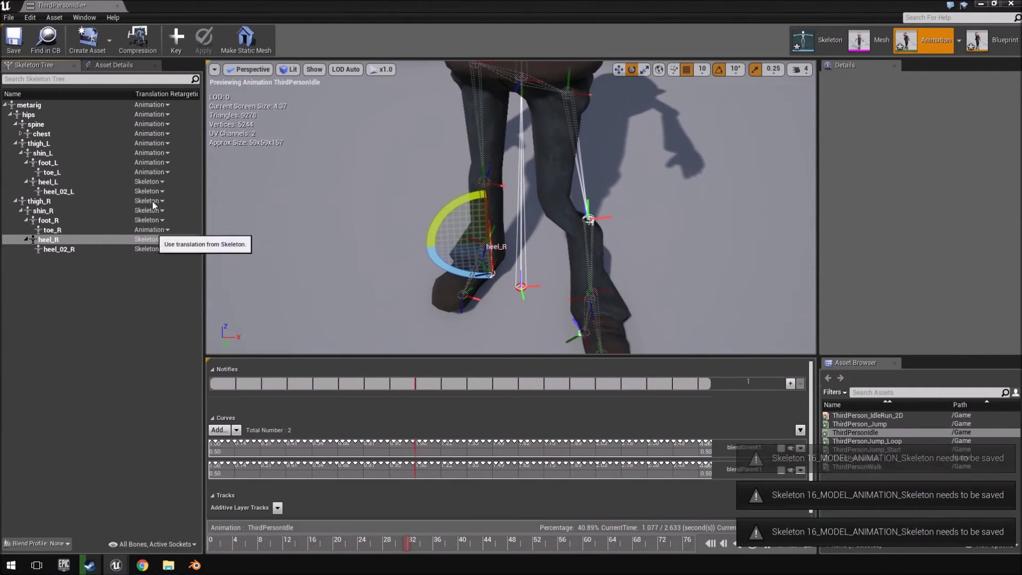
Step: Set the translation retargeting mode of the foot_L, shin_L and thigh_L bones to Skeleton
{"action": "left_click", "coordinate": [153, 163]}
{"action": "left_click", "coordinate": [155, 193]}
{"action": "left_click", "coordinate": [155, 162]}
{"action": "left_click", "coordinate": [154, 154]}
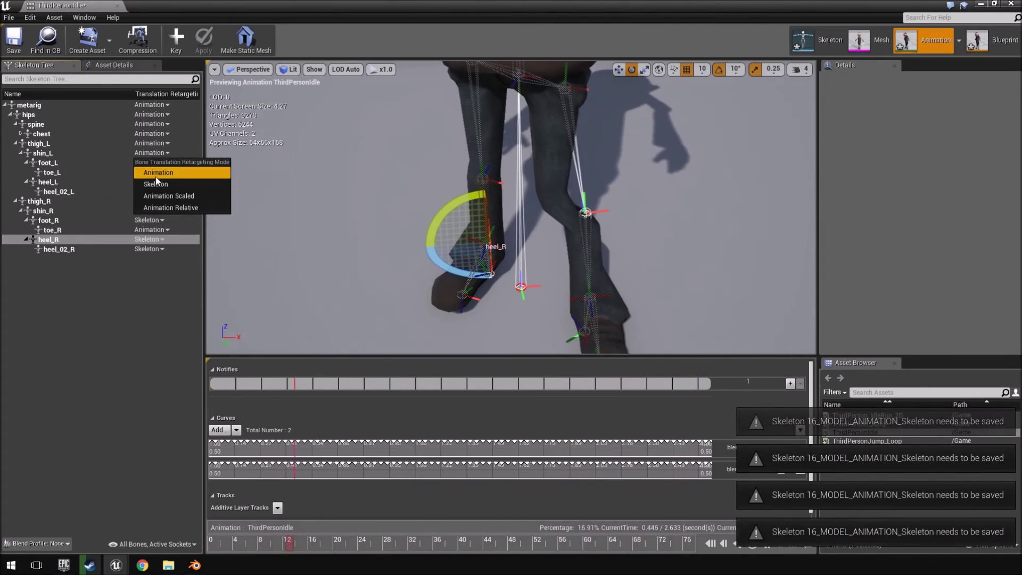
{"action": "left_click", "coordinate": [156, 183]}
{"action": "left_click", "coordinate": [157, 144]}
{"action": "left_click", "coordinate": [156, 176]}
Step: Set the translation retargeting mode of the chest, spine and hips bones to Skeleton
{"action": "left_click", "coordinate": [154, 133]}
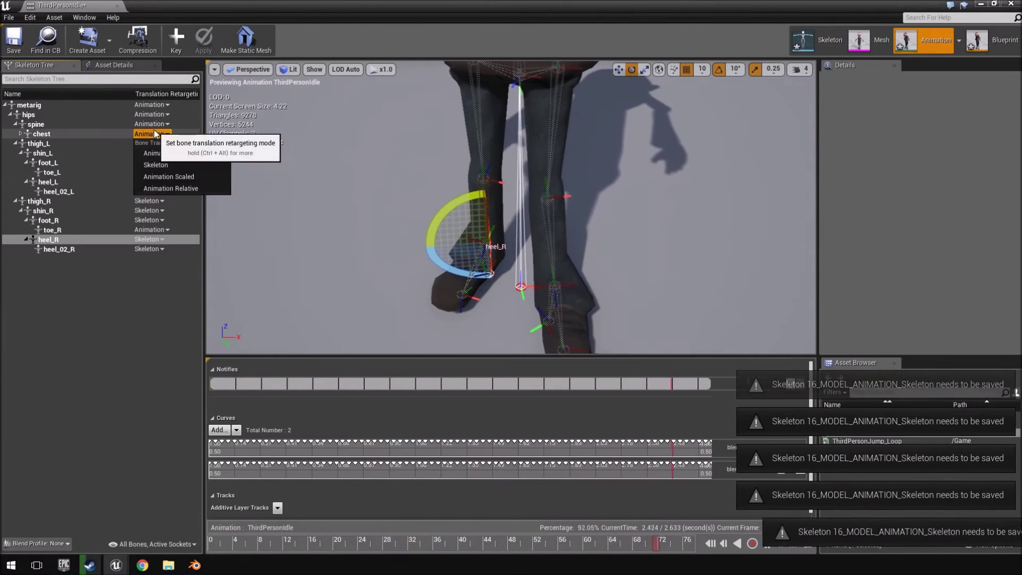
{"action": "left_click", "coordinate": [151, 152]}
{"action": "left_click", "coordinate": [155, 126]}
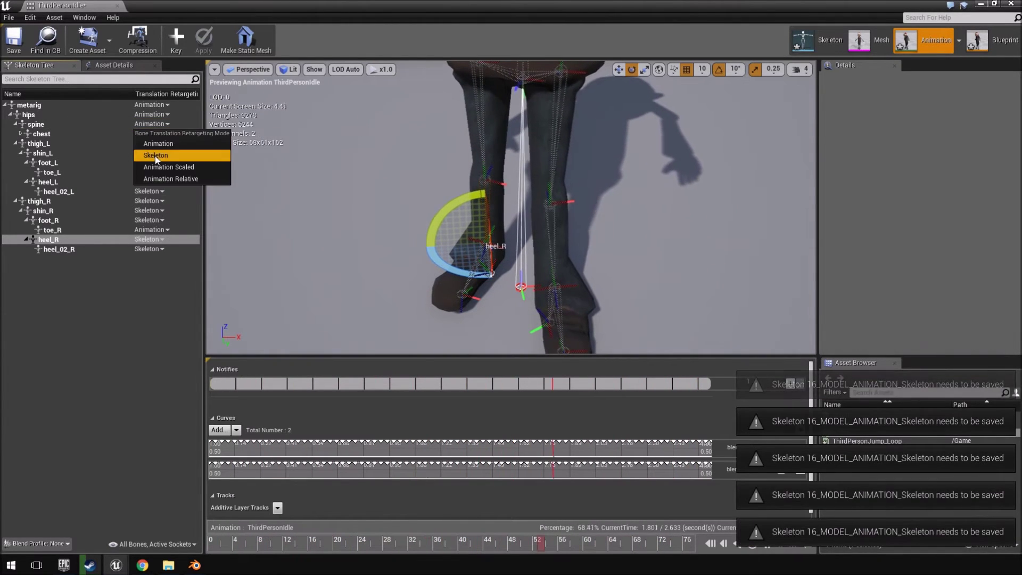
{"action": "left_click", "coordinate": [155, 155]}
{"action": "left_click", "coordinate": [151, 114]}
{"action": "left_click", "coordinate": [154, 145]}
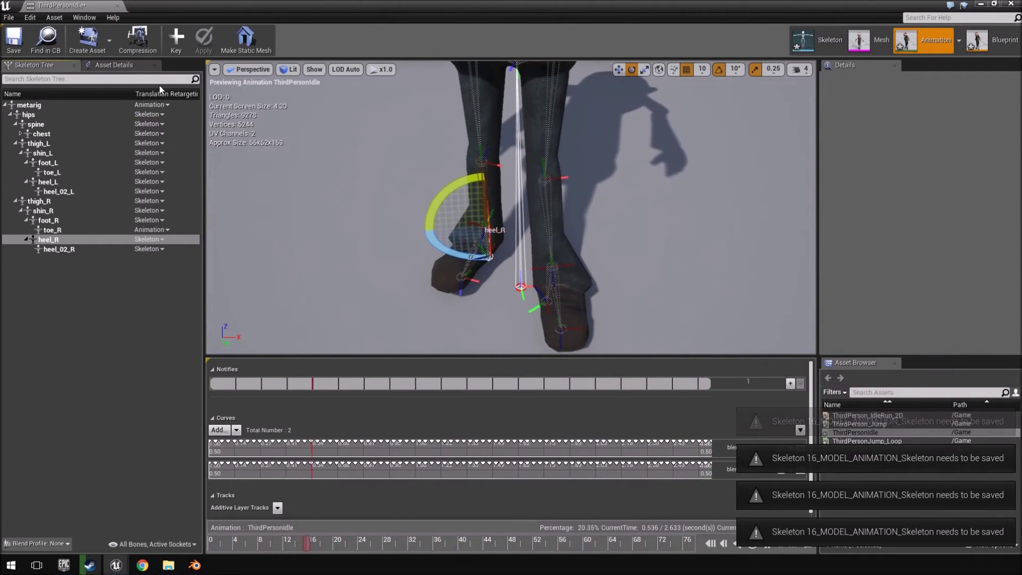
Step: Set the translation retargeting mode of the metarig and toe_R bones to Skeleton
{"action": "left_click", "coordinate": [160, 109]}
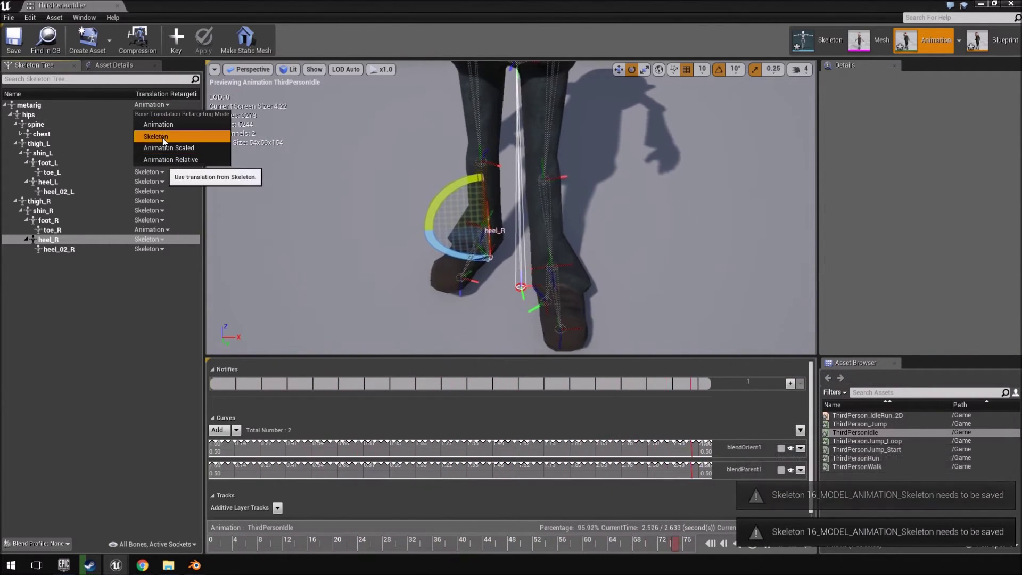
{"action": "left_click", "coordinate": [155, 135]}
{"action": "left_click", "coordinate": [154, 231]}
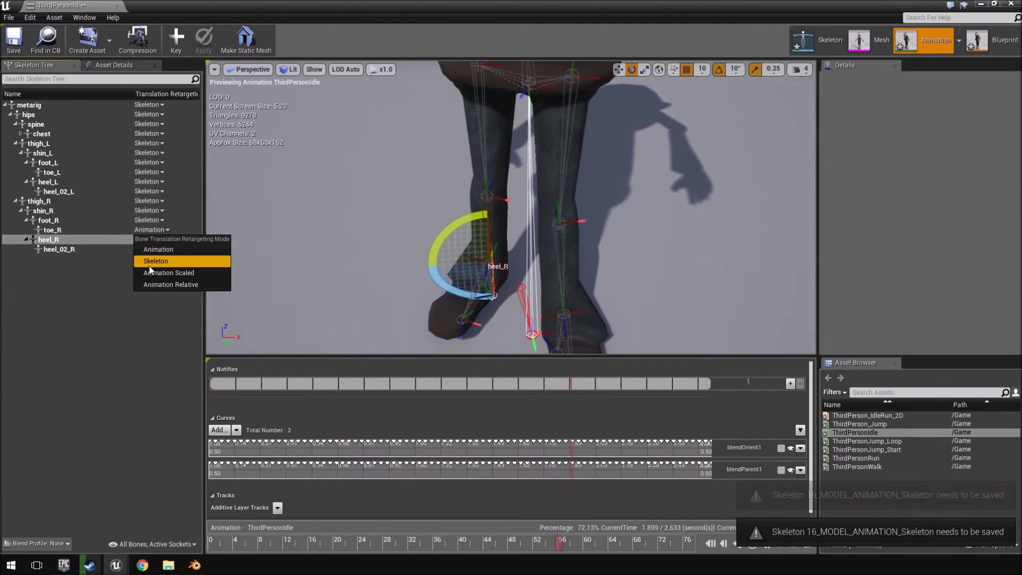
{"action": "left_click", "coordinate": [160, 261]}
Step: Examine the character's arms and hands during the idle animation and browse the hips and leg branches of the bone hierarchy
{"action": "right_click_drag", "start_coordinate": [511, 213], "coordinate": [511, 138]}
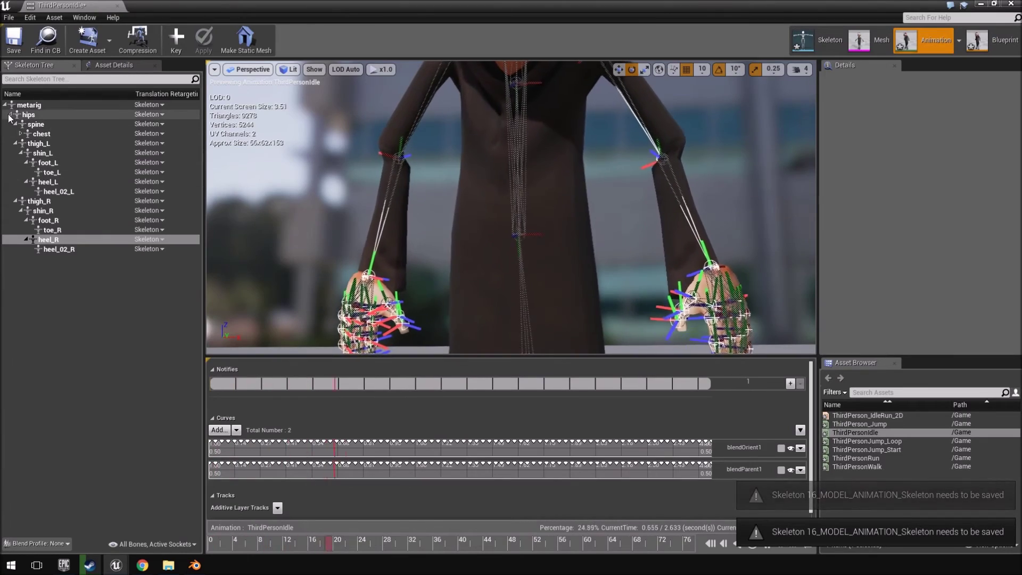
{"action": "mouse_move", "coordinate": [507, 223]}
{"action": "right_mouse_down"}
{"action": "mouse_move", "coordinate": [507, 165]}
{"action": "mouse_move", "coordinate": [596, 197]}
{"action": "mouse_move", "coordinate": [511, 234]}
{"action": "right_mouse_up"}
{"action": "right_click_drag", "start_coordinate": [421, 123], "coordinate": [421, 70]}
{"action": "right_click_drag", "start_coordinate": [330, 319], "coordinate": [280, 381]}
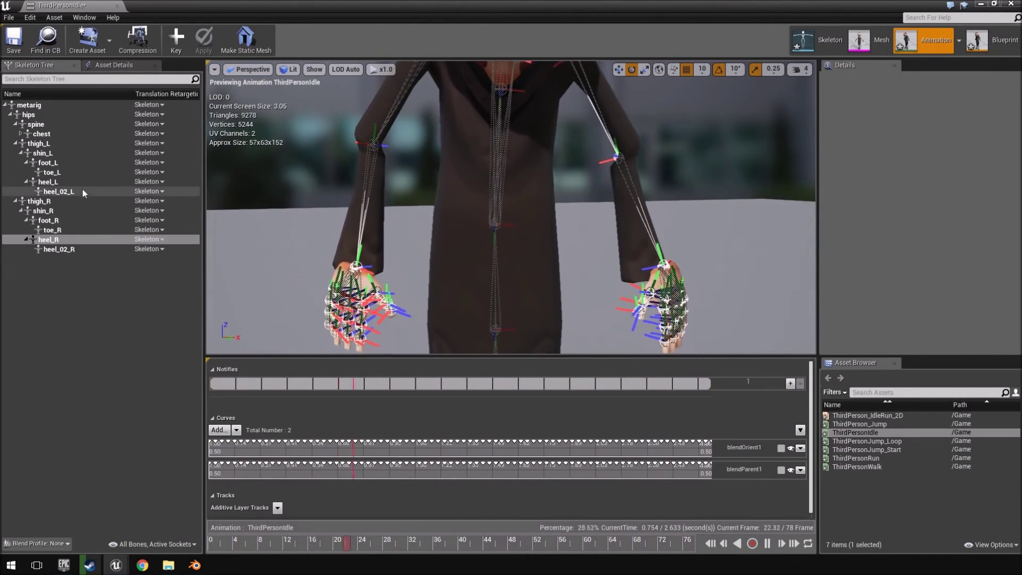
{"action": "left_click", "coordinate": [16, 125]}
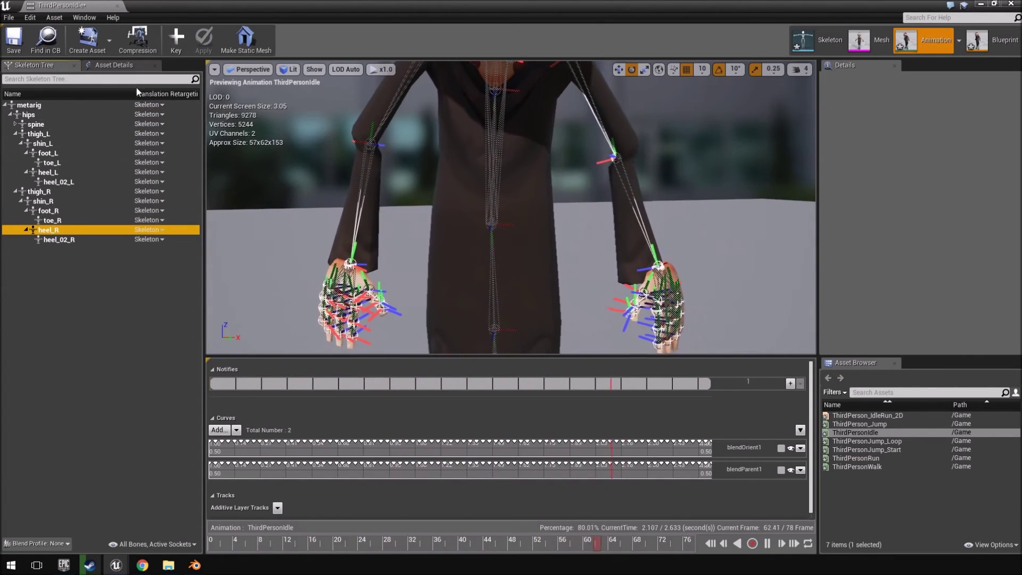
{"action": "left_click", "coordinate": [6, 105]}
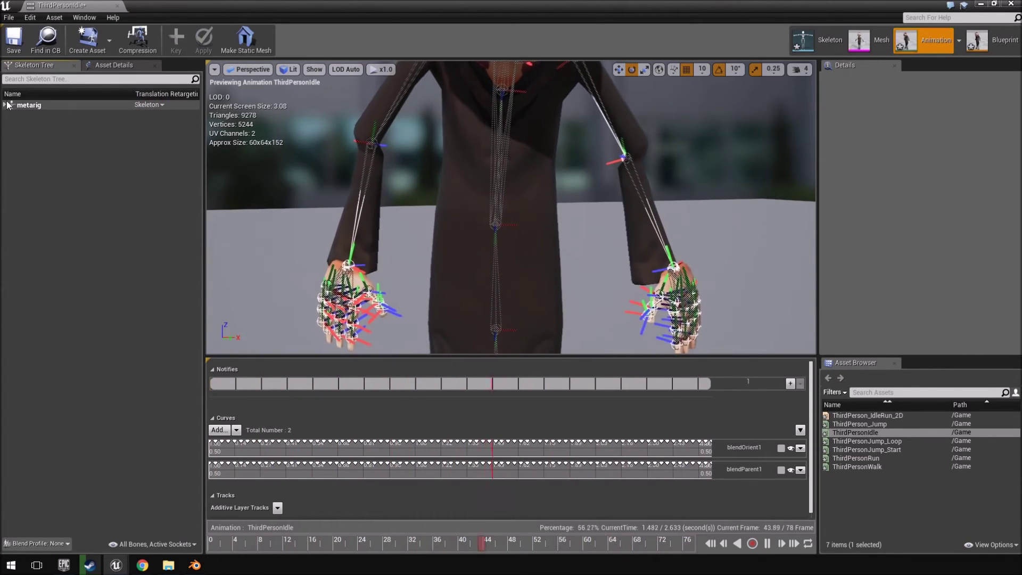
{"action": "left_click", "coordinate": [5, 105]}
{"action": "left_click", "coordinate": [9, 115]}
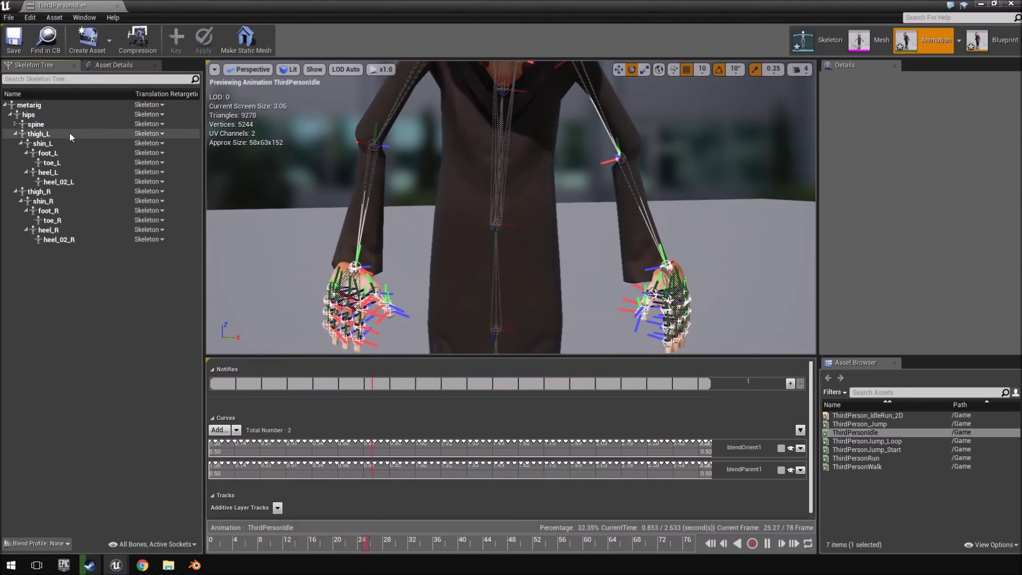
{"action": "left_click", "coordinate": [15, 192]}
{"action": "left_click", "coordinate": [21, 143]}
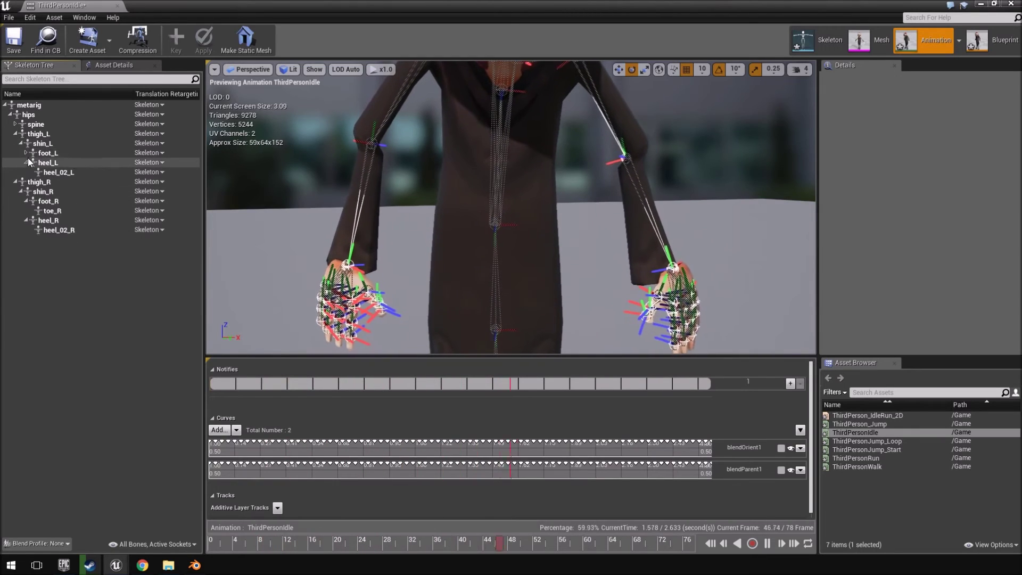
{"action": "left_click", "coordinate": [33, 106]}
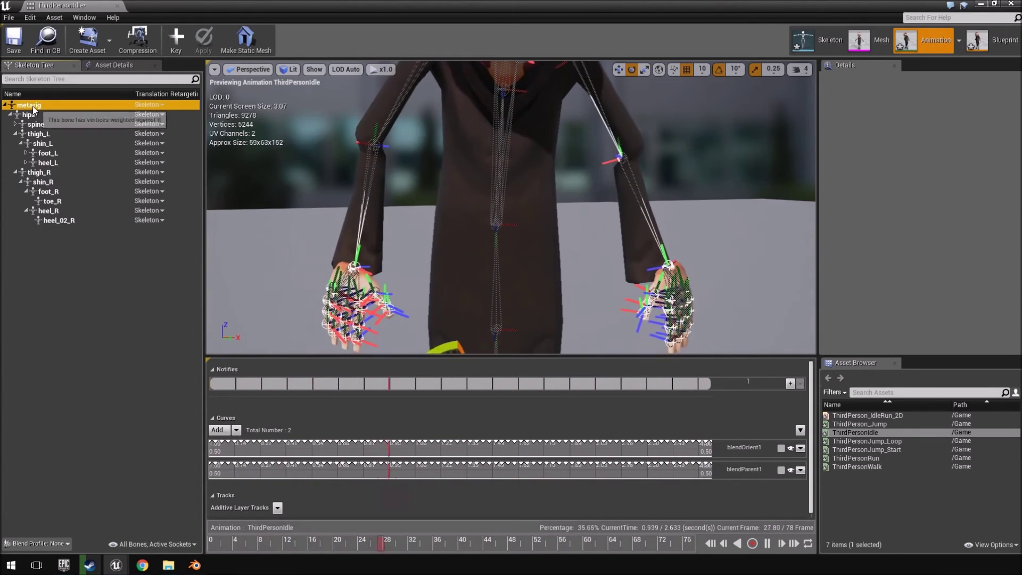
Step: Check the forearm_R bone on the character and expand the complete bone hierarchy, including the neck, arm and finger bones under spine
{"action": "right_click_drag", "start_coordinate": [466, 181], "coordinate": [462, 206]}
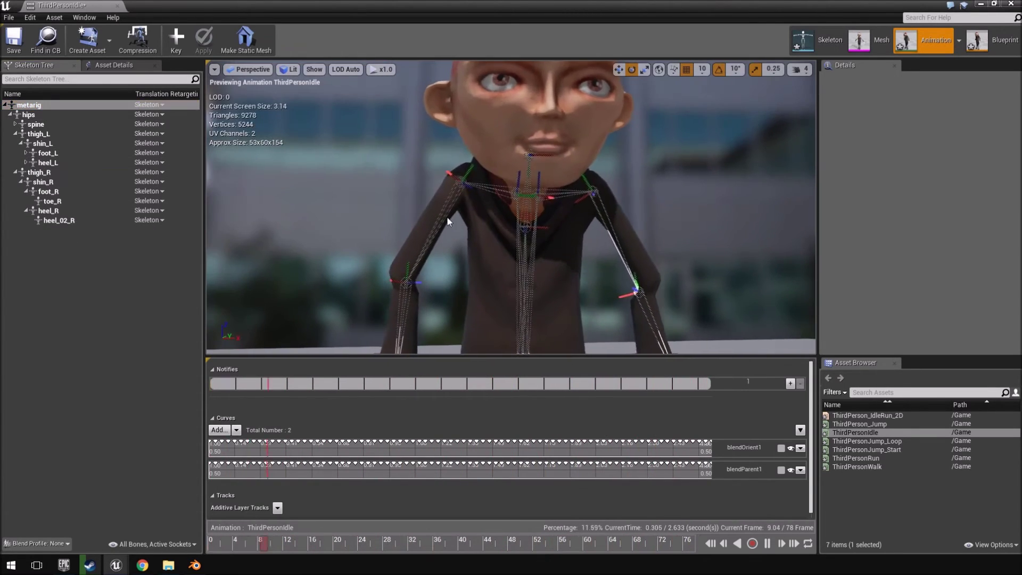
{"action": "left_click", "coordinate": [447, 218]}
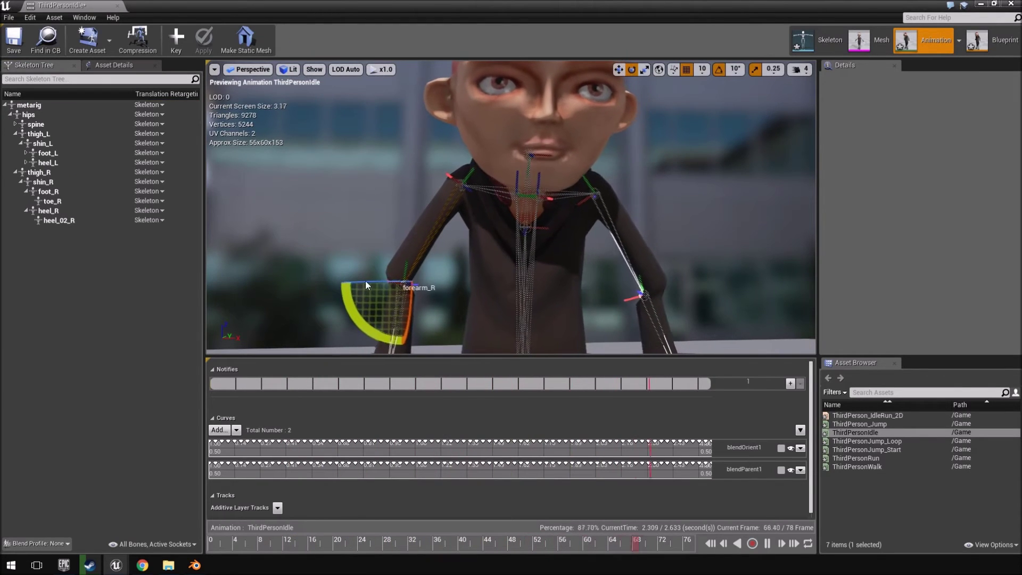
{"action": "middle_click_drag", "start_coordinate": [489, 279], "coordinate": [490, 245]}
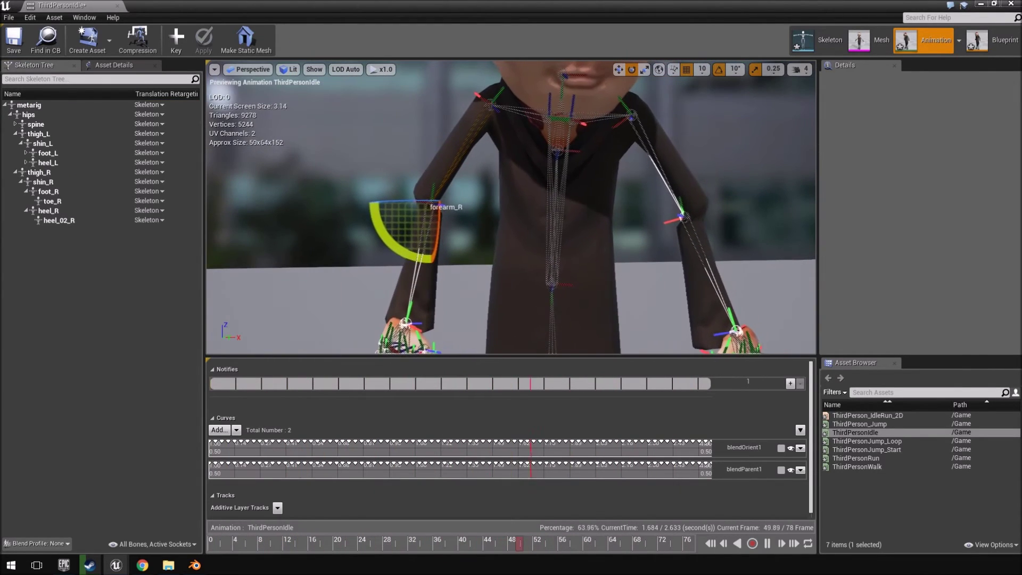
{"action": "double_click", "coordinate": [39, 122]}
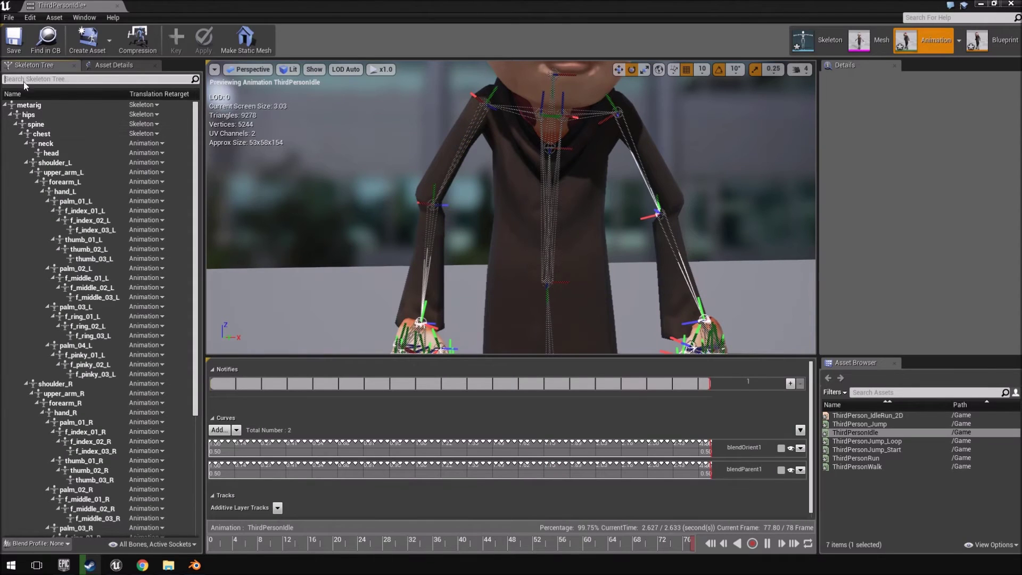
{"action": "left_click", "coordinate": [5, 107]}
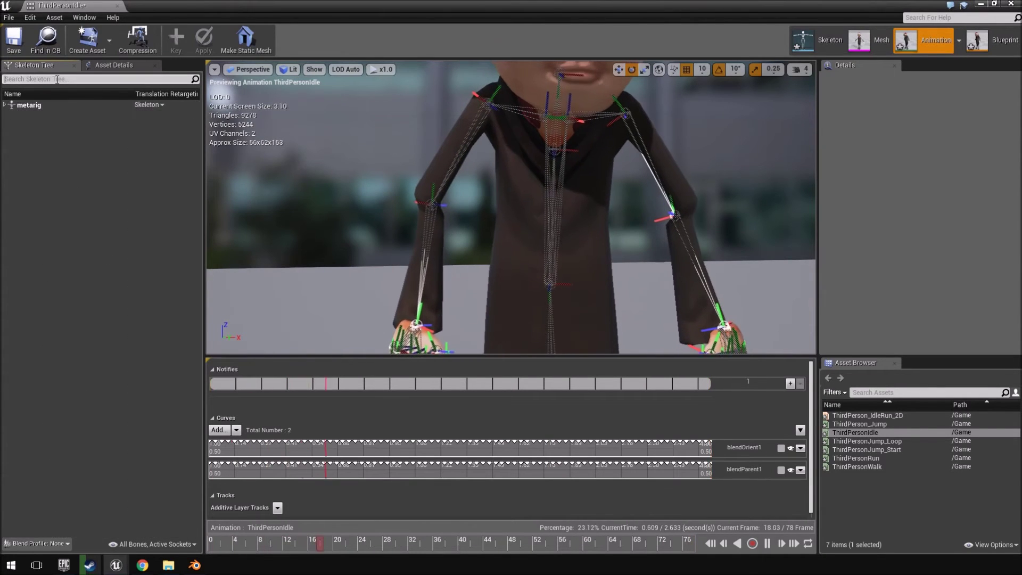
{"action": "left_click", "coordinate": [6, 106]}
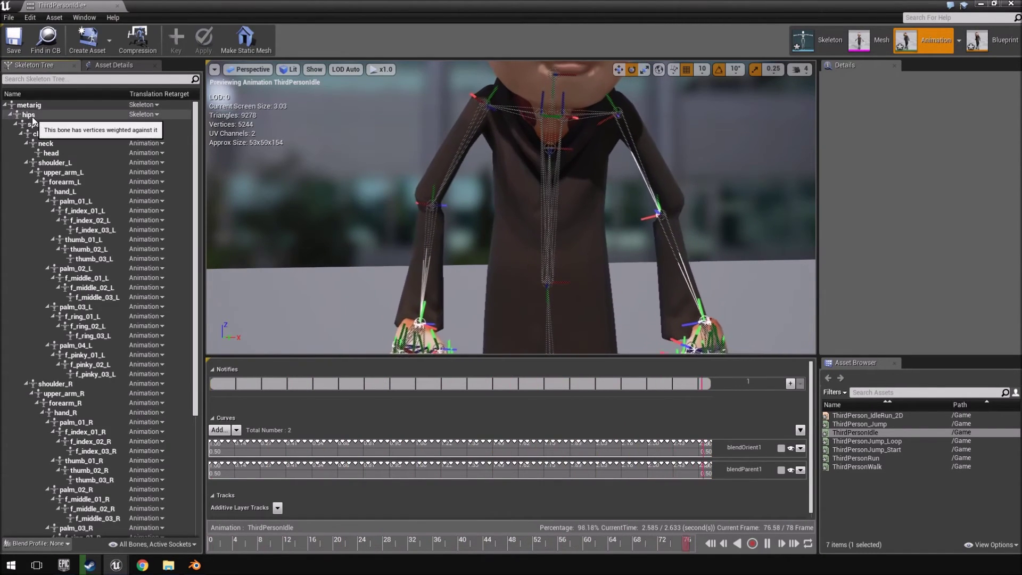
Step: Set the translation retargeting mode of the neck, head and shoulder_L bones to Skeleton
{"action": "left_click", "coordinate": [161, 144]}
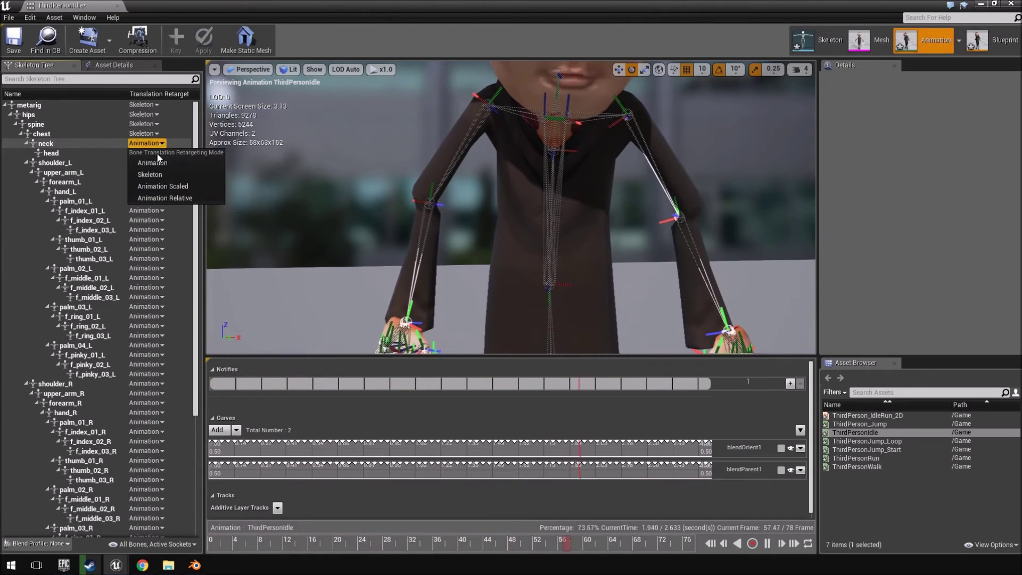
{"action": "left_click", "coordinate": [158, 173]}
{"action": "left_click", "coordinate": [151, 153]}
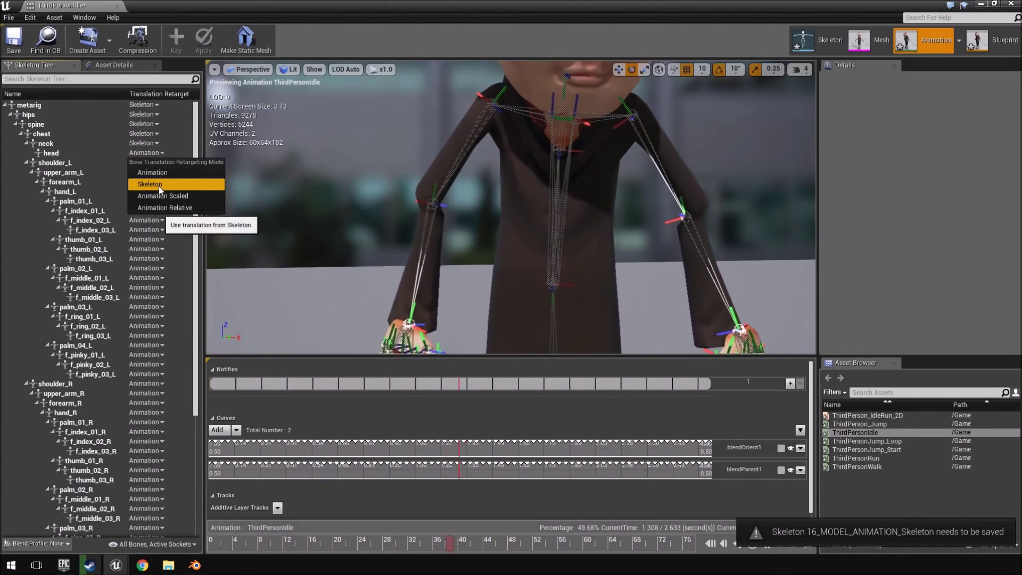
{"action": "left_click", "coordinate": [159, 186]}
{"action": "left_click", "coordinate": [151, 163]}
{"action": "left_click", "coordinate": [156, 193]}
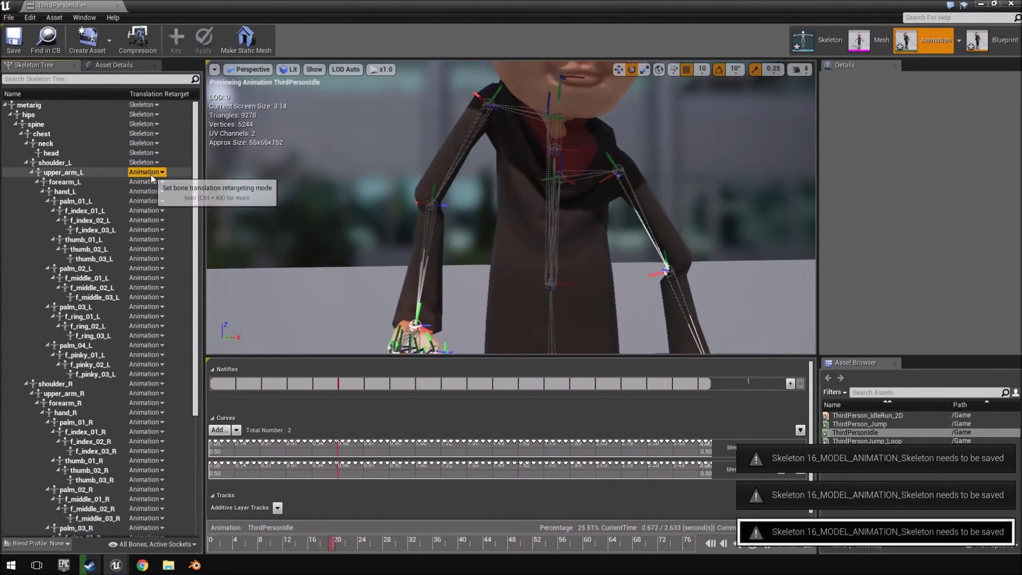
Step: Set the translation retargeting mode of the upper_arm_L, forearm_L and hand_L bones to Skeleton
{"action": "left_click", "coordinate": [152, 174]}
{"action": "left_click", "coordinate": [154, 203]}
{"action": "left_click", "coordinate": [149, 183]}
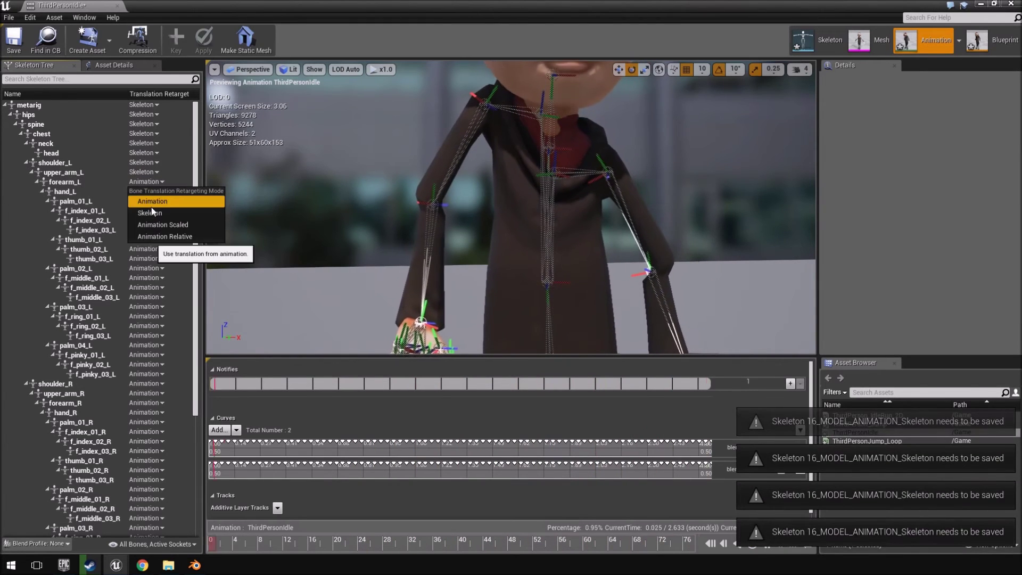
{"action": "left_click", "coordinate": [151, 212]}
{"action": "left_click", "coordinate": [147, 191]}
{"action": "left_click", "coordinate": [154, 222]}
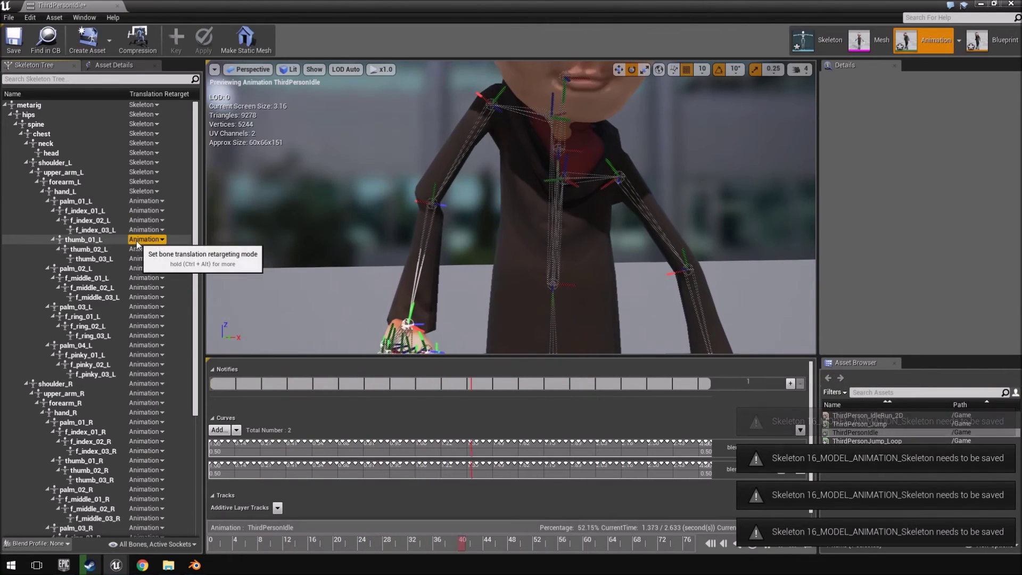
Step: Set the translation retargeting mode of the shoulder_R, upper_arm_R, forearm_R and hand_R bones to Skeleton
{"action": "scroll", "coordinate": [150, 359], "scroll_direction": "down", "scroll_amount": 3}
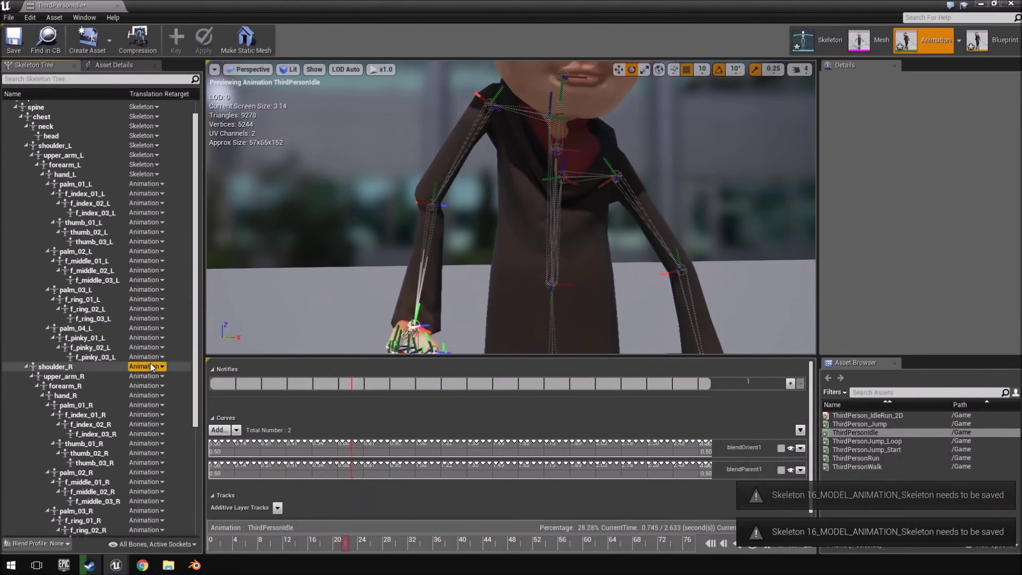
{"action": "left_click", "coordinate": [148, 350]}
{"action": "left_click", "coordinate": [151, 380]}
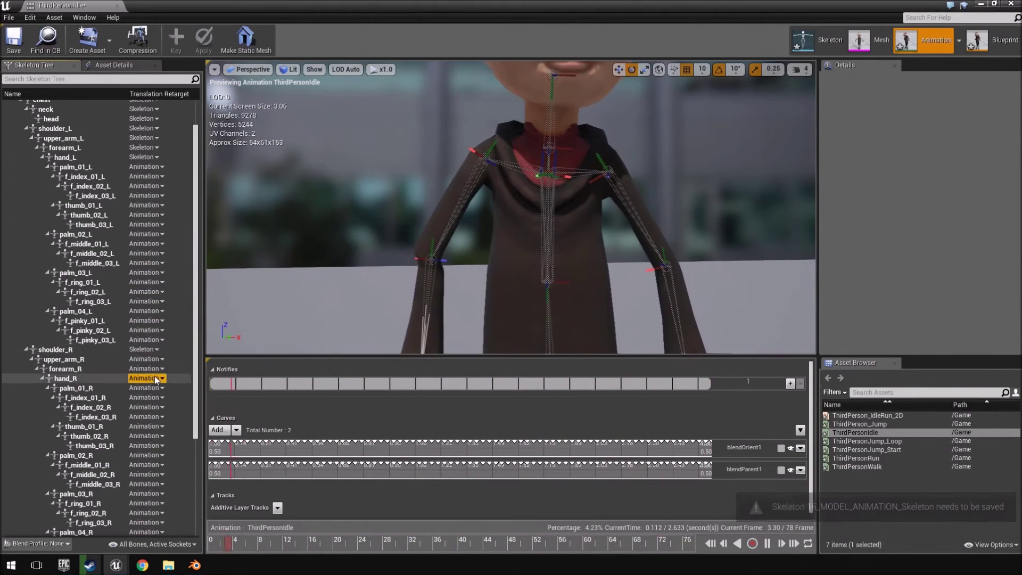
{"action": "left_click", "coordinate": [152, 360]}
{"action": "left_click", "coordinate": [164, 387]}
{"action": "left_click", "coordinate": [147, 368]}
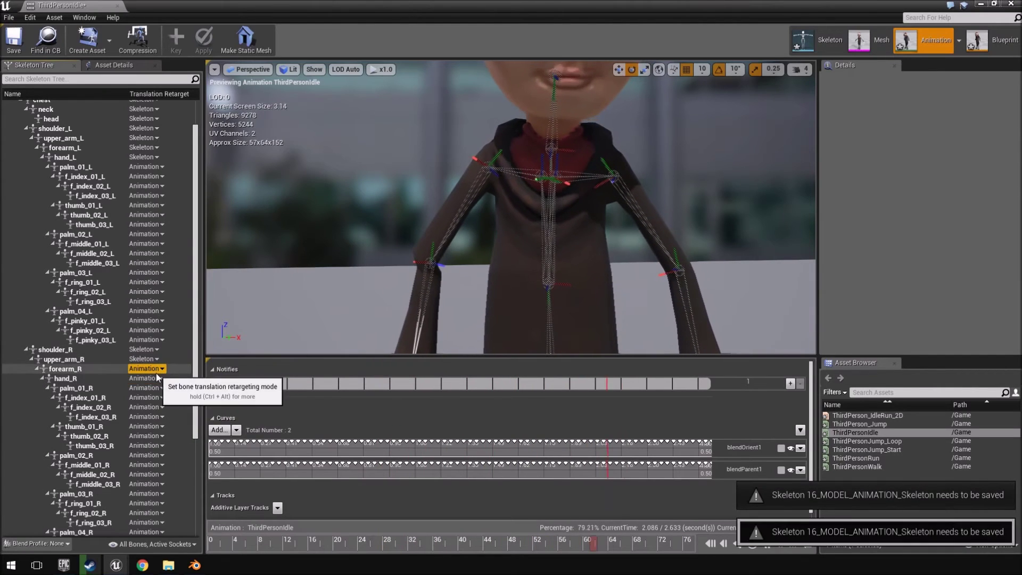
{"action": "left_click", "coordinate": [153, 400]}
{"action": "left_click", "coordinate": [150, 378]}
{"action": "left_click", "coordinate": [154, 409]}
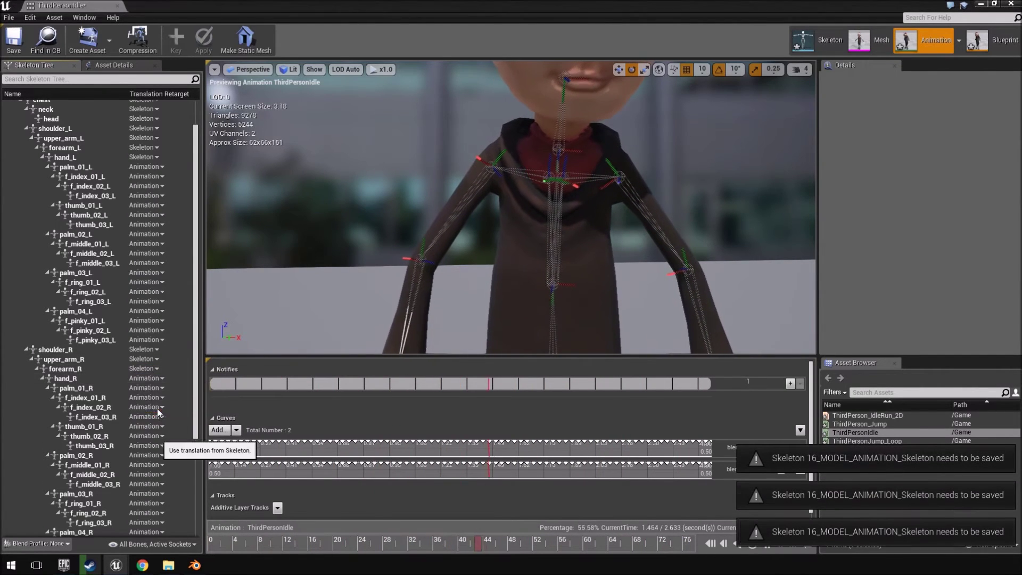
Step: Check the whole character in the idle preview, save the ThirdPersonIdle asset and close its editor
{"action": "scroll", "coordinate": [154, 399], "scroll_direction": "down", "scroll_amount": 6}
{"action": "right_click_drag", "start_coordinate": [654, 193], "coordinate": [347, 4]}
{"action": "key", "text": "s"}
{"action": "key", "text": "d"}
{"action": "key", "text": "w"}
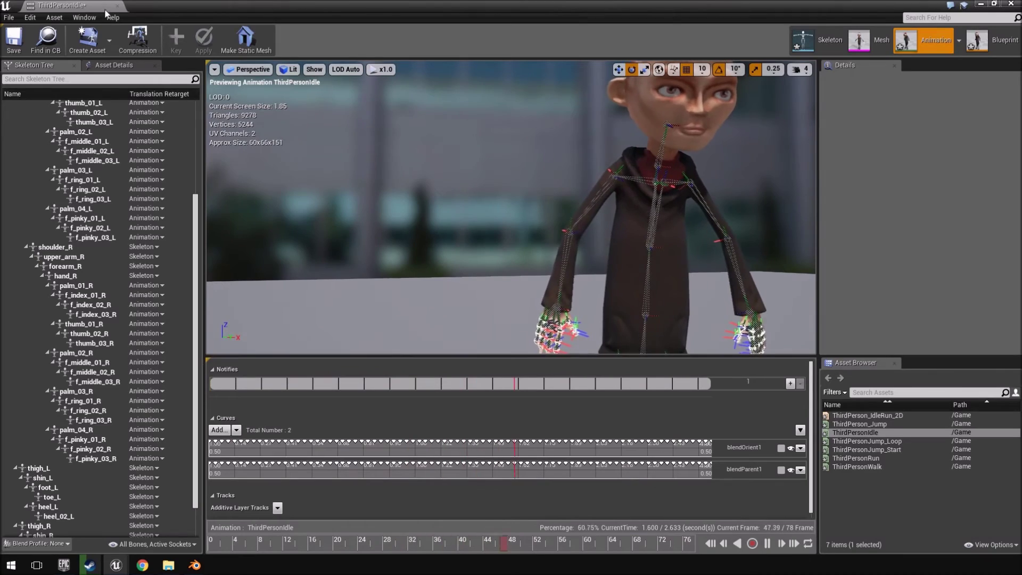
{"action": "left_click", "coordinate": [16, 43]}
{"action": "left_click", "coordinate": [117, 5]}
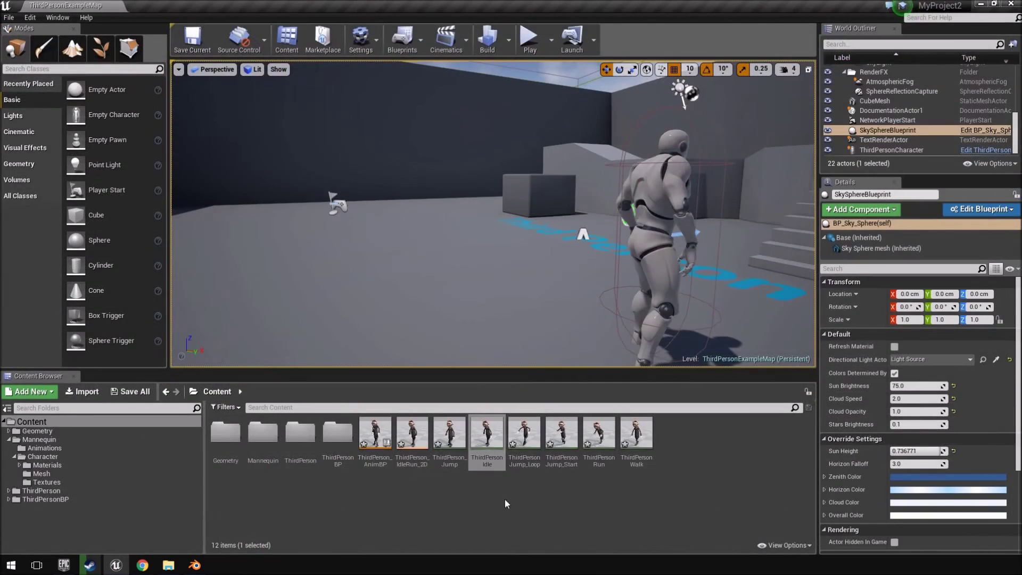
Step: Preview the ThirdPersonJump_Loop and ThirdPersonJump_Start animations on the boy character, closing each editor after viewing
{"action": "double_click", "coordinate": [522, 441]}
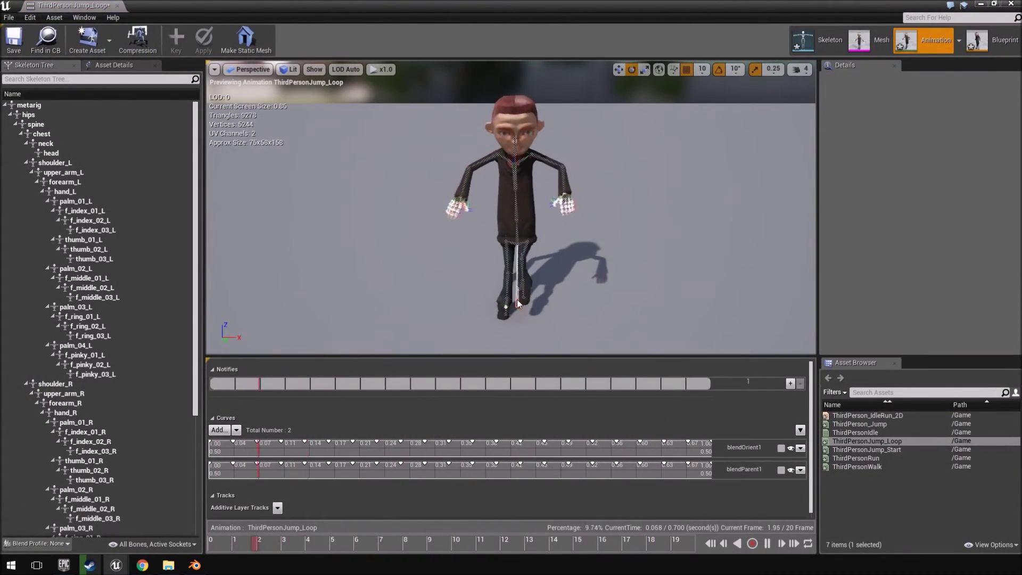
{"action": "left_click", "coordinate": [117, 5]}
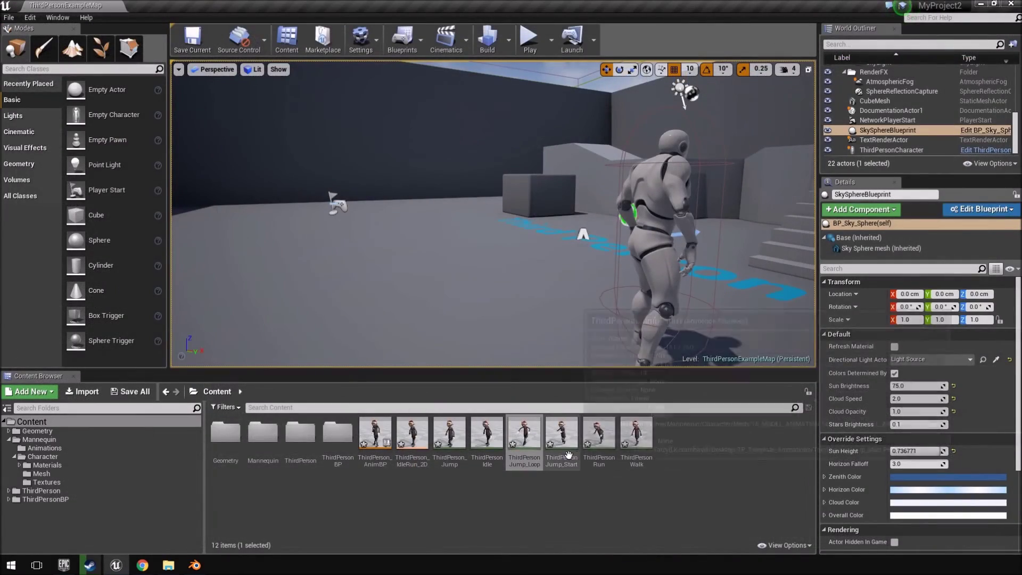
{"action": "left_click", "coordinate": [560, 442]}
{"action": "double_click", "coordinate": [560, 442]}
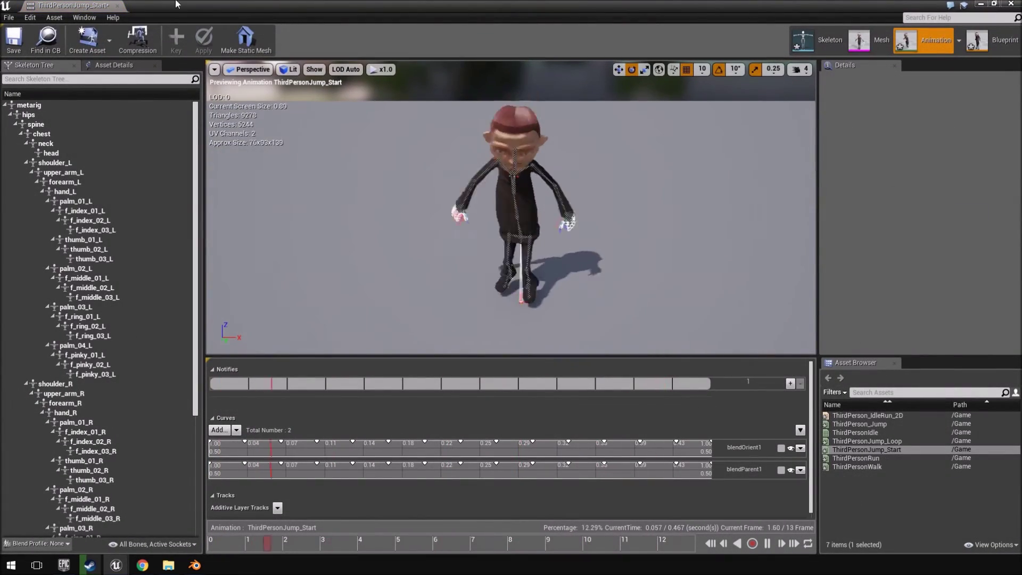
{"action": "left_click", "coordinate": [116, 5]}
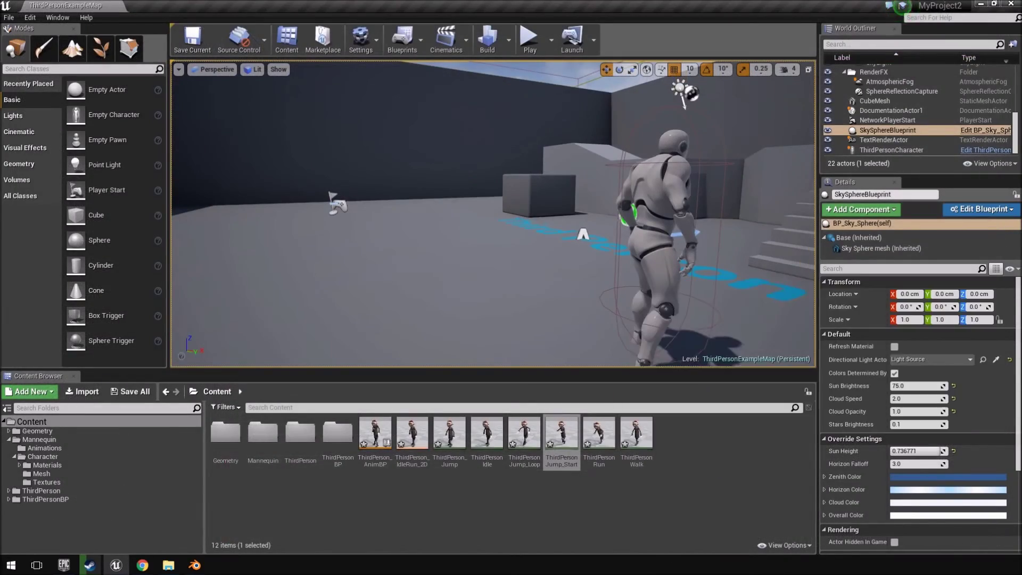
Step: Place the ThirdPersonWalk, ThirdPersonRun and ThirdPersonJump_Start animations side by side on the level floor near the mannequin
{"action": "right_click_drag", "start_coordinate": [383, 258], "coordinate": [374, 218]}
{"action": "left_click_drag", "start_coordinate": [633, 436], "coordinate": [628, 330]}
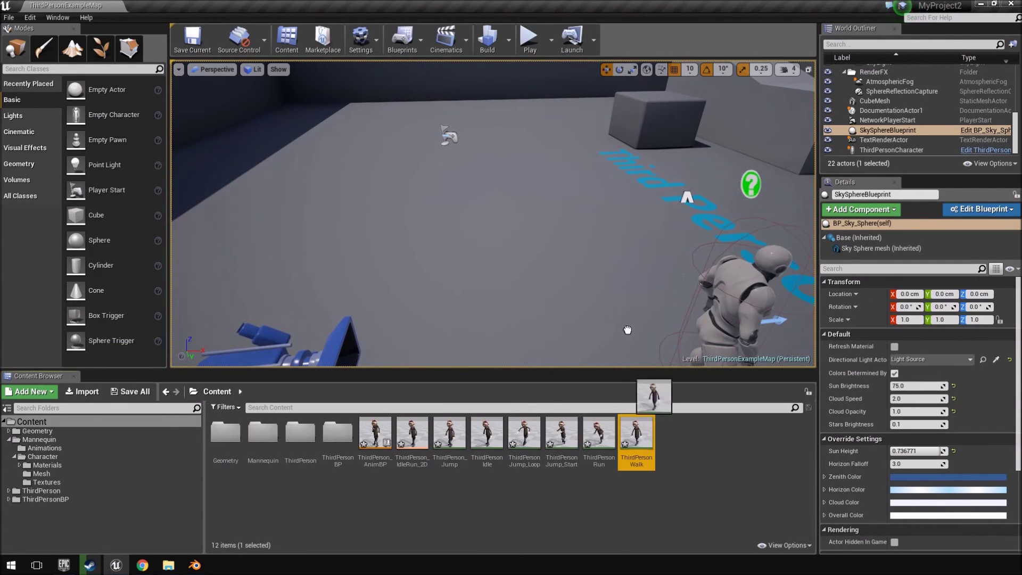
{"action": "left_click_drag", "start_coordinate": [621, 249], "coordinate": [621, 249]}
{"action": "left_click_drag", "start_coordinate": [561, 433], "coordinate": [553, 242]}
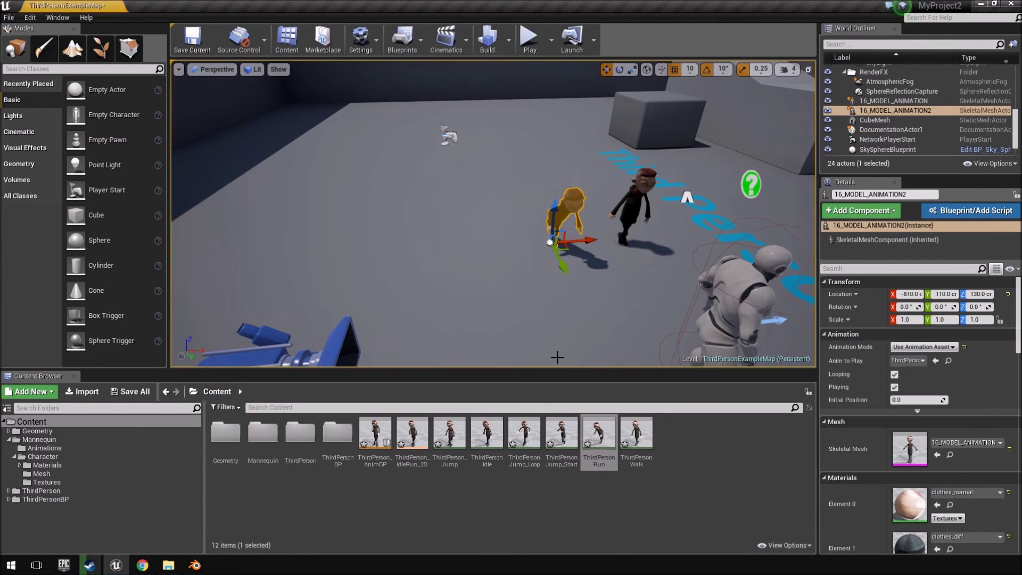
Step: Add the ThirdPersonJump_Loop, ThirdPersonIdle and ThirdPerson_Jump animations to the row in the level and adjust the last character's position
{"action": "left_click_drag", "start_coordinate": [524, 434], "coordinate": [500, 253]}
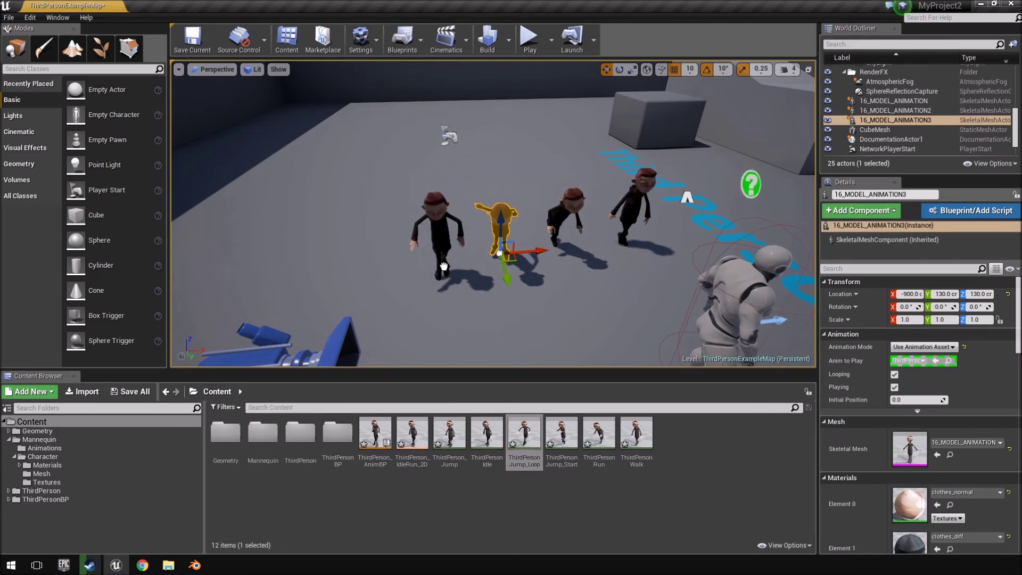
{"action": "left_click_drag", "start_coordinate": [486, 434], "coordinate": [437, 256]}
{"action": "left_click_drag", "start_coordinate": [361, 259], "coordinate": [322, 287]}
{"action": "right_click_drag", "start_coordinate": [495, 326], "coordinate": [491, 325]}
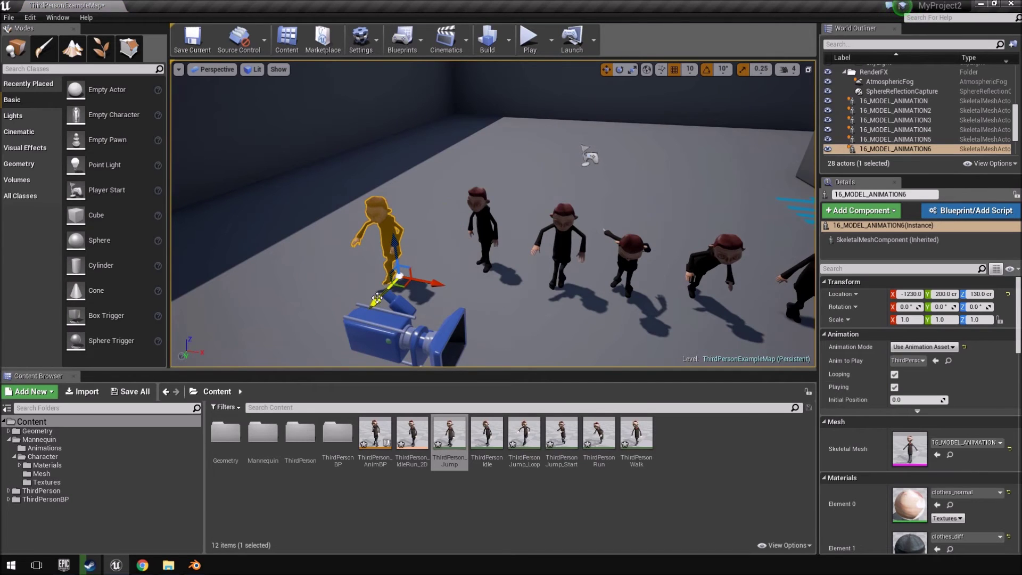
Step: Run the level in Simulate mode and inspect the row of animated boy characters from several sides
{"action": "left_click", "coordinate": [551, 41]}
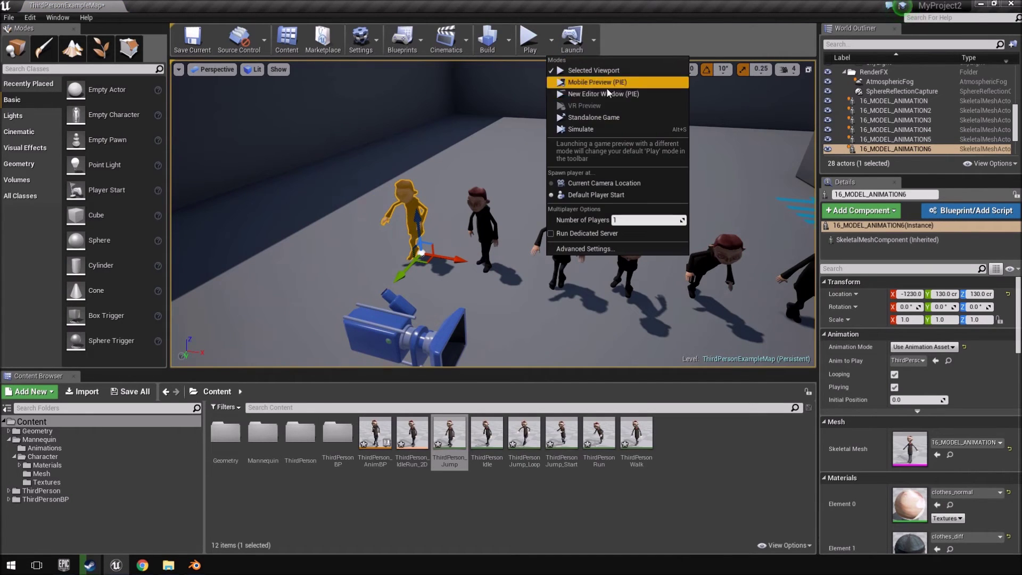
{"action": "left_click", "coordinate": [580, 129]}
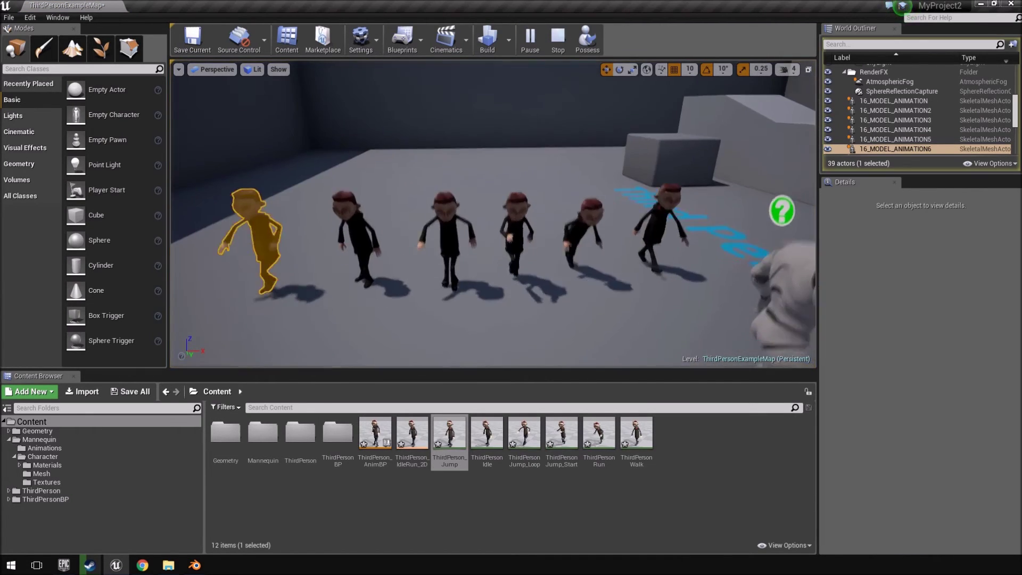
{"action": "right_click_drag", "start_coordinate": [493, 213], "coordinate": [266, 208]}
{"action": "key", "text": "w"}
{"action": "key", "text": "w"}
{"action": "key", "text": "w"}
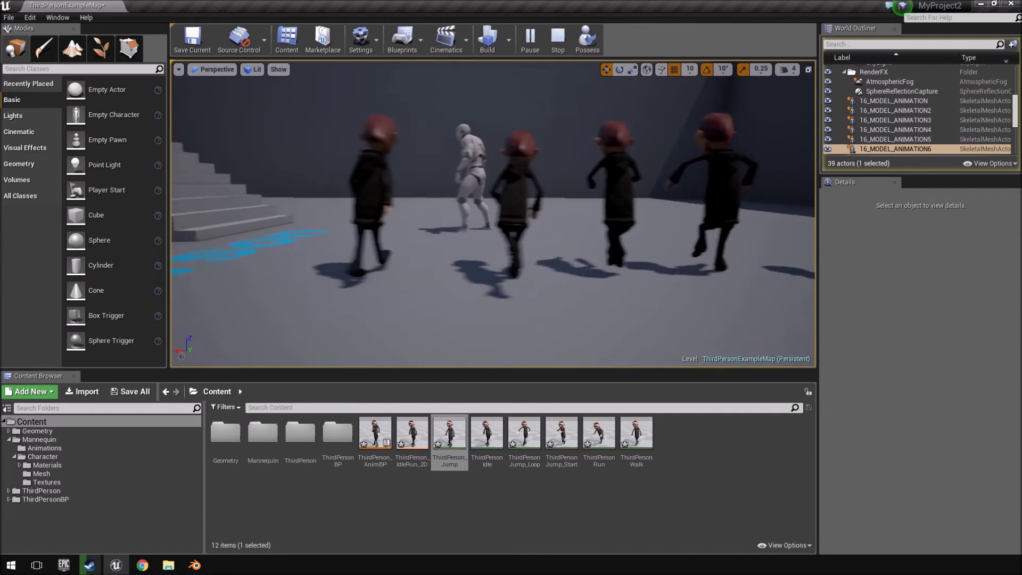
{"action": "right_click_drag", "start_coordinate": [493, 214], "coordinate": [660, 214]}
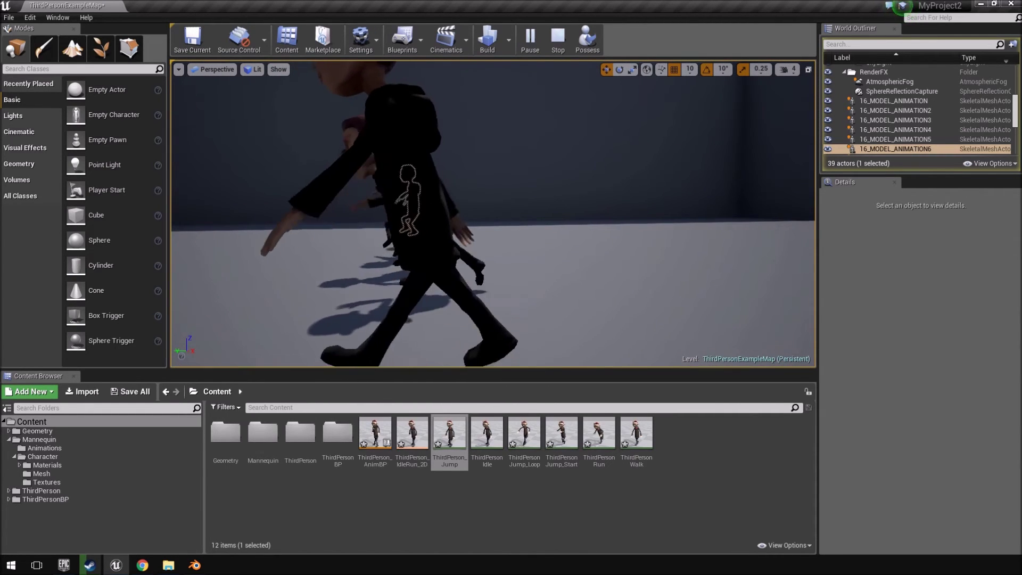
{"action": "key", "text": "a"}
{"action": "right_click_drag", "start_coordinate": [493, 213], "coordinate": [612, 207]}
{"action": "key", "text": "e"}
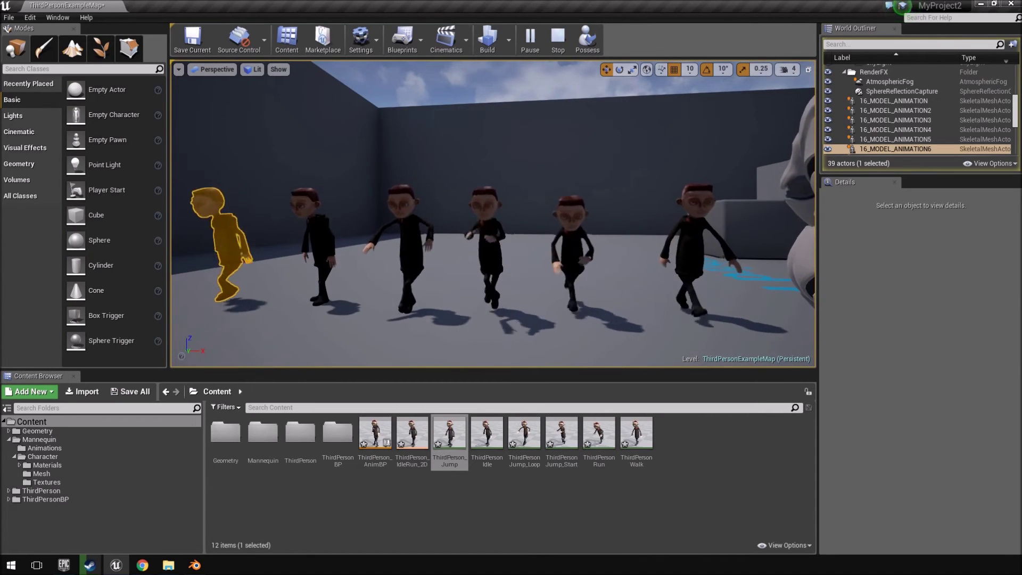
Step: Switch to Blender, select the boy's metarig armature and put it in Pose Mode
{"action": "left_click", "coordinate": [194, 565]}
{"action": "left_click", "coordinate": [62, 520]}
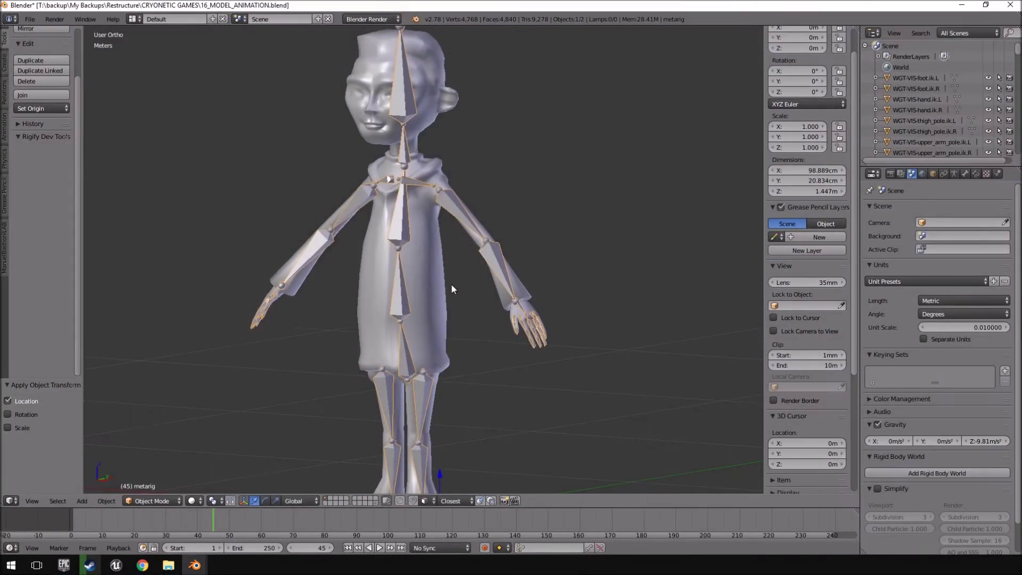
{"action": "right_click", "coordinate": [400, 218]}
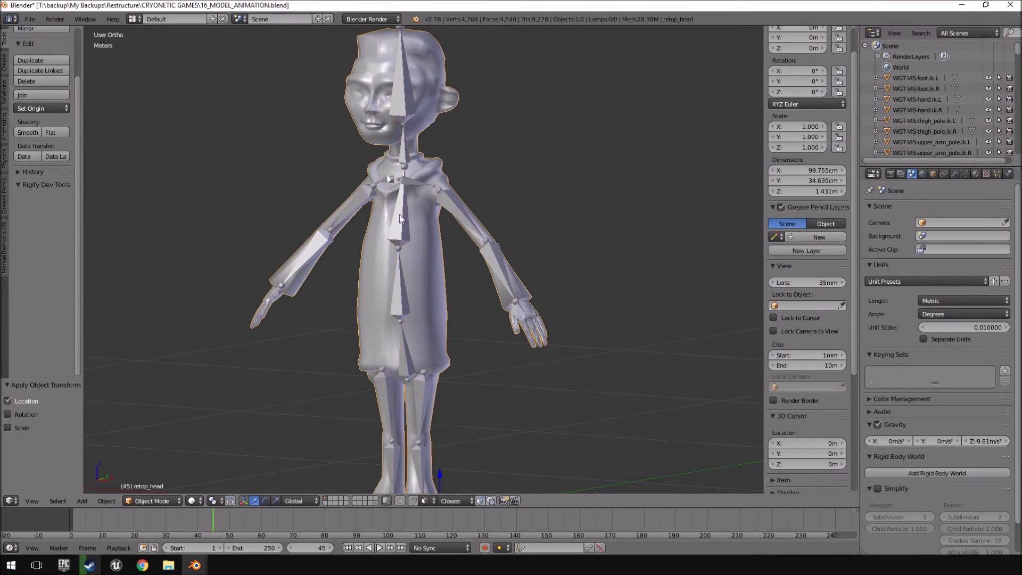
{"action": "right_click", "coordinate": [404, 147]}
{"action": "middle_click_drag", "start_coordinate": [404, 147], "coordinate": [423, 160]}
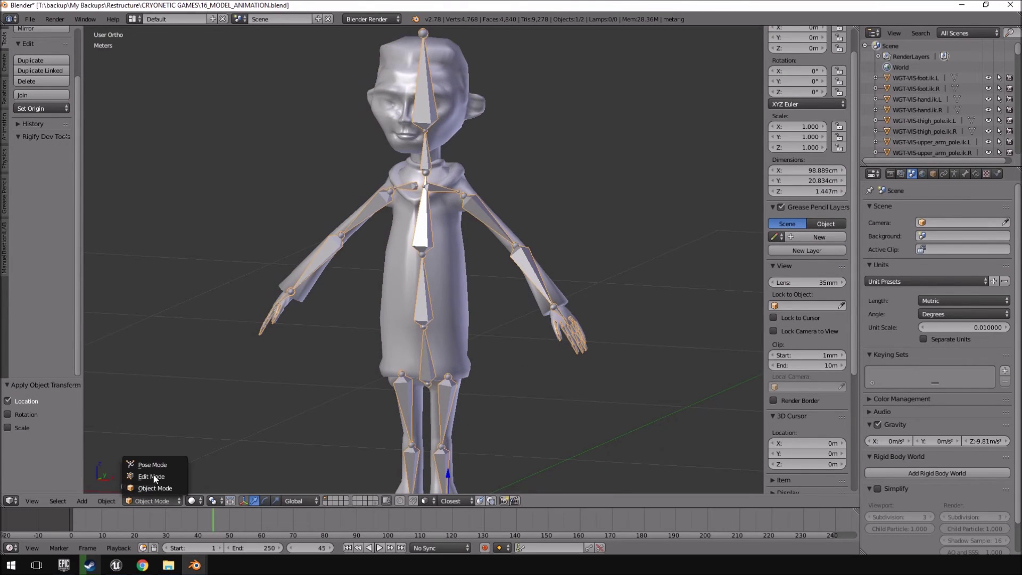
{"action": "left_click", "coordinate": [152, 464]}
Step: Test-rotate the neck, chest and left shoulder bones of the metarig, cancelling each rotation
{"action": "right_click", "coordinate": [416, 159]}
{"action": "right_click", "coordinate": [425, 154]}
{"action": "key", "text": "r"}
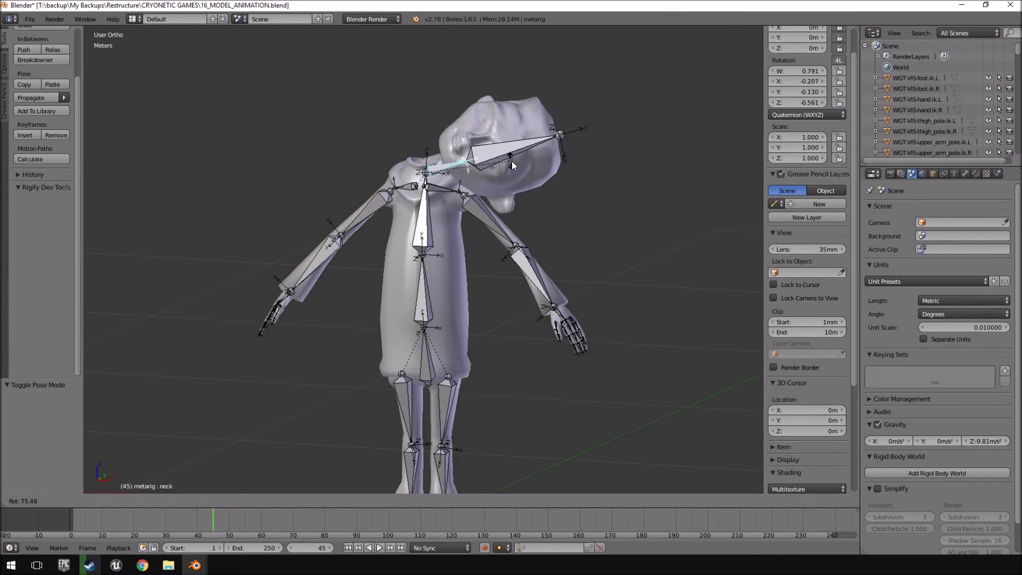
{"action": "right_click", "coordinate": [509, 164]}
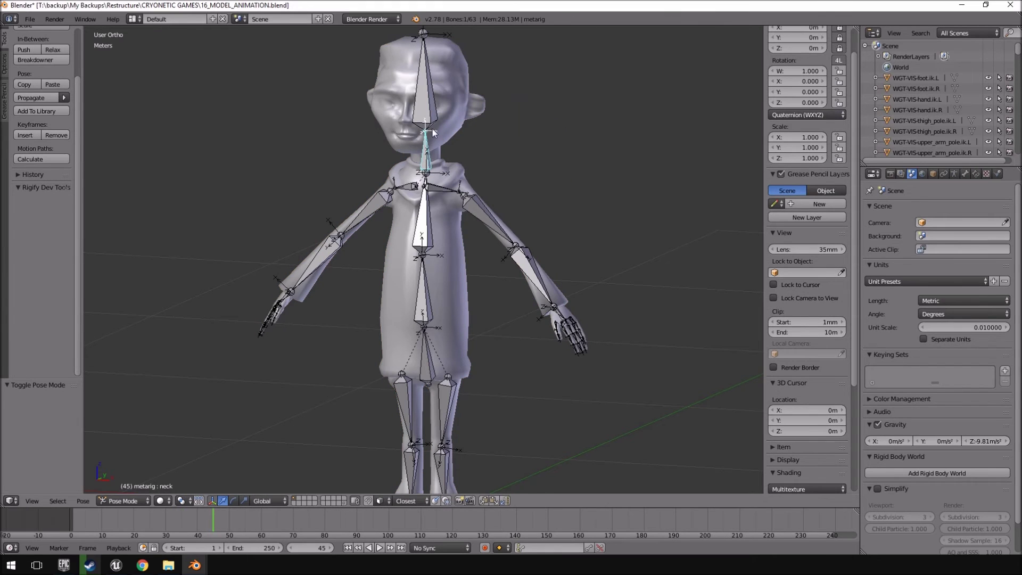
{"action": "right_click", "coordinate": [425, 186]}
{"action": "key", "text": "r"}
{"action": "key", "text": "Escape"}
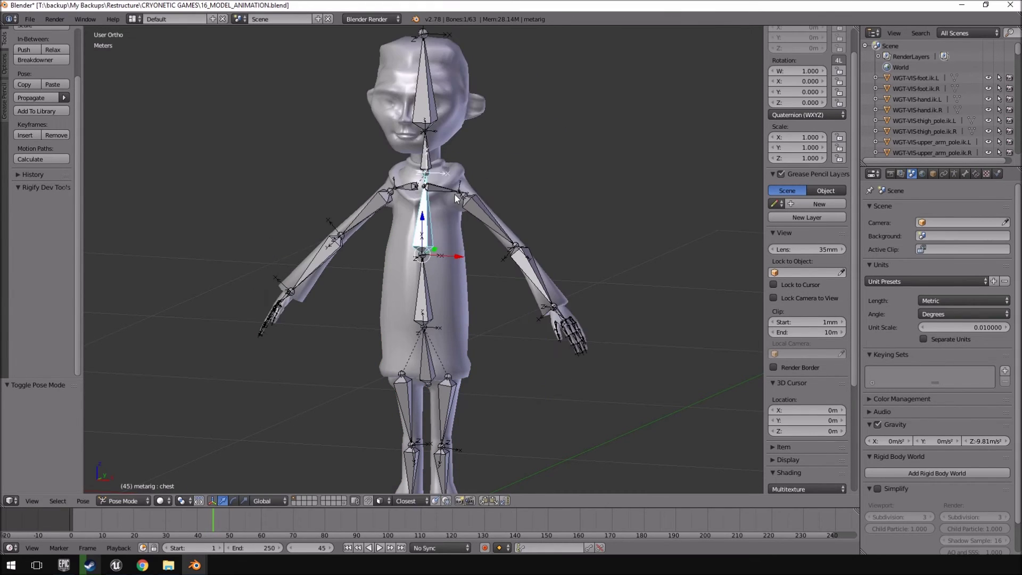
{"action": "right_click", "coordinate": [456, 199]}
{"action": "key", "text": "r"}
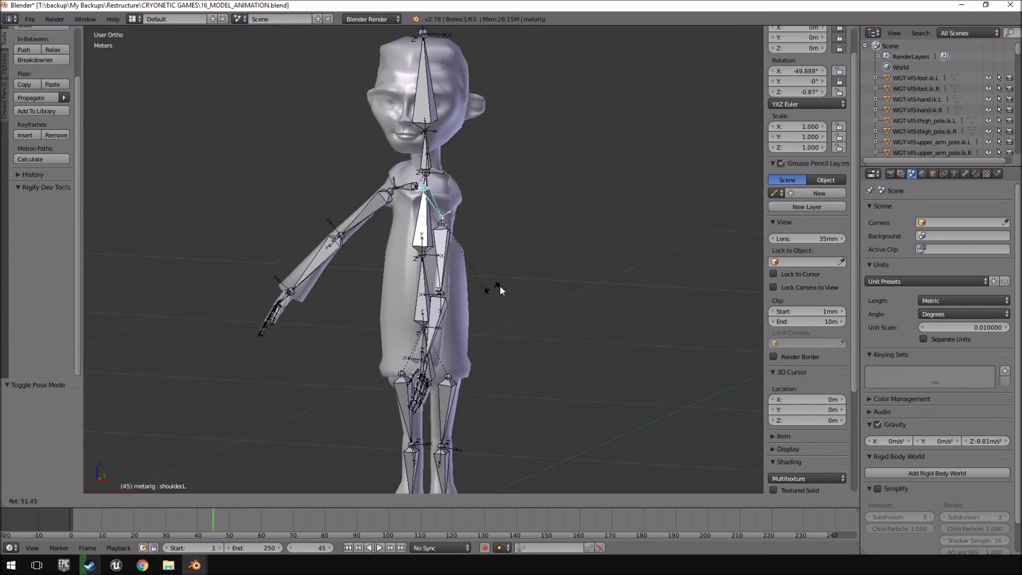
{"action": "key", "text": "Escape"}
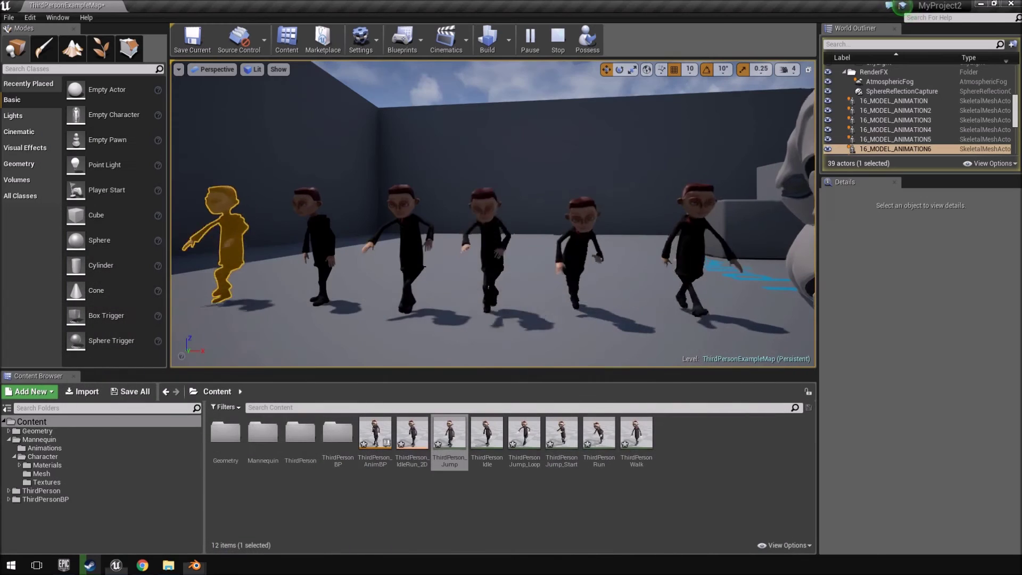
Step: Switch back to Unreal Editor, inspect the simulated characters beside the mannequin and stop the simulation
{"action": "right_click_drag", "start_coordinate": [493, 213], "coordinate": [630, 223]}
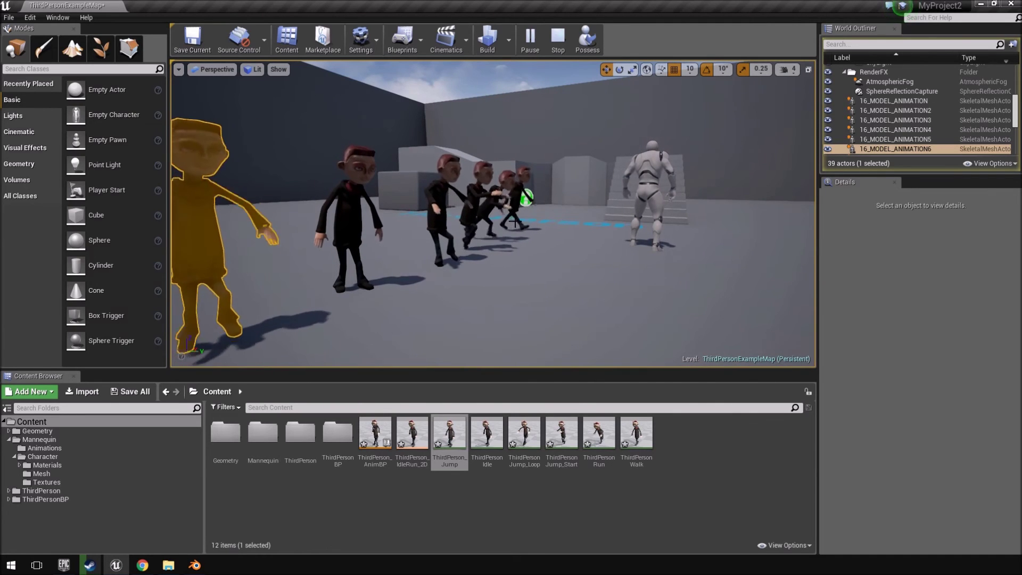
{"action": "right_click_drag", "start_coordinate": [388, 223], "coordinate": [281, 224]}
{"action": "key", "text": "w"}
{"action": "key", "text": "s"}
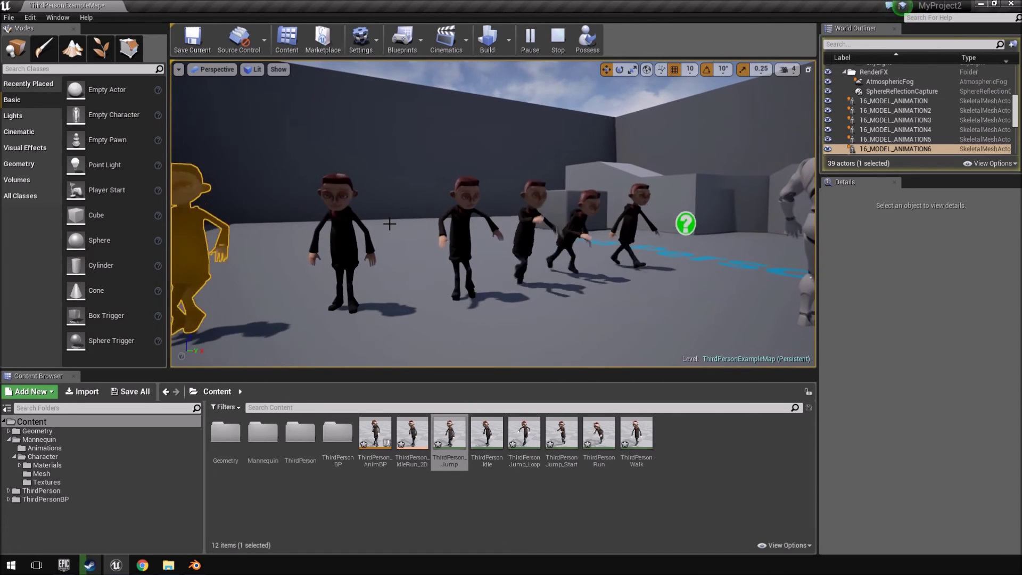
{"action": "key", "text": "Escape"}
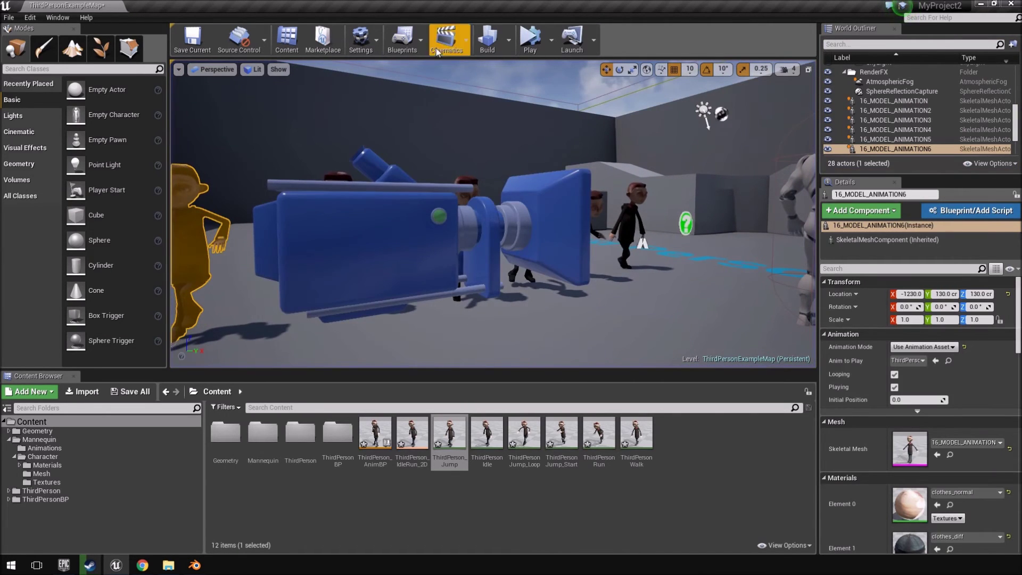
Step: Select the mannequin ThirdPersonCharacter in the level and locate its blueprint asset in the project content
{"action": "mouse_move", "coordinate": [539, 198]}
{"action": "right_mouse_down"}
{"action": "mouse_move", "coordinate": [399, 202]}
{"action": "mouse_move", "coordinate": [399, 256]}
{"action": "mouse_move", "coordinate": [538, 198]}
{"action": "right_mouse_up"}
{"action": "key", "text": "d"}
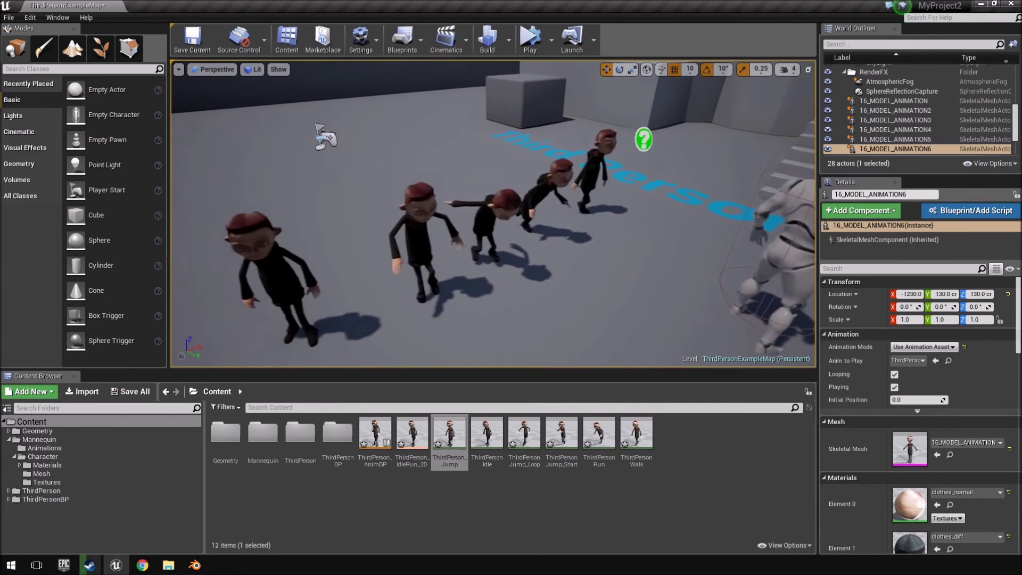
{"action": "right_click_drag", "start_coordinate": [402, 194], "coordinate": [519, 259]}
{"action": "left_click", "coordinate": [455, 181], "text": "ctrl"}
{"action": "left_click", "coordinate": [517, 245]}
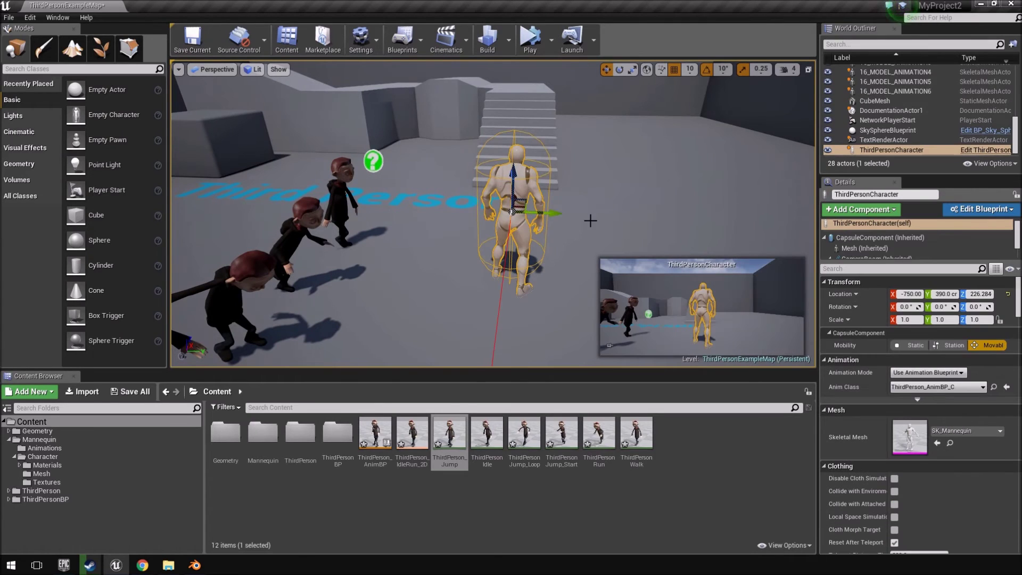
{"action": "left_click", "coordinate": [523, 190]}
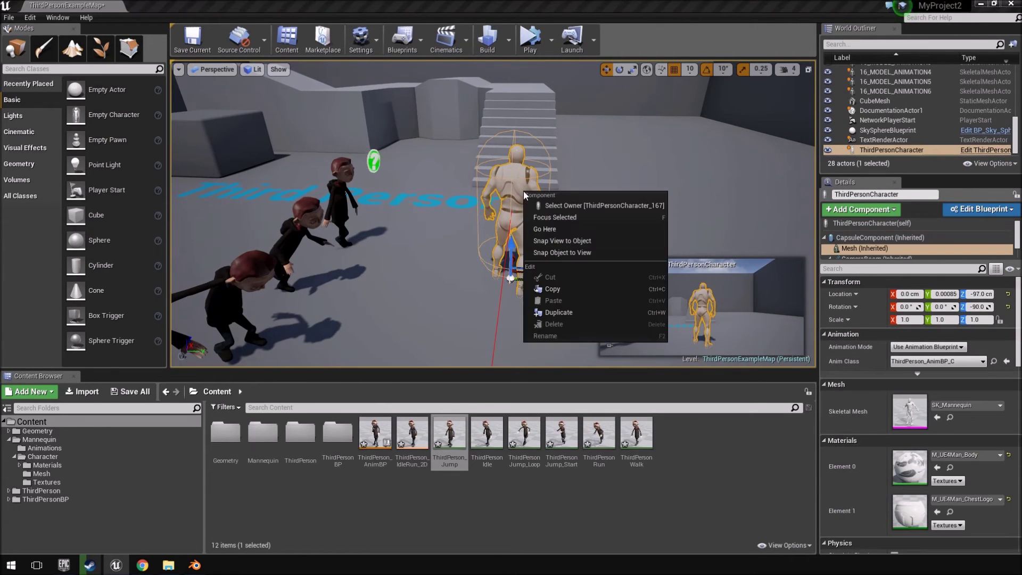
{"action": "right_click", "coordinate": [523, 191]}
{"action": "left_click", "coordinate": [599, 233]}
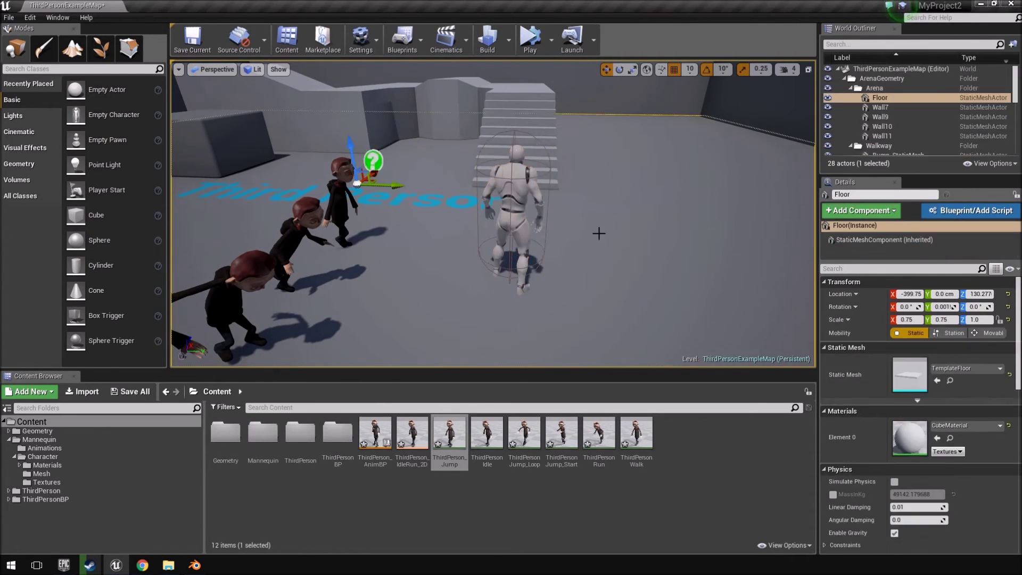
{"action": "left_click", "coordinate": [525, 172]}
{"action": "right_click", "coordinate": [524, 179]}
{"action": "left_click", "coordinate": [564, 193]}
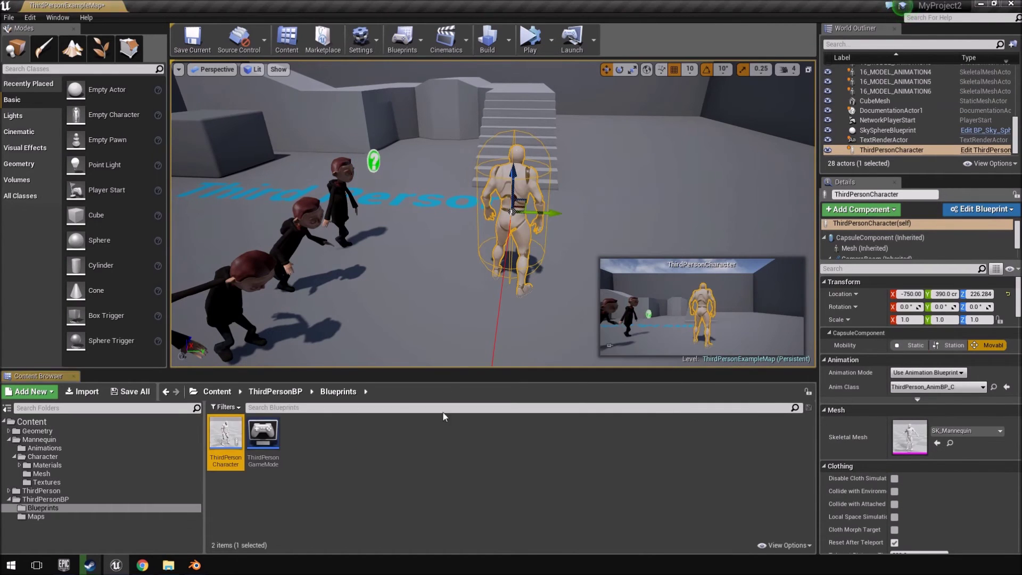
Step: Open the ThirdPersonCharacter blueprint, select its Mesh component in the 3D preview and shrink the editor to a floating window
{"action": "double_click", "coordinate": [226, 435]}
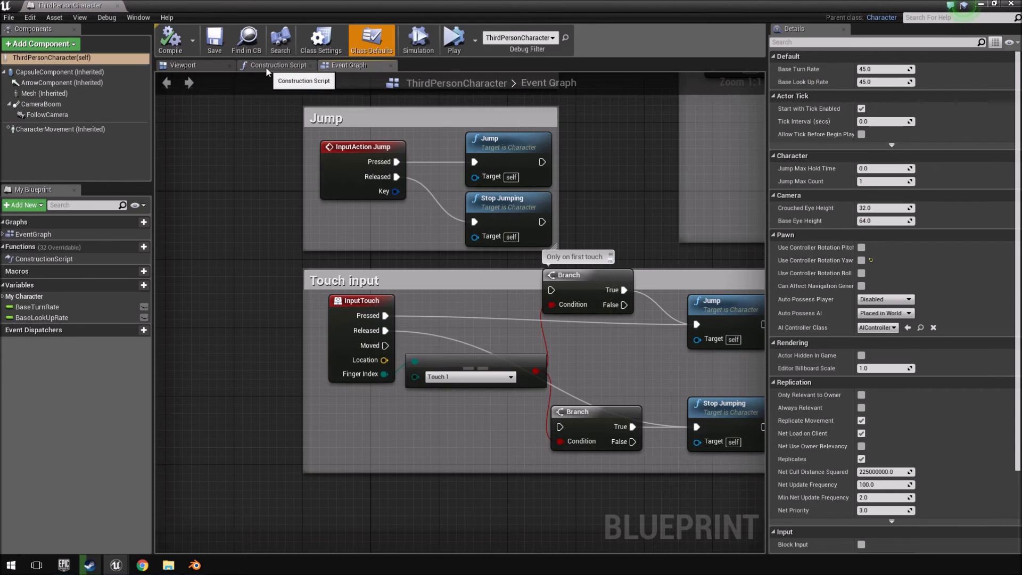
{"action": "left_click", "coordinate": [202, 64]}
{"action": "left_click", "coordinate": [449, 273]}
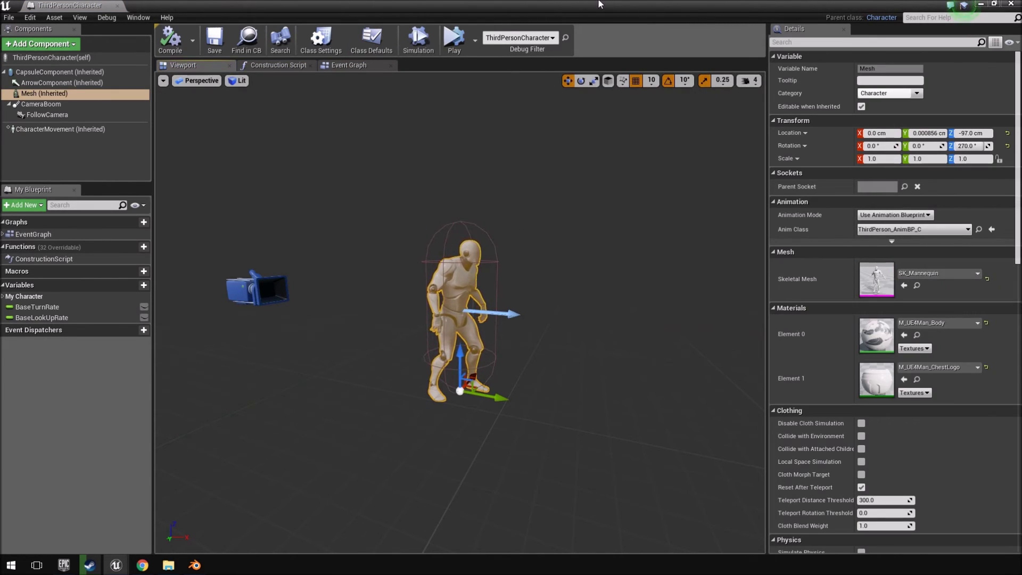
{"action": "left_click", "coordinate": [993, 3]}
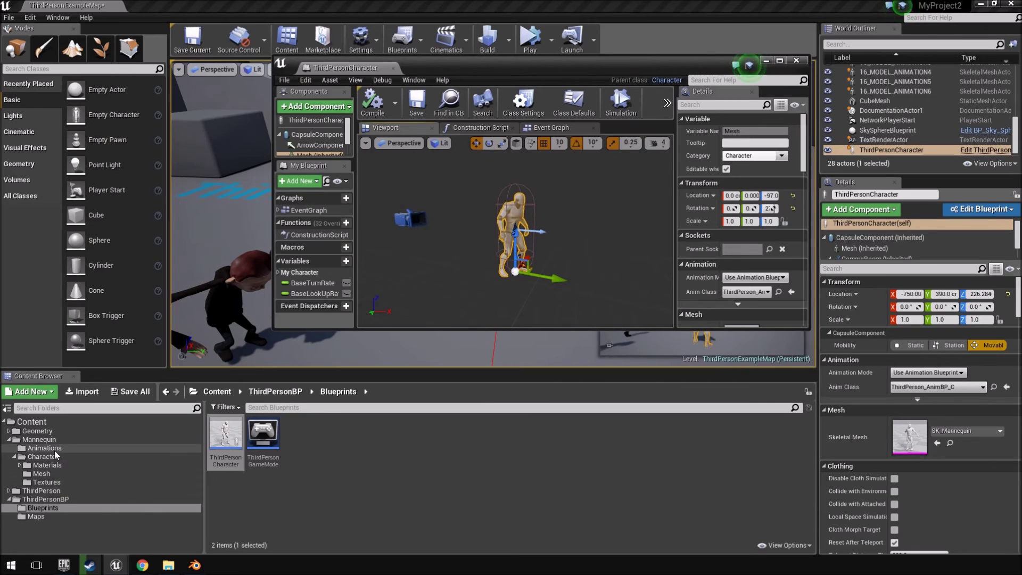
Step: Assign the 16_MODEL_ANIMATION mesh from the Mannequin/Character/Mesh folder as the Mesh component's skeletal mesh
{"action": "left_click", "coordinate": [50, 500]}
{"action": "left_click", "coordinate": [48, 490]}
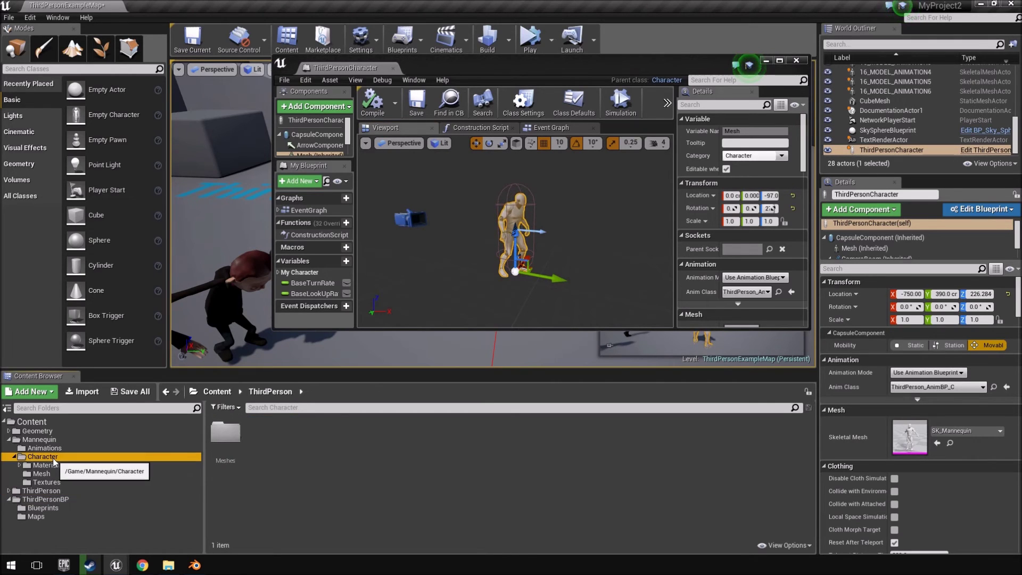
{"action": "left_click", "coordinate": [53, 458]}
{"action": "double_click", "coordinate": [253, 447]}
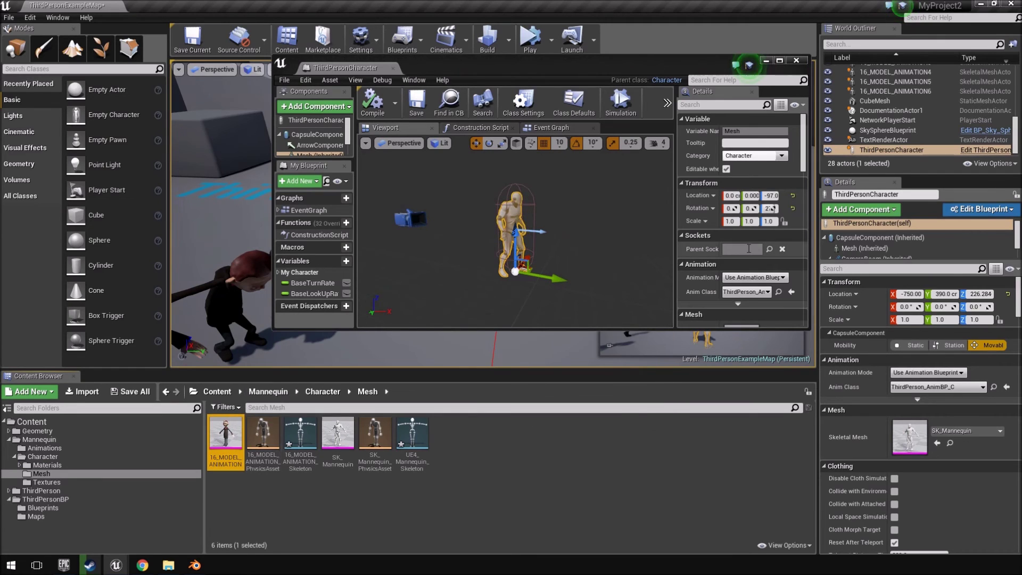
{"action": "scroll", "coordinate": [739, 257], "scroll_direction": "down", "scroll_amount": 3}
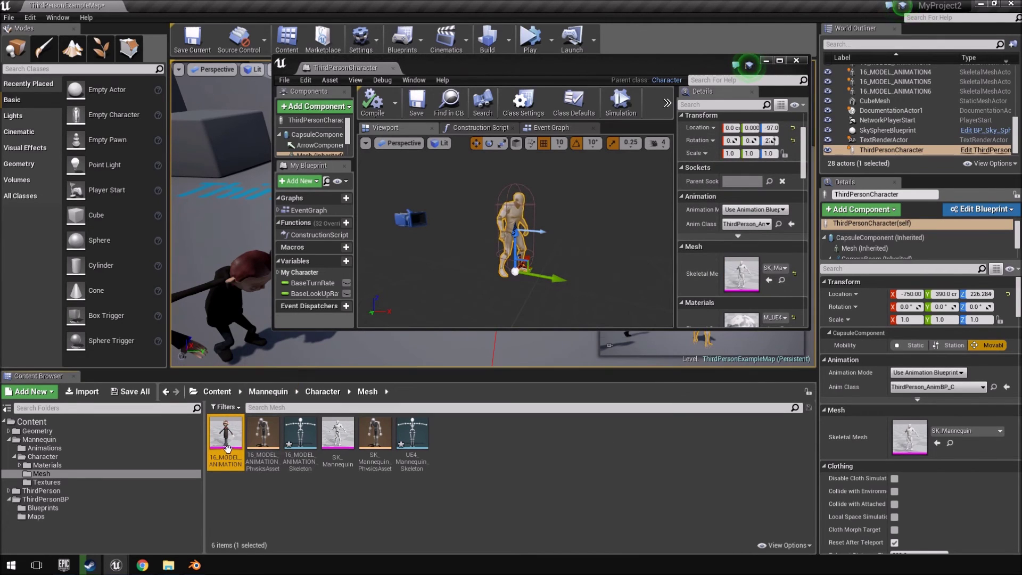
{"action": "left_click", "coordinate": [769, 280]}
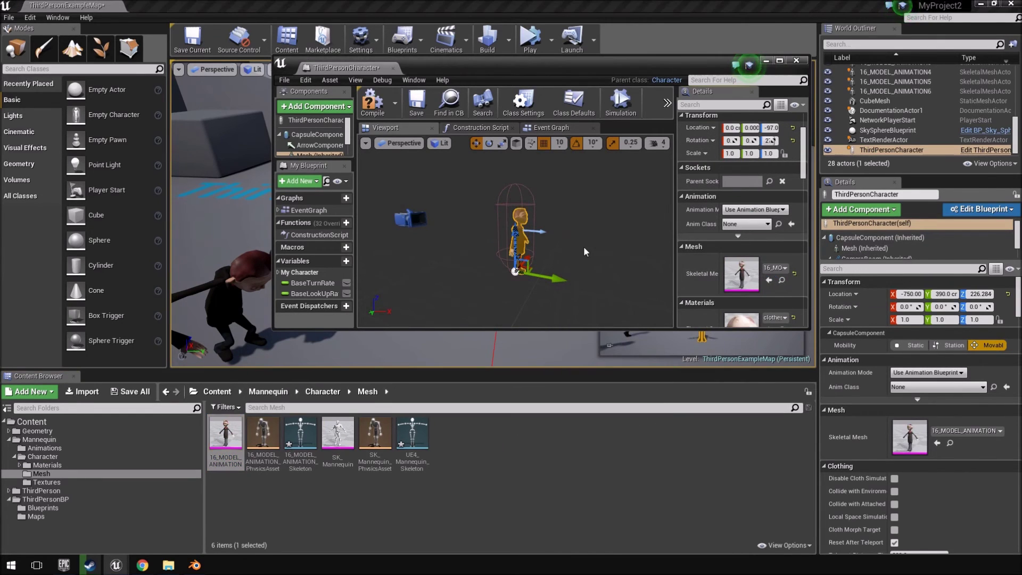
{"action": "scroll", "coordinate": [585, 252], "scroll_direction": "up", "scroll_amount": 5}
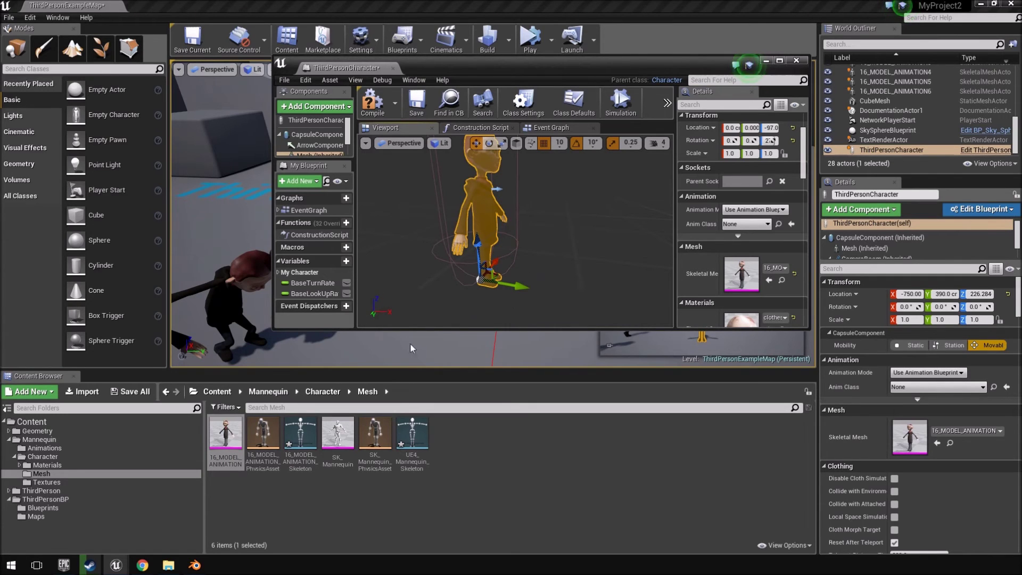
Step: Force-delete all the original mannequin assets in the Mannequin/Animations folder, from ThirdPerson_AnimBP through ThirdPersonWalk
{"action": "left_click", "coordinate": [57, 449]}
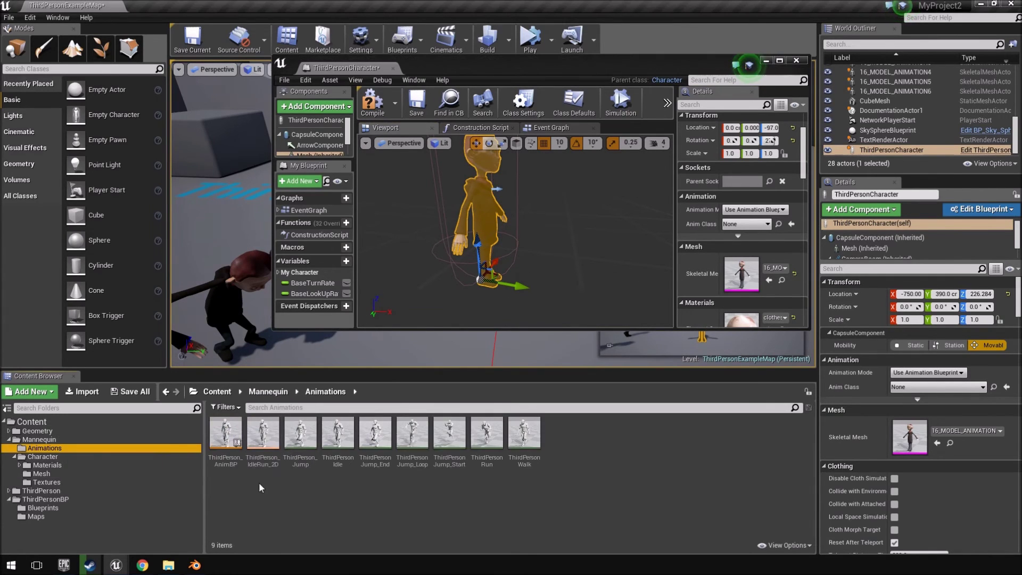
{"action": "left_click", "coordinate": [230, 451]}
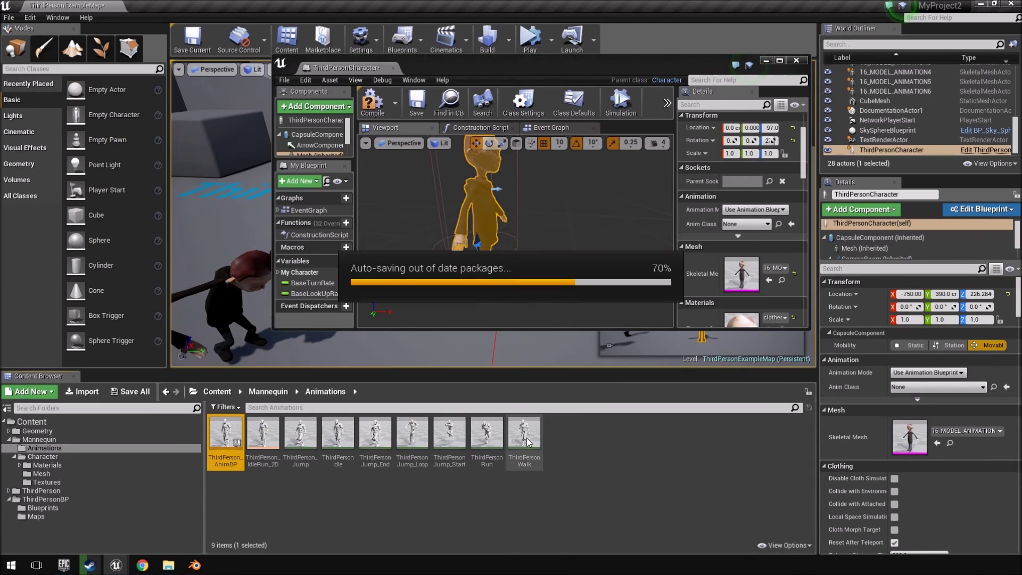
{"action": "left_click", "coordinate": [525, 443], "text": "shift"}
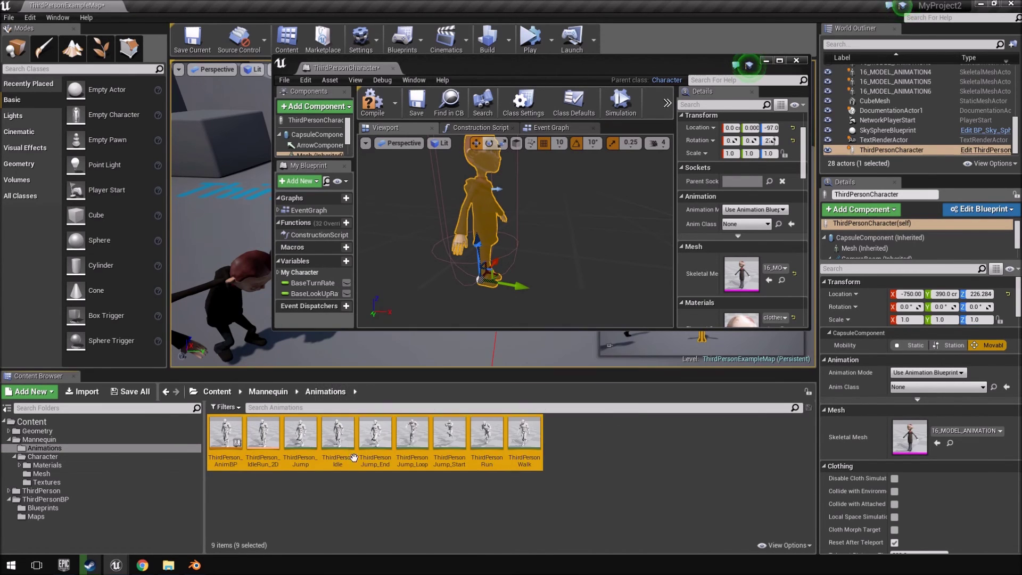
{"action": "key", "text": "Delete"}
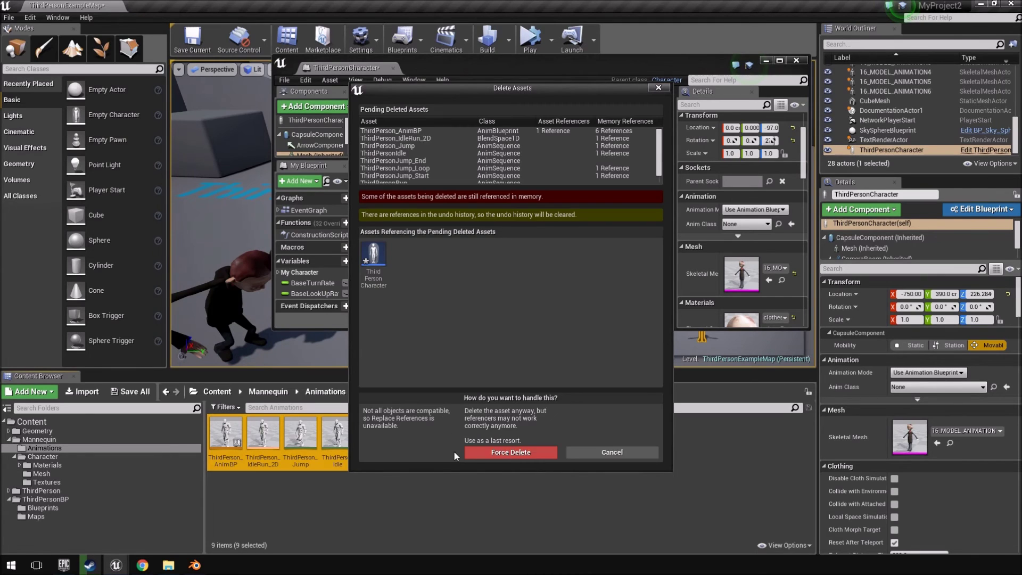
{"action": "left_click", "coordinate": [495, 452]}
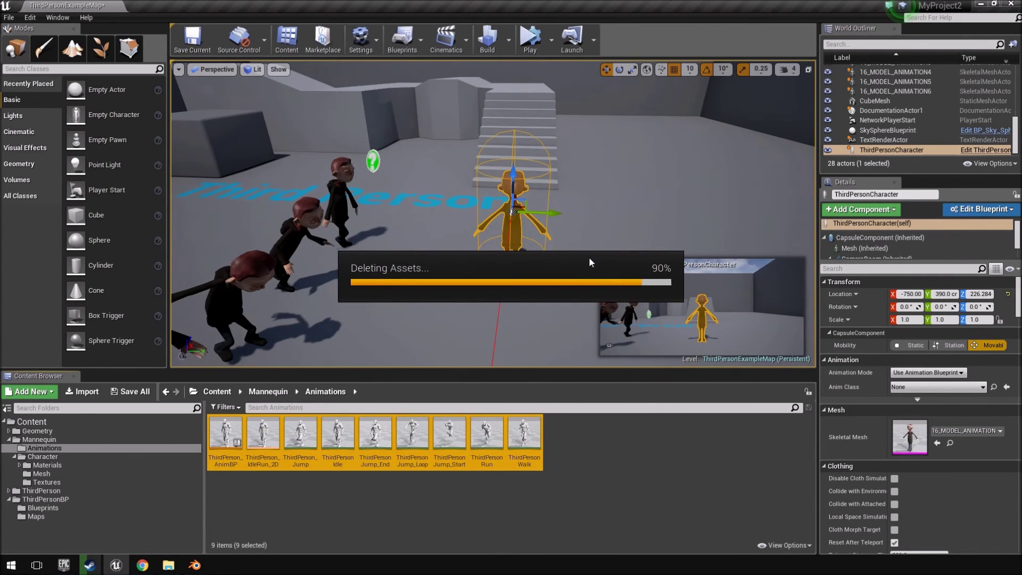
Step: Locate the ThirdPersonCharacter blueprint from the level, reopen it in its 3D preview and select the character's Mesh component
{"action": "right_click", "coordinate": [517, 228]}
{"action": "left_click", "coordinate": [532, 237]}
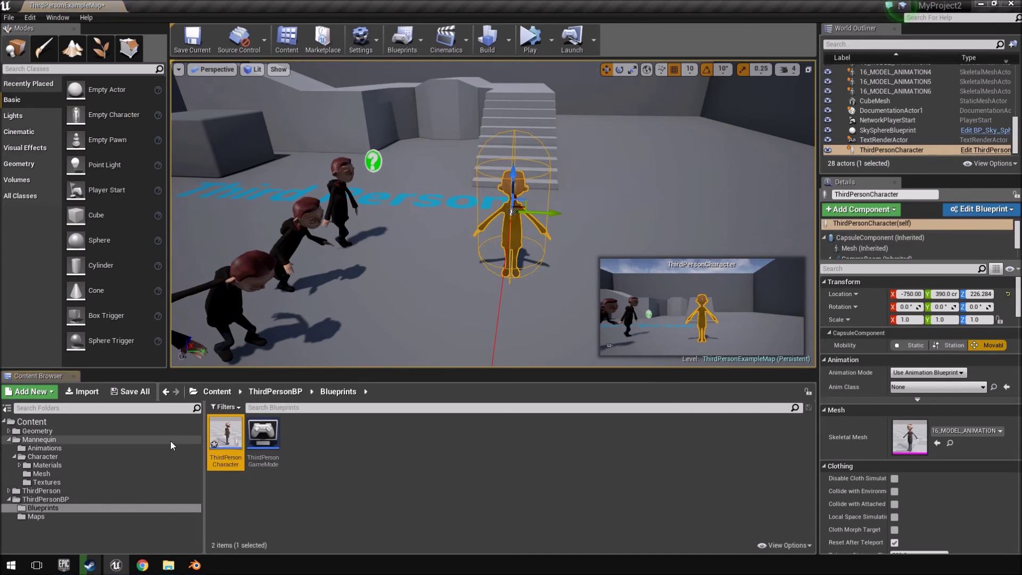
{"action": "double_click", "coordinate": [235, 437]}
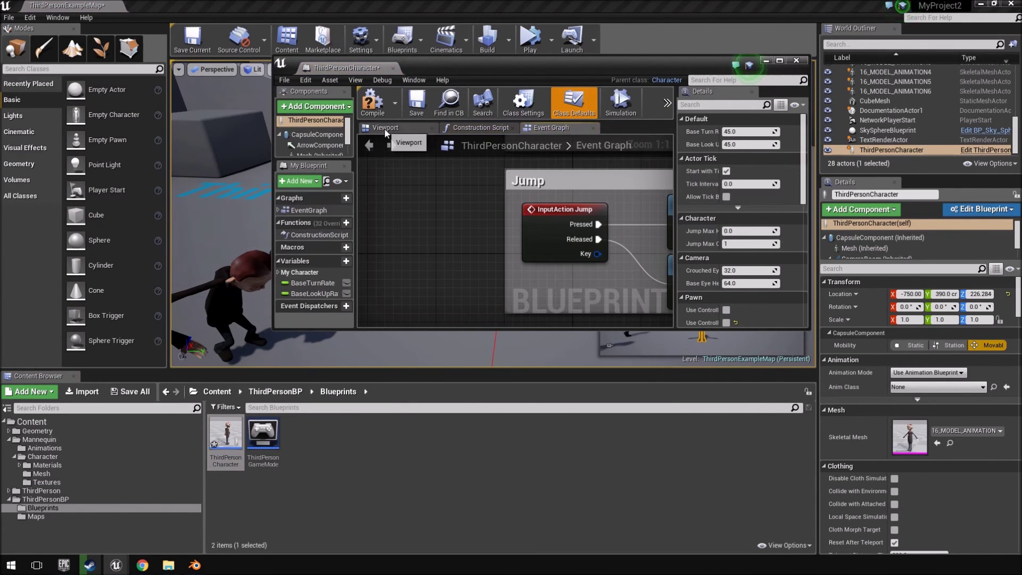
{"action": "left_click", "coordinate": [386, 131]}
{"action": "double_click", "coordinate": [467, 70]}
{"action": "double_click", "coordinate": [520, 4]}
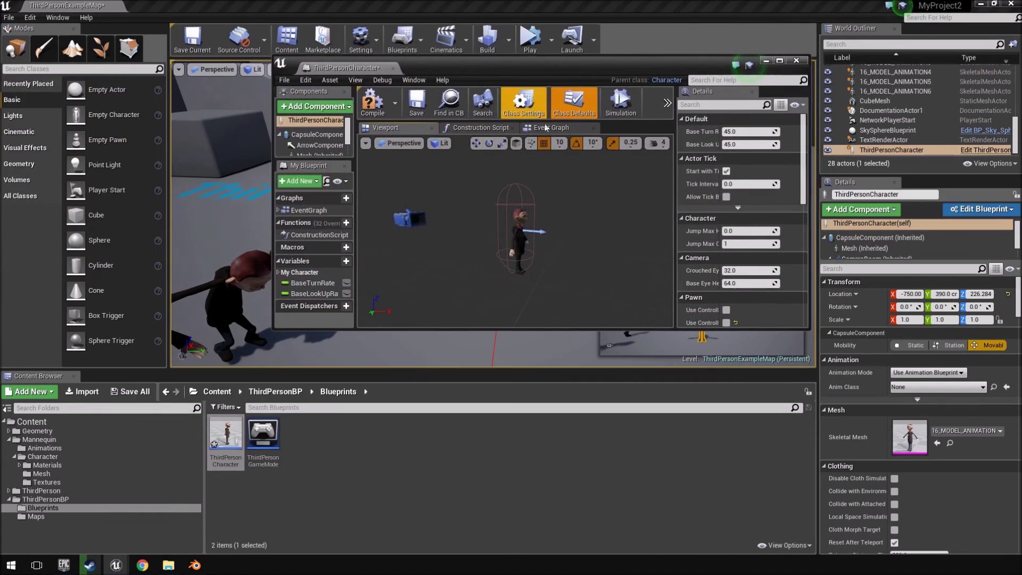
{"action": "scroll", "coordinate": [617, 233], "scroll_direction": "down", "scroll_amount": 2}
{"action": "left_click", "coordinate": [522, 250]}
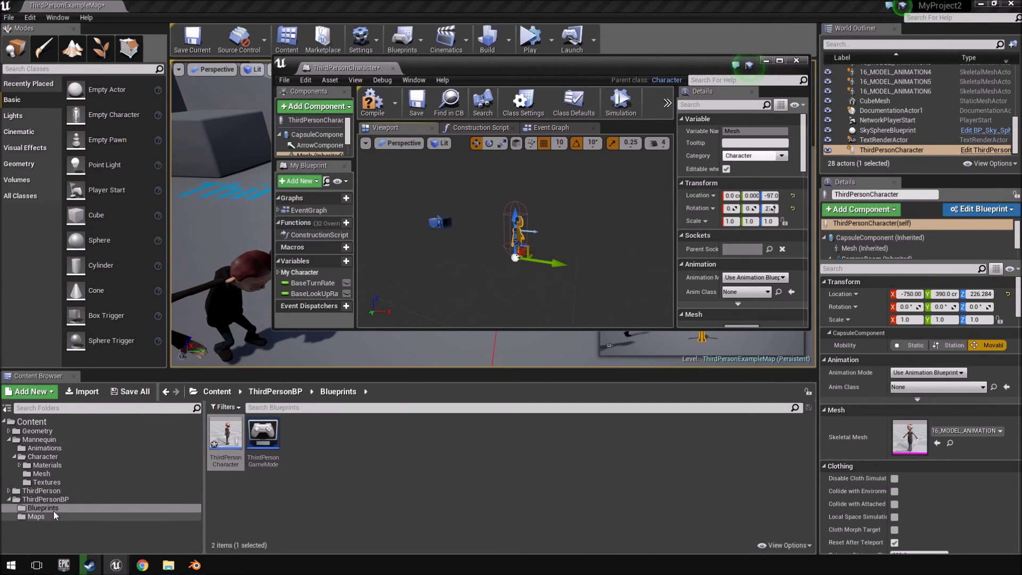
Step: Assign the retargeted ThirdPerson_AnimBP from the root Content folder as the Mesh component's Anim Class, and close the blueprint
{"action": "left_click", "coordinate": [46, 457]}
{"action": "key", "text": "Up"}
{"action": "key", "text": "Up"}
{"action": "key", "text": "Up"}
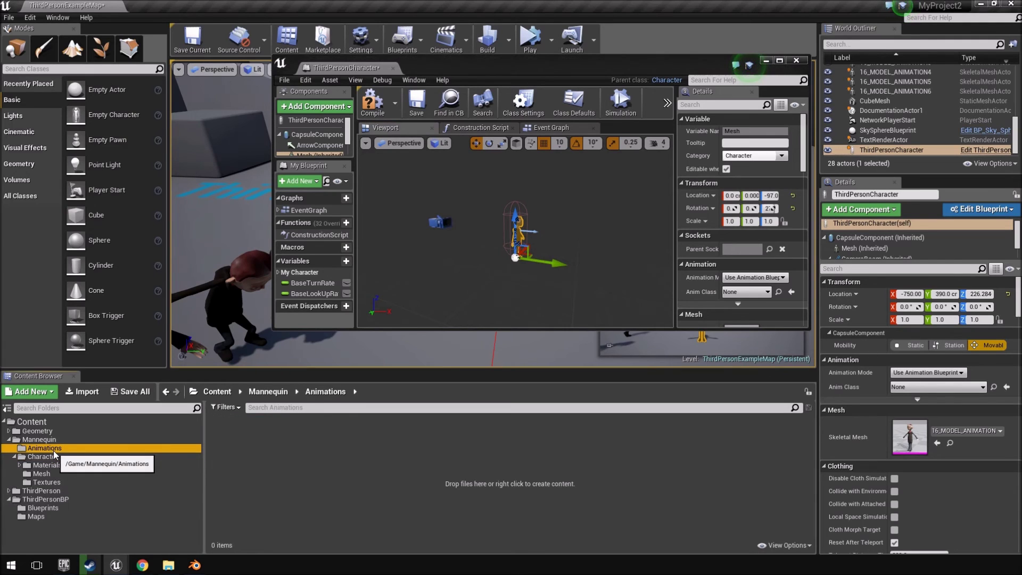
{"action": "key", "text": "Up"}
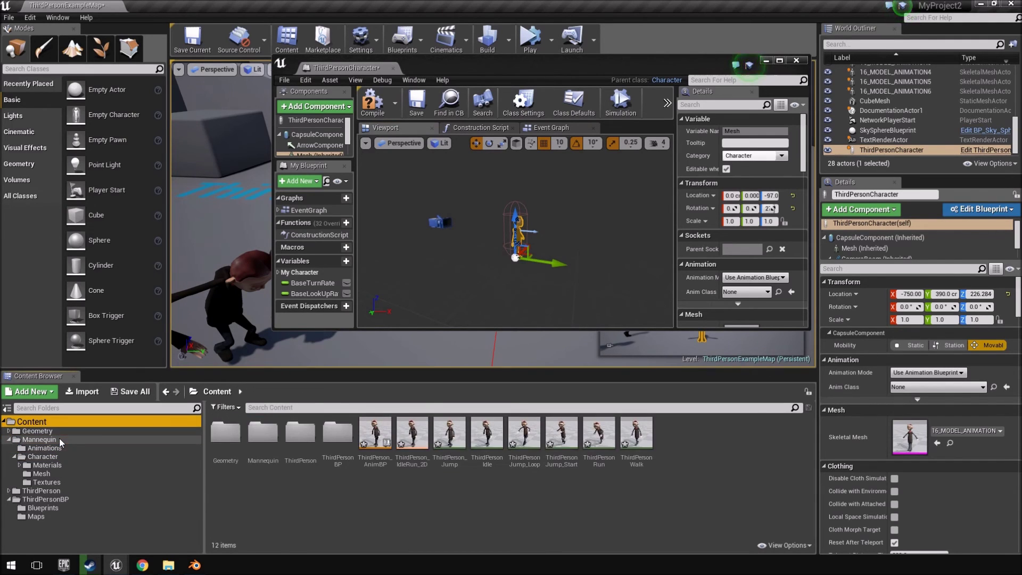
{"action": "left_click", "coordinate": [375, 435]}
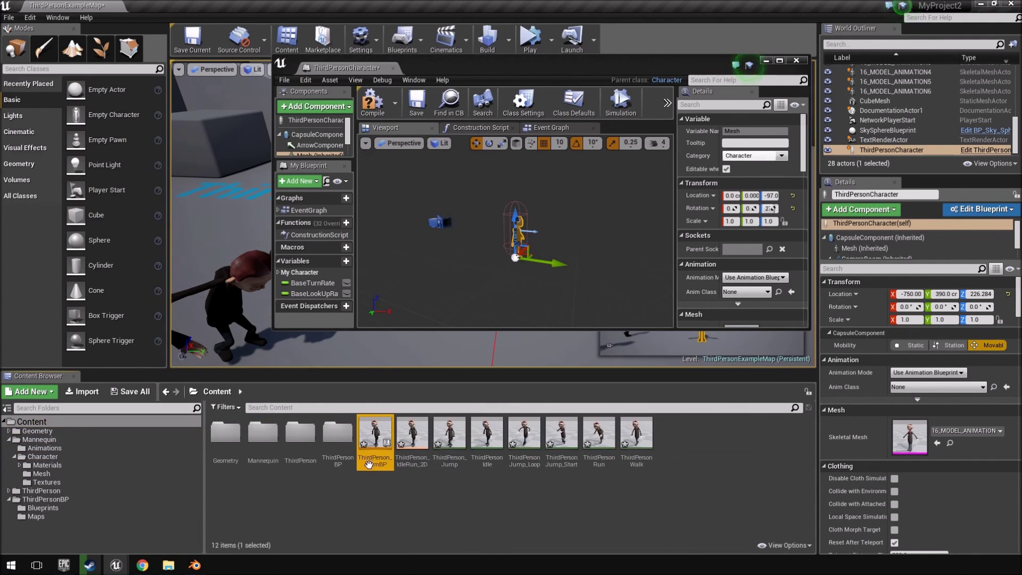
{"action": "double_click", "coordinate": [601, 60]}
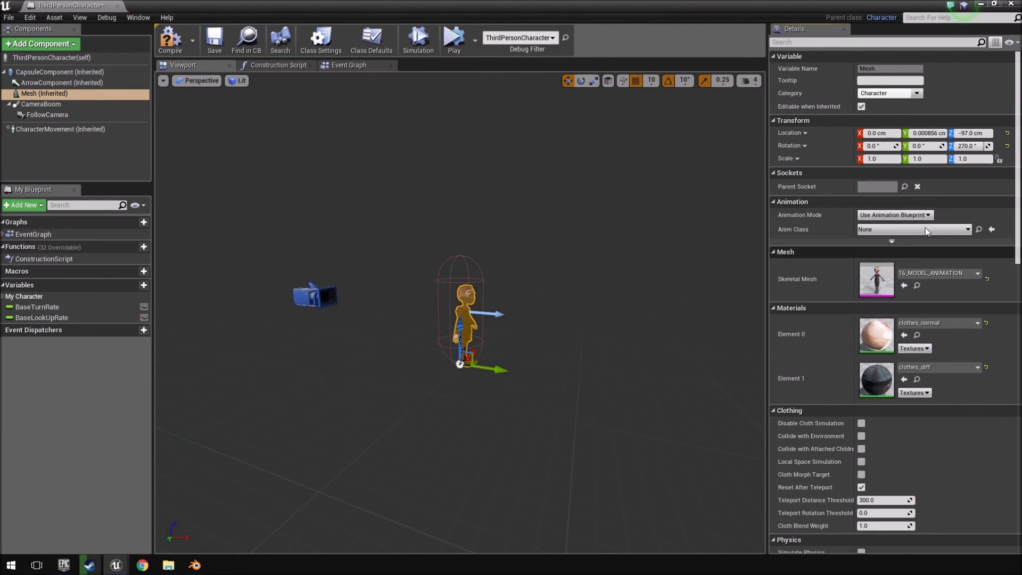
{"action": "left_click", "coordinate": [990, 229]}
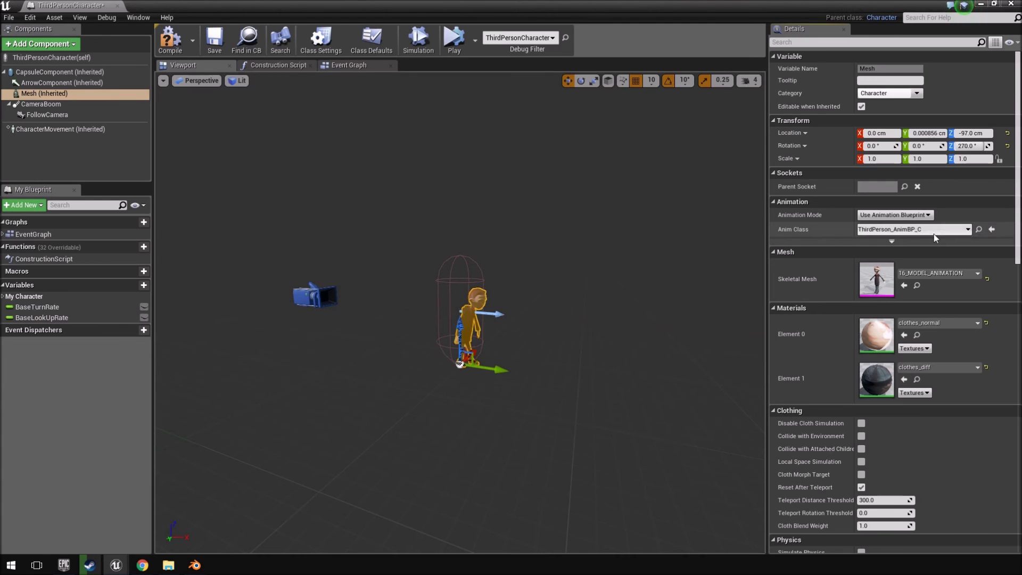
{"action": "left_click", "coordinate": [425, 392]}
{"action": "left_click", "coordinate": [118, 6]}
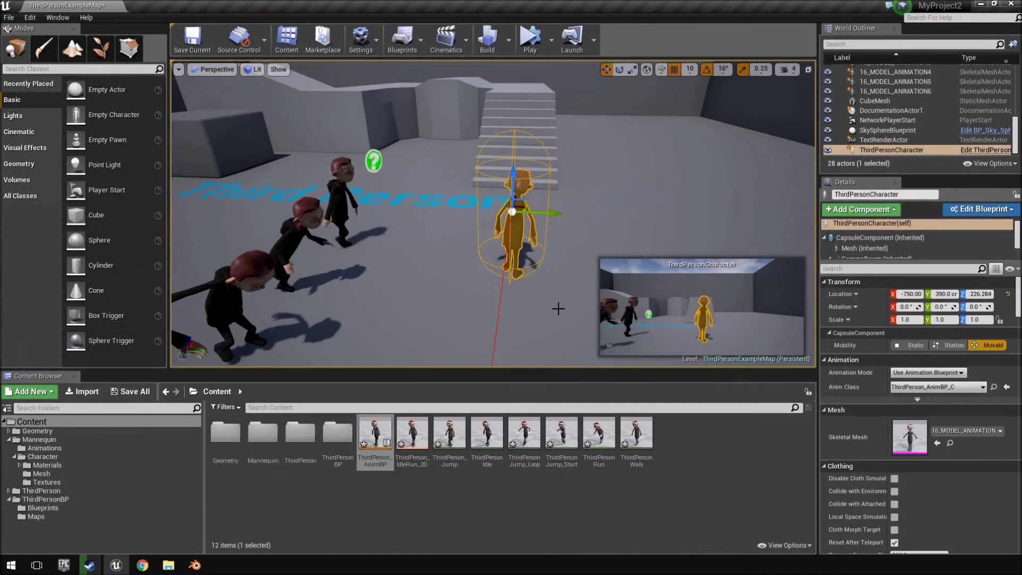
Step: Play the level in the selected viewport and test the boy's running and jumping in all directions
{"action": "left_click", "coordinate": [552, 39]}
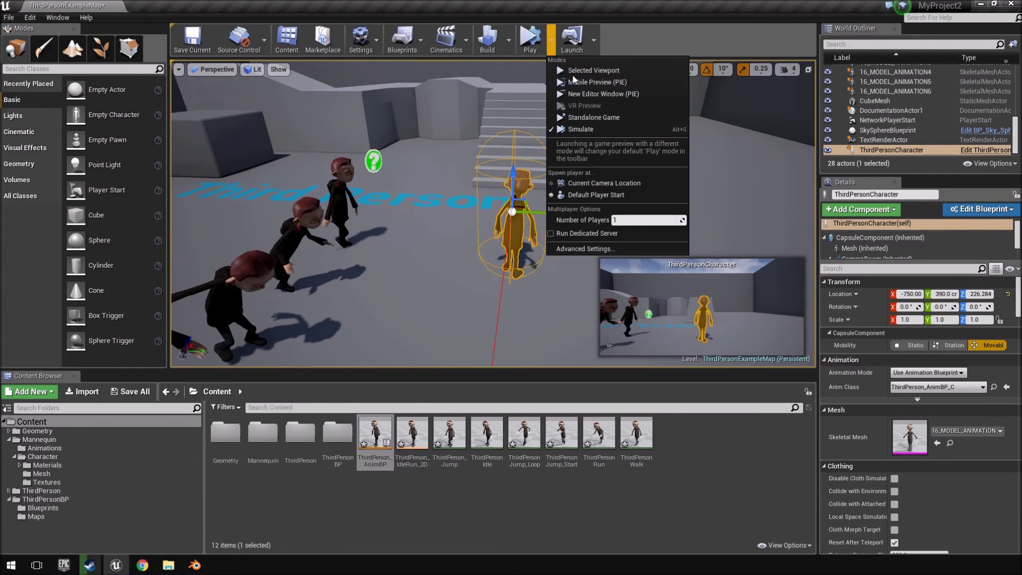
{"action": "left_click", "coordinate": [585, 71]}
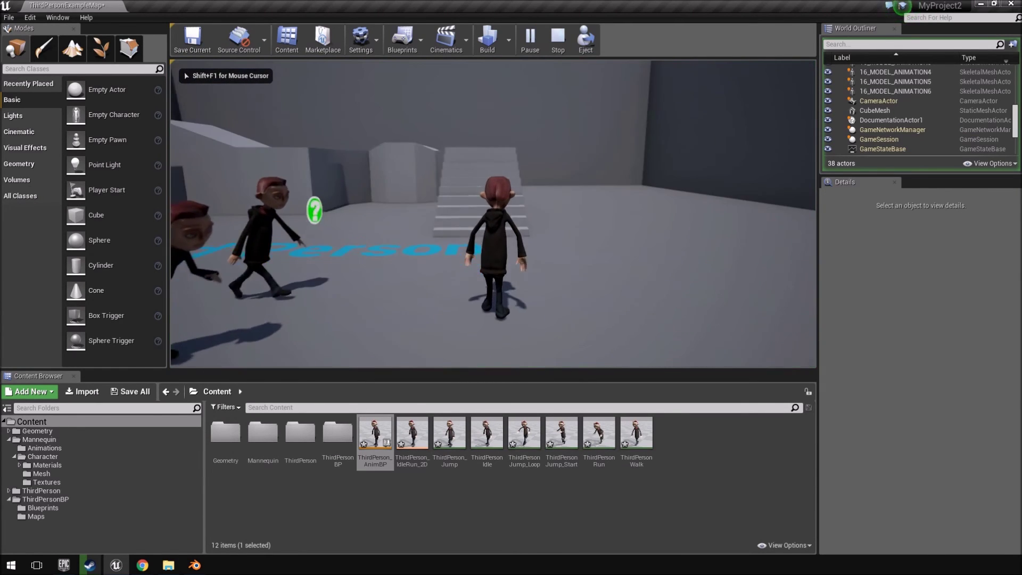
{"action": "key", "text": "w"}
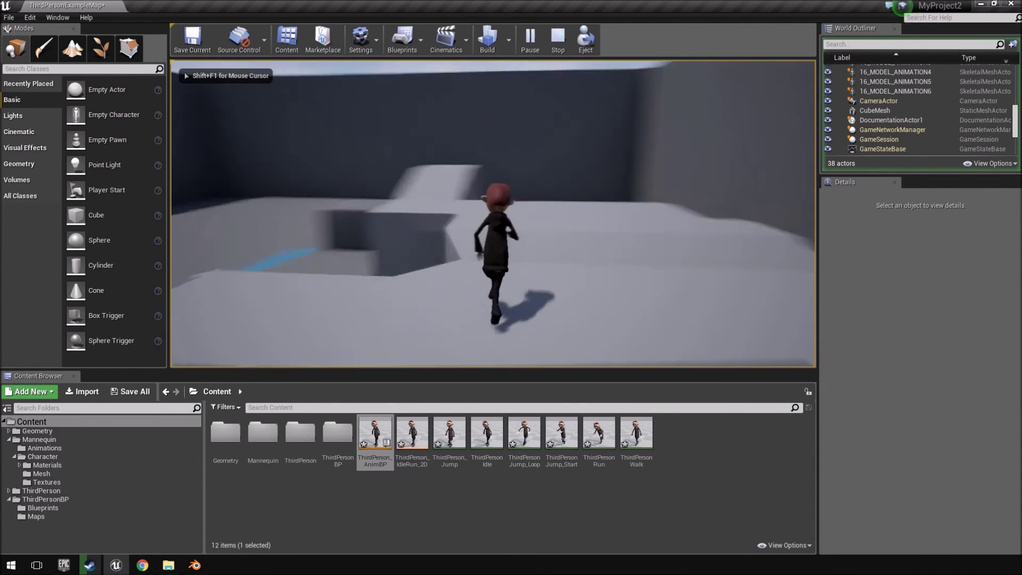
{"action": "key", "text": "space"}
{"action": "key", "text": "a"}
{"action": "key", "text": "space"}
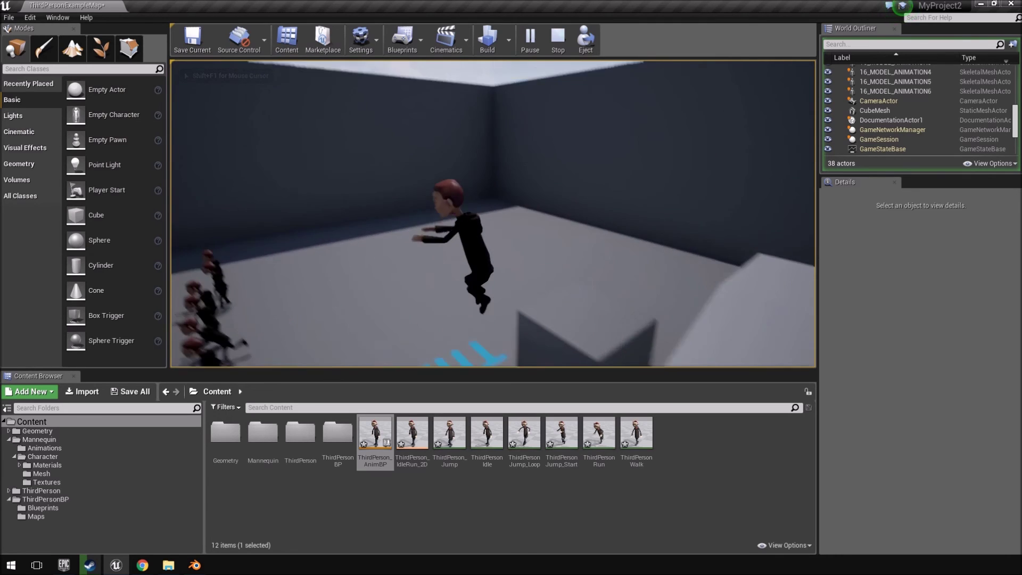
{"action": "key", "text": "d"}
{"action": "key", "text": "a"}
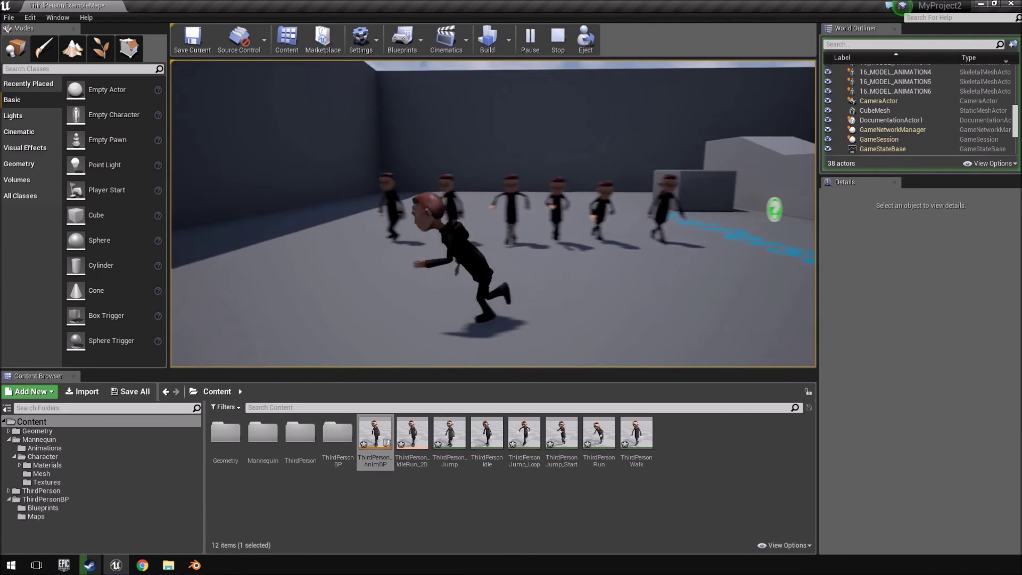
{"action": "key", "text": "w"}
{"action": "key", "text": "a"}
{"action": "key", "text": "s"}
{"action": "key", "text": "d"}
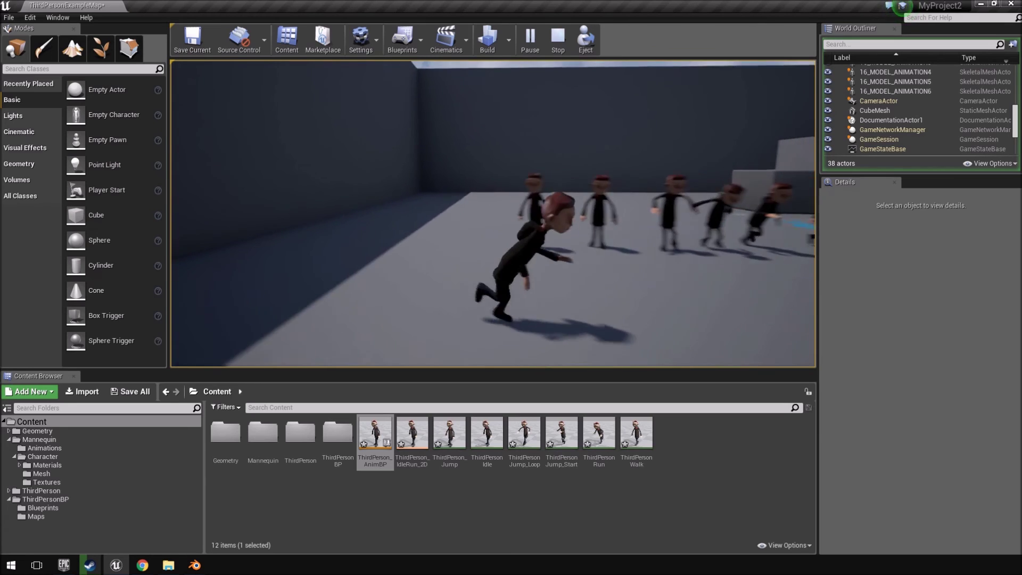
{"action": "key", "text": "s"}
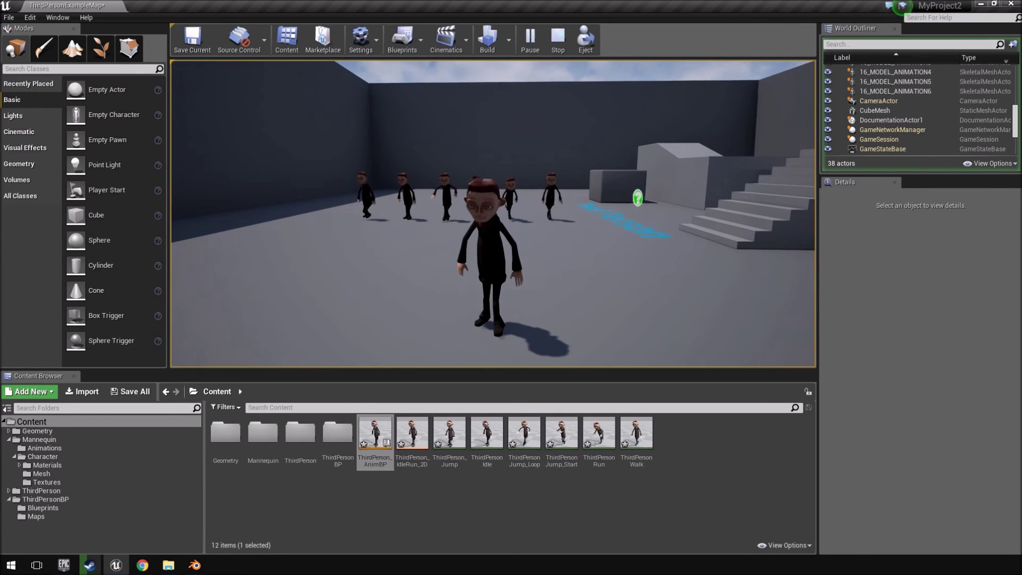
Step: Run the boy up onto the raised platform, jump off it and circle back through the arena to check his movement animations
{"action": "key", "text": "w"}
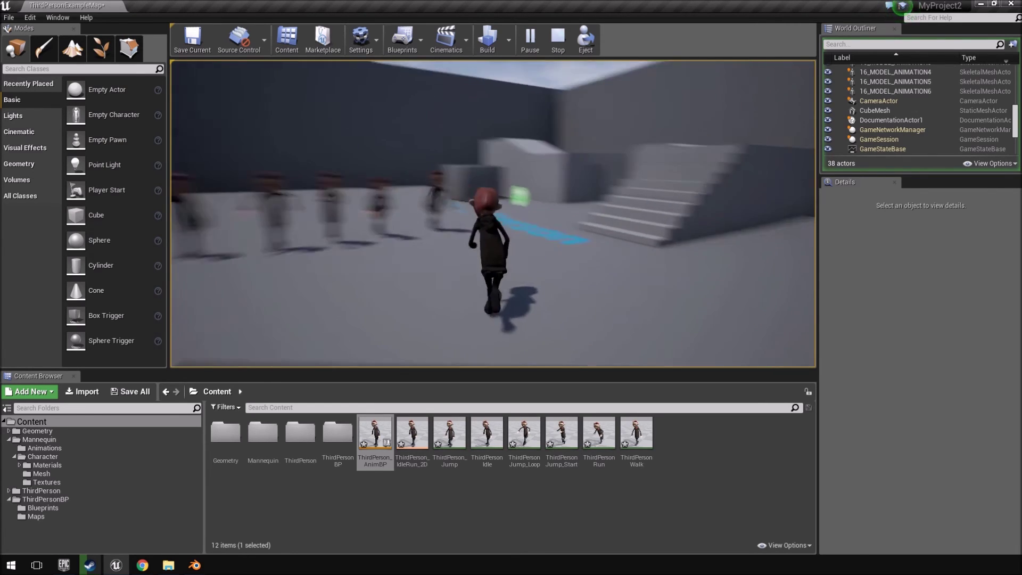
{"action": "key", "text": "w"}
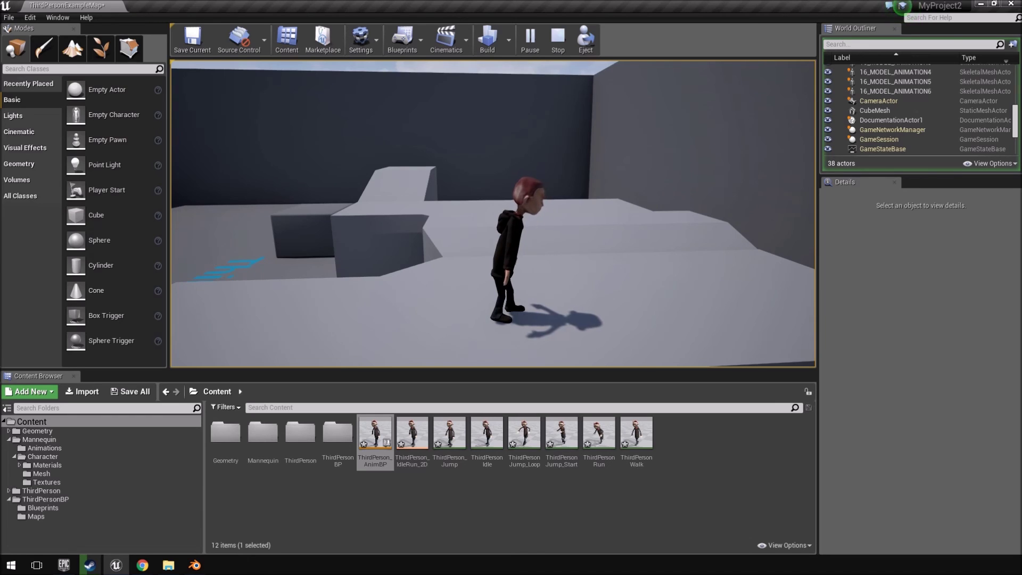
{"action": "key", "text": "w"}
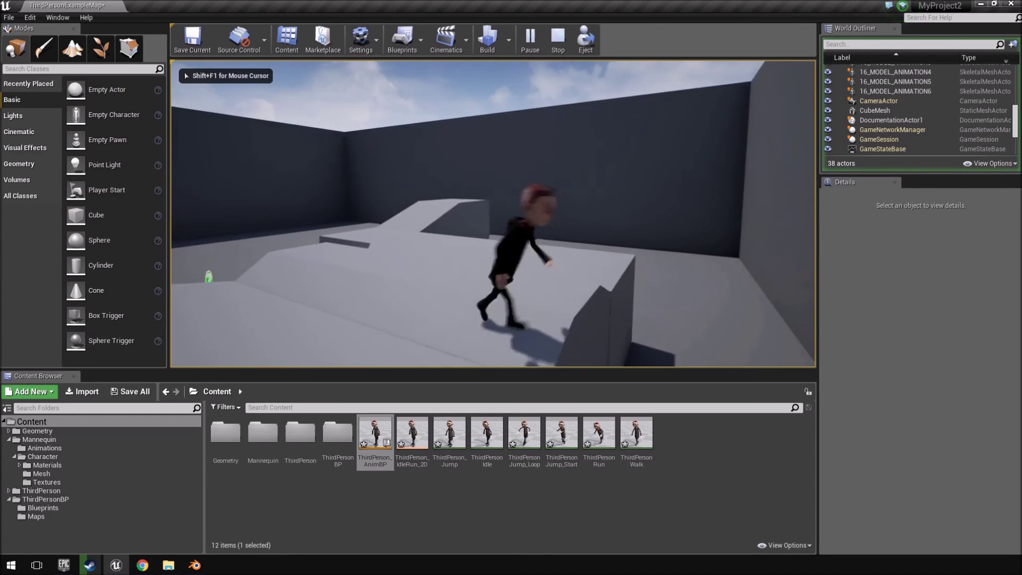
{"action": "key", "text": "a"}
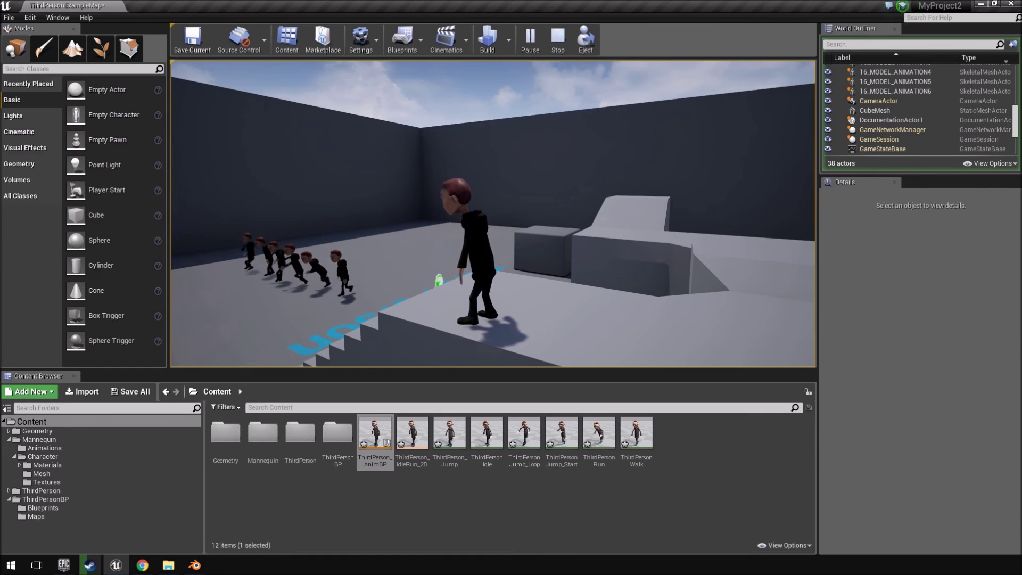
{"action": "key", "text": "w"}
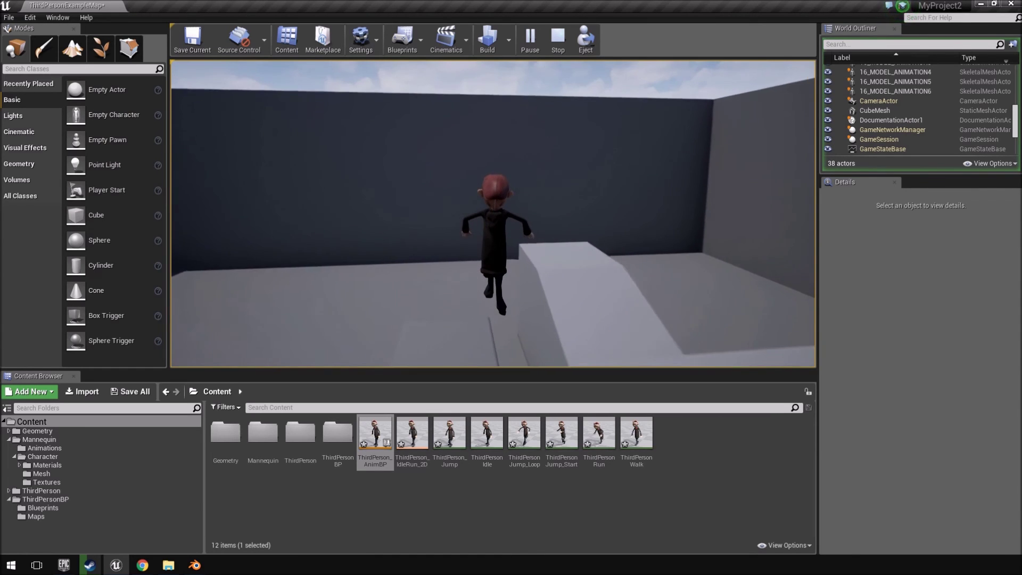
{"action": "key", "text": "w"}
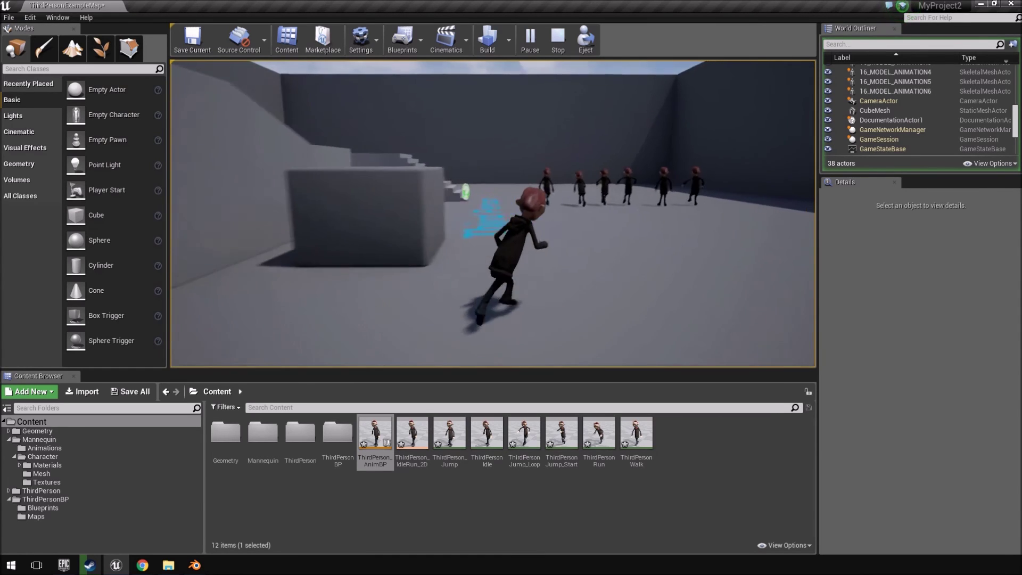
{"action": "key", "text": "s"}
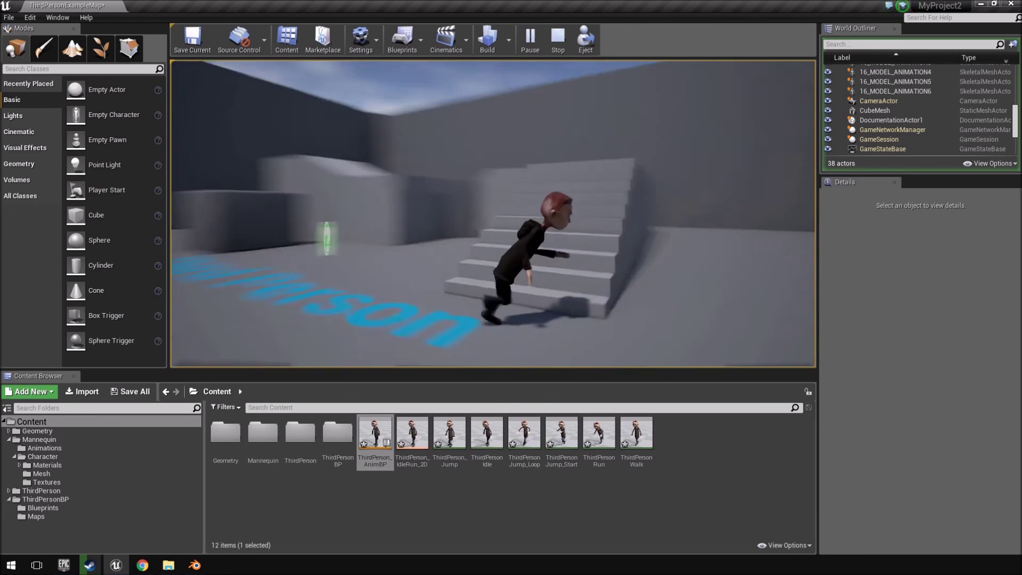
Step: Run the boy over the platform again, jump down and return to the row of animated boys to check his idle and run poses
{"action": "key", "text": "a"}
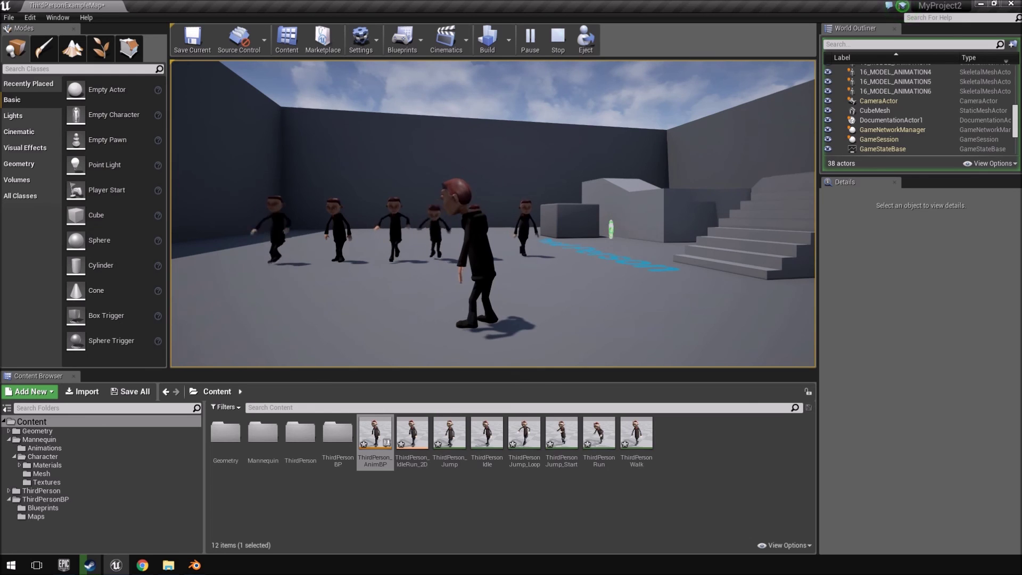
{"action": "key", "text": "w"}
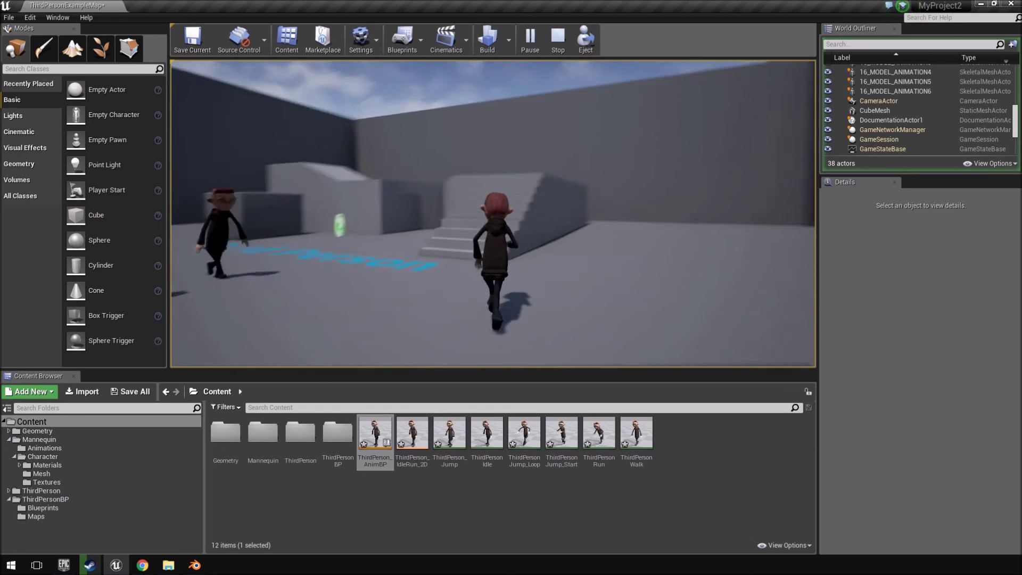
{"action": "key", "text": "w"}
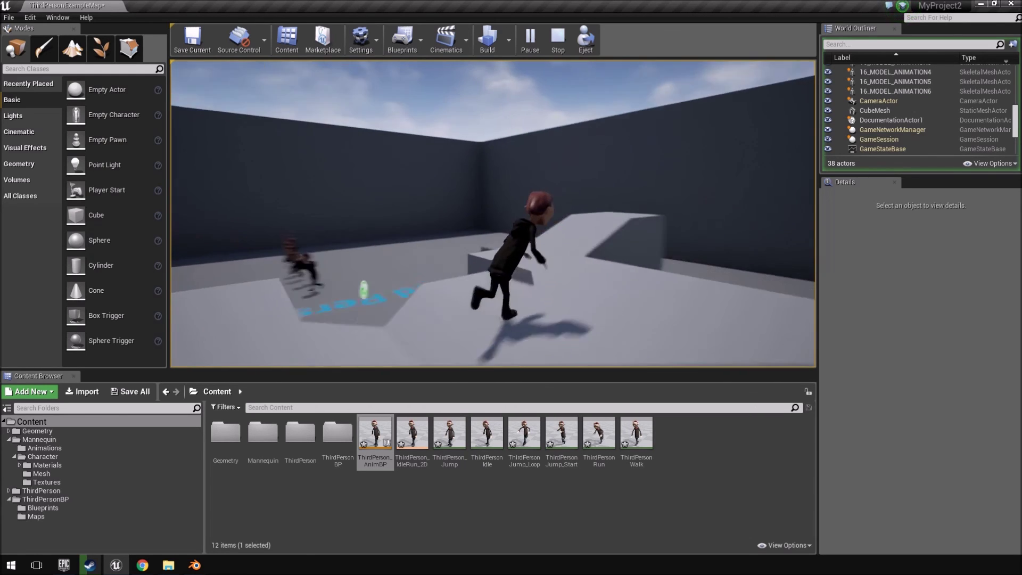
{"action": "key", "text": "w"}
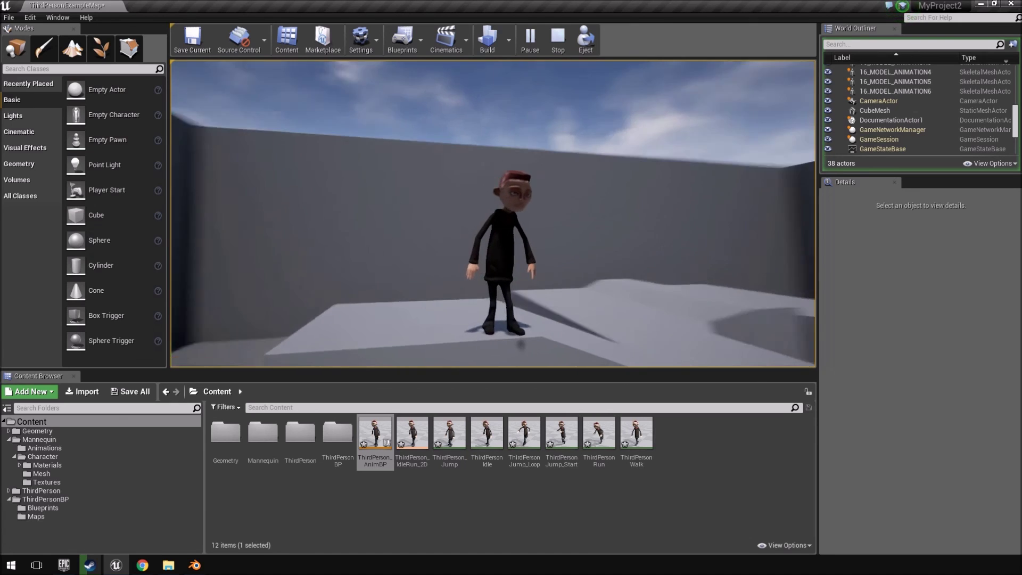
{"action": "key", "text": "w"}
{"action": "key", "text": "space"}
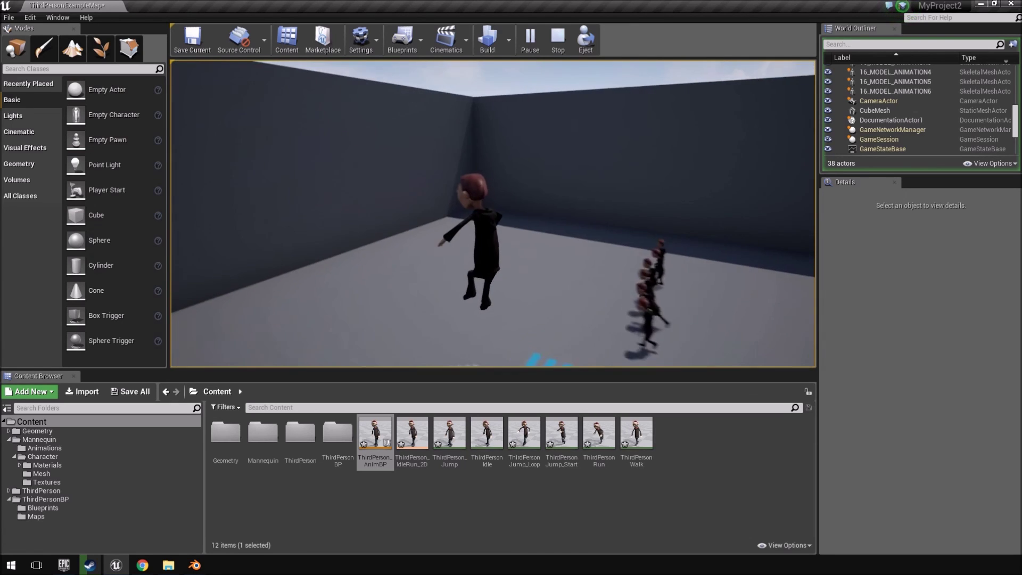
{"action": "key", "text": "w"}
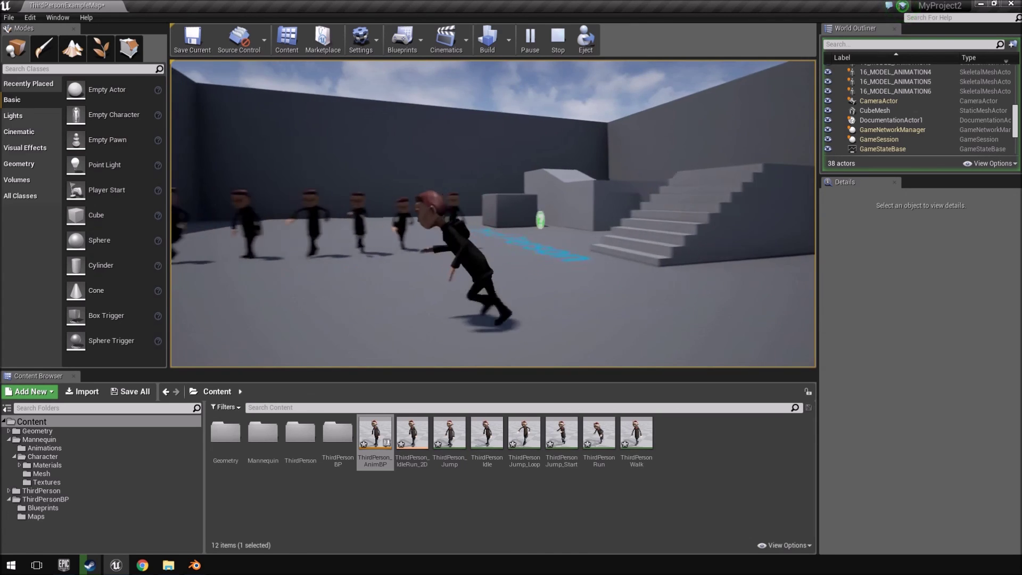
{"action": "key", "text": "w"}
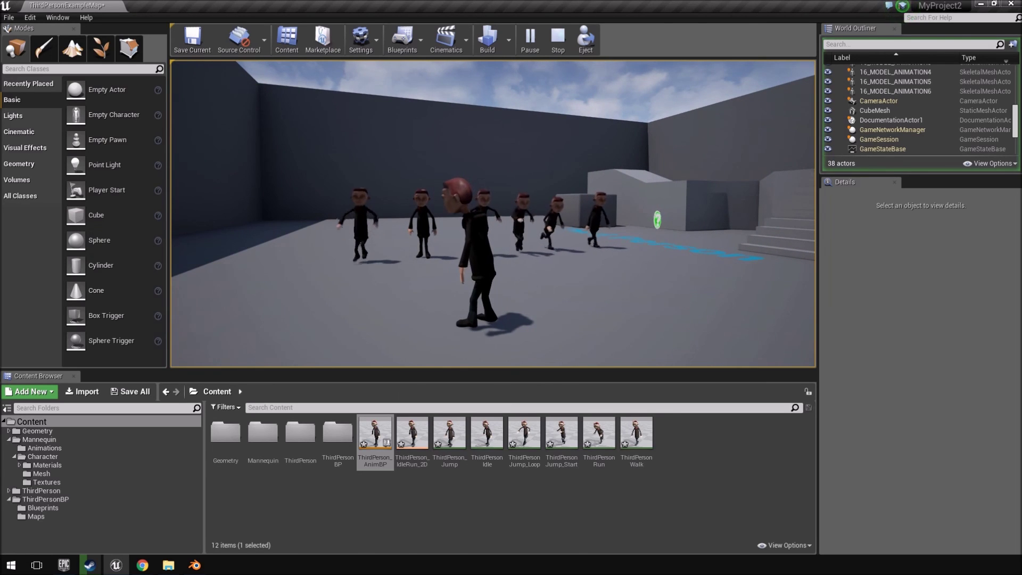
{"action": "key", "text": "w"}
{"action": "key", "text": "s"}
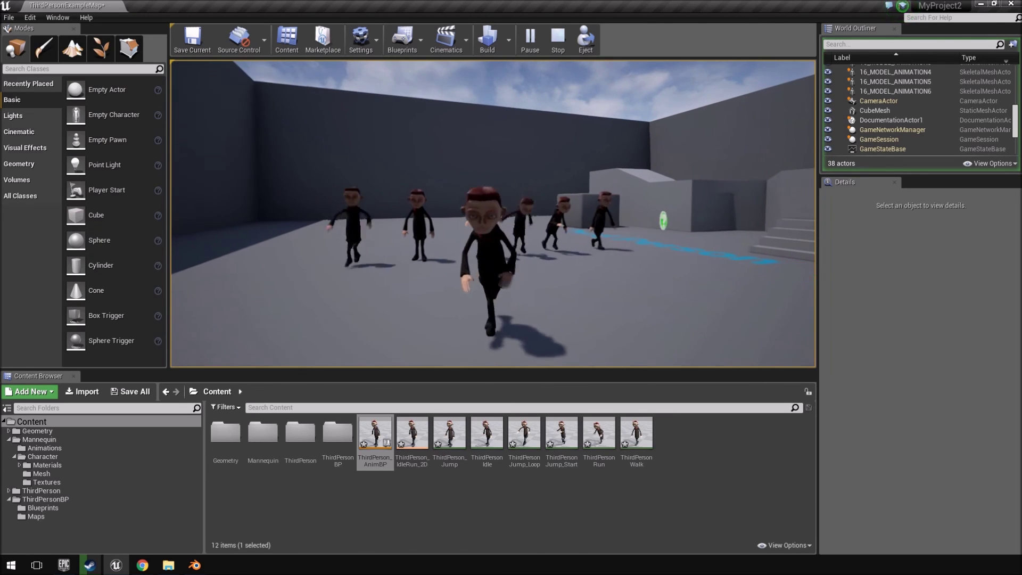